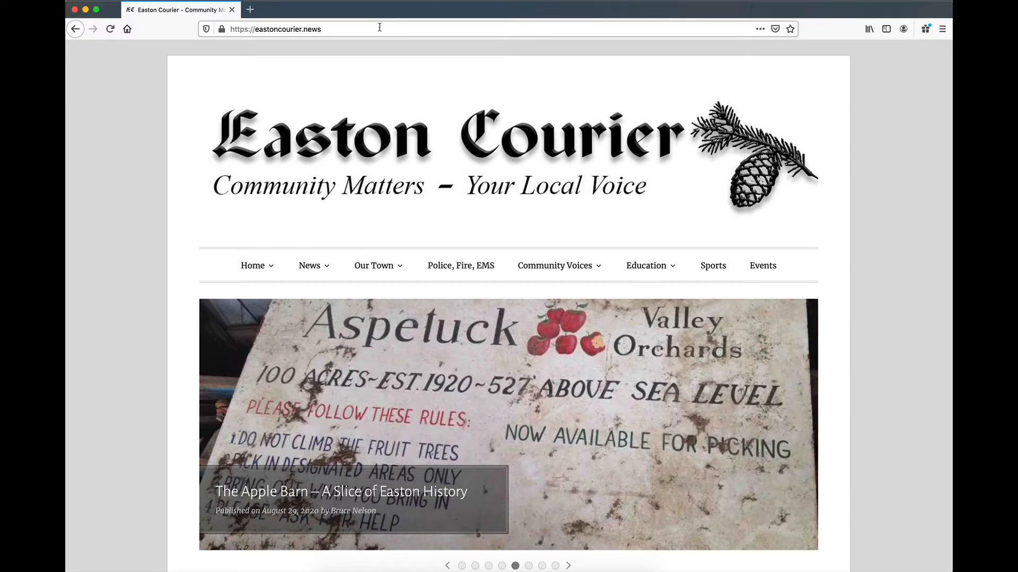
Go to the site's admin area by appending /wp-admin to the site address.
click(329, 31)
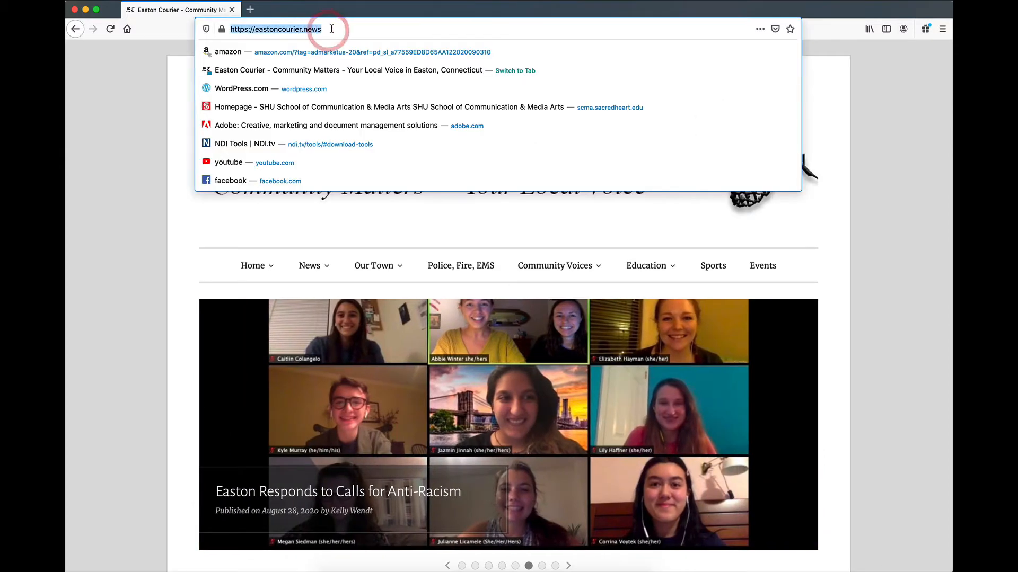
click(332, 29)
text(/)
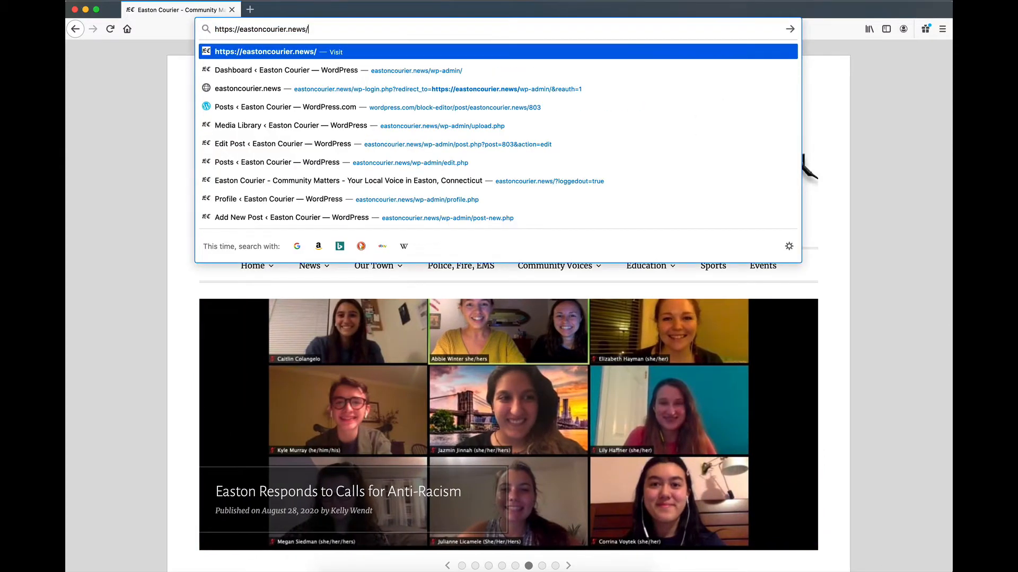
text(wp)
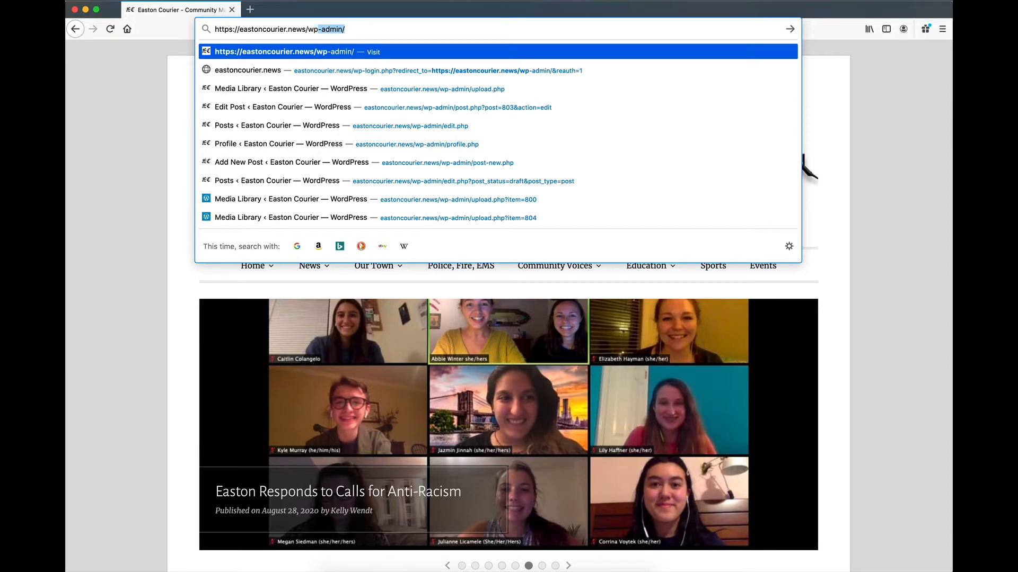
text(-admin)
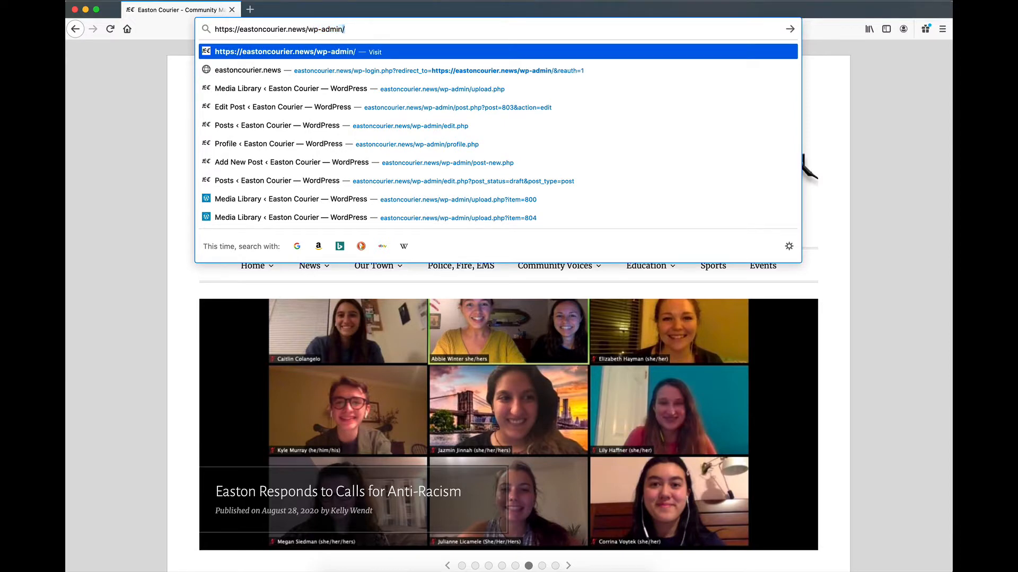
key(Return)
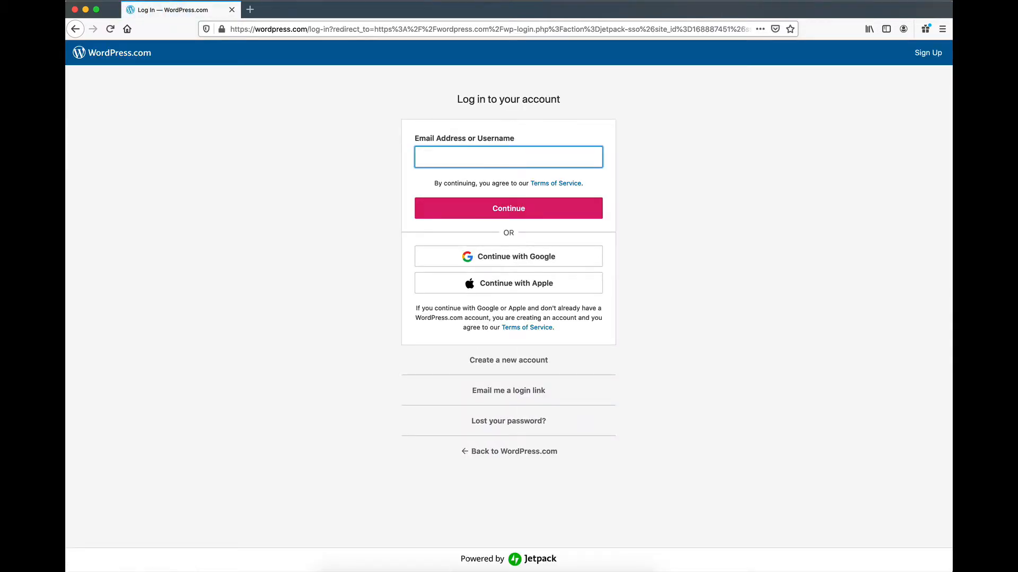
Log in with the account e-mail and password, declining Firefox's offer to save the login.
text(****)
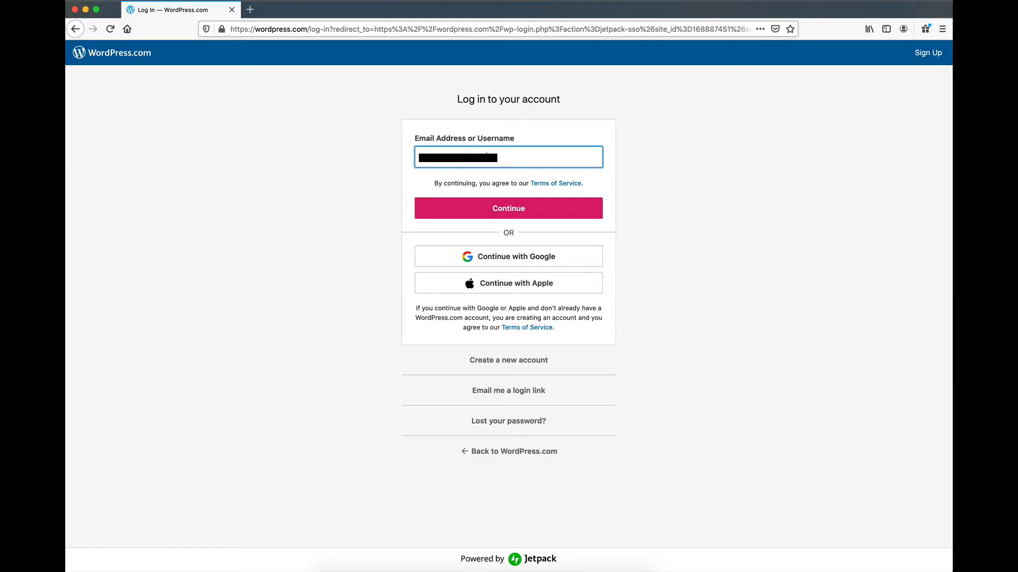
key(Return)
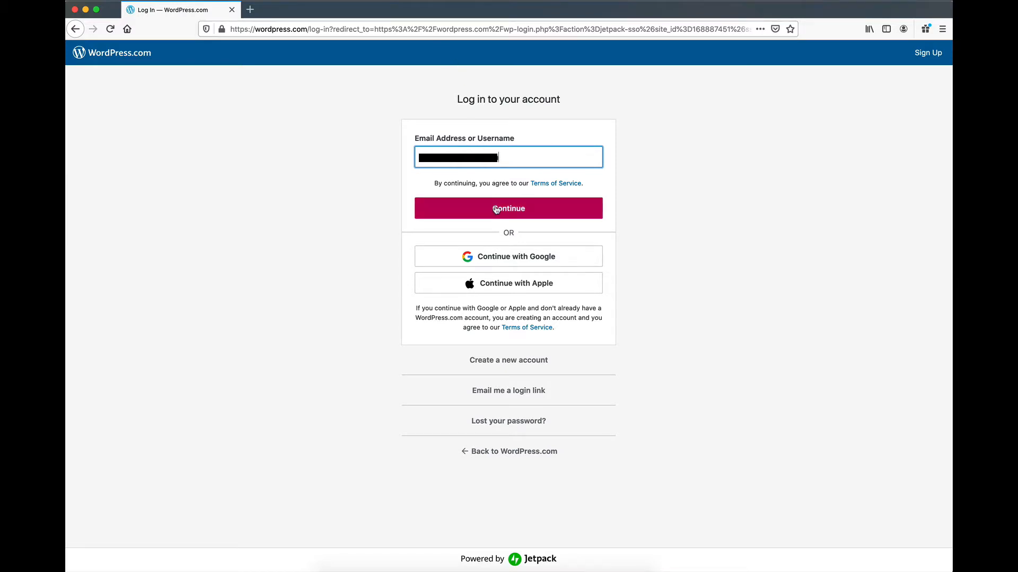
text(*)
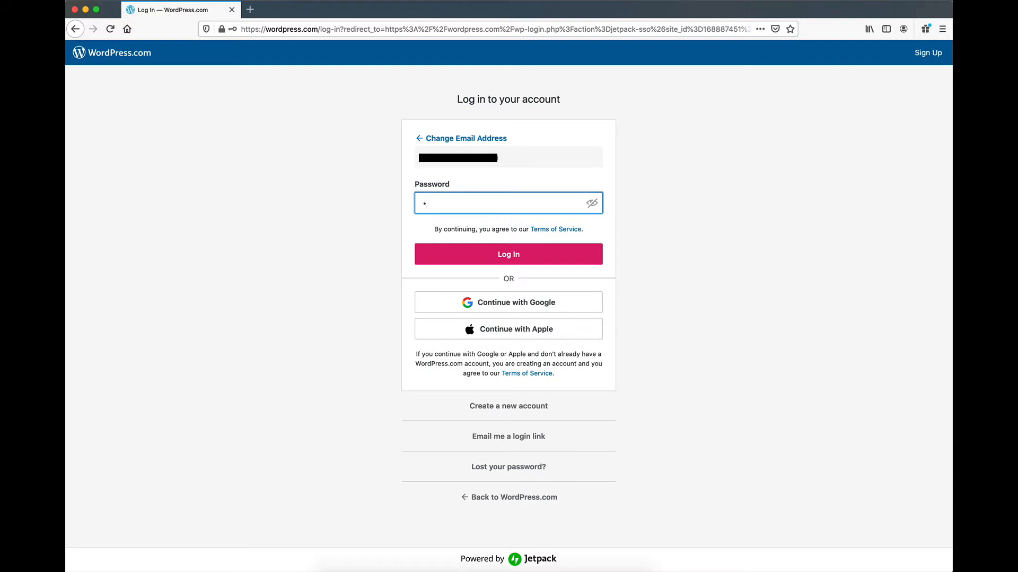
text(********)
key(Return)
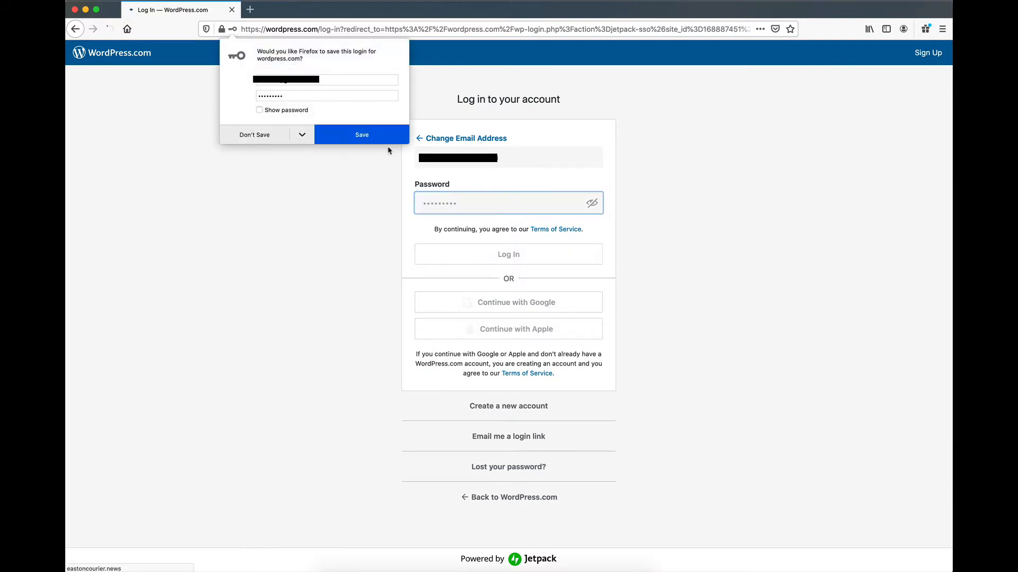
click(248, 135)
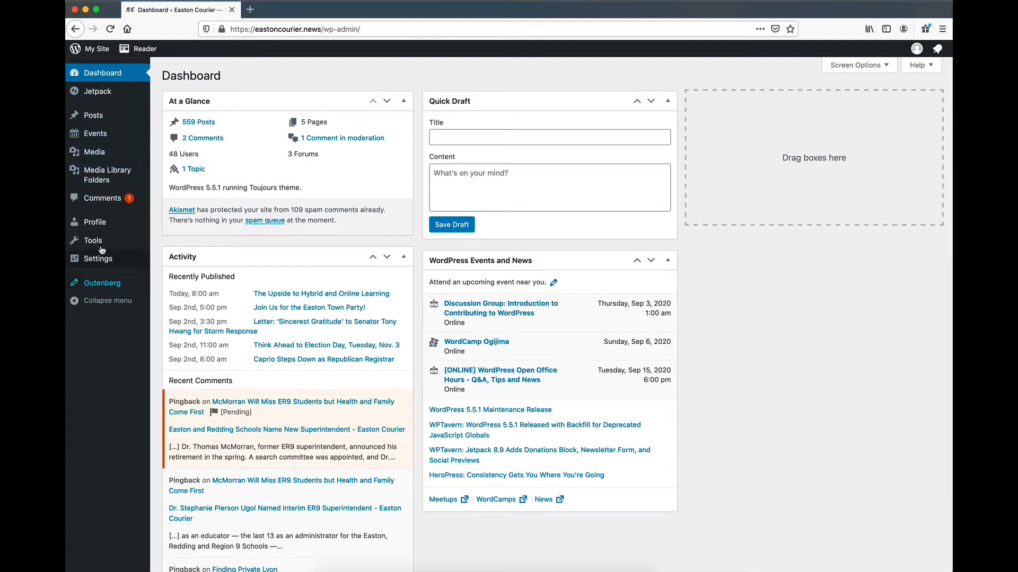
mouse_move(124, 117)
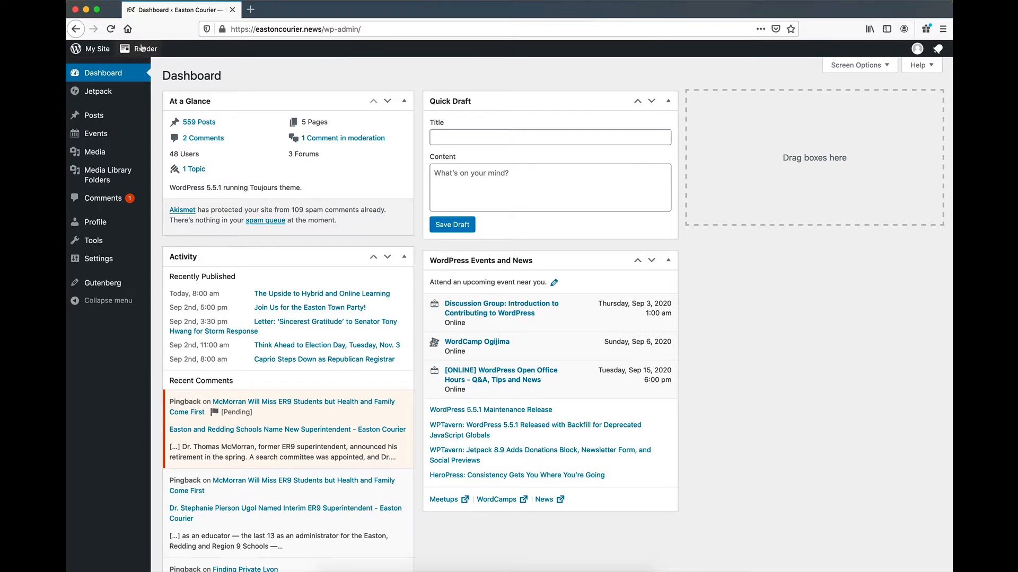
click(99, 227)
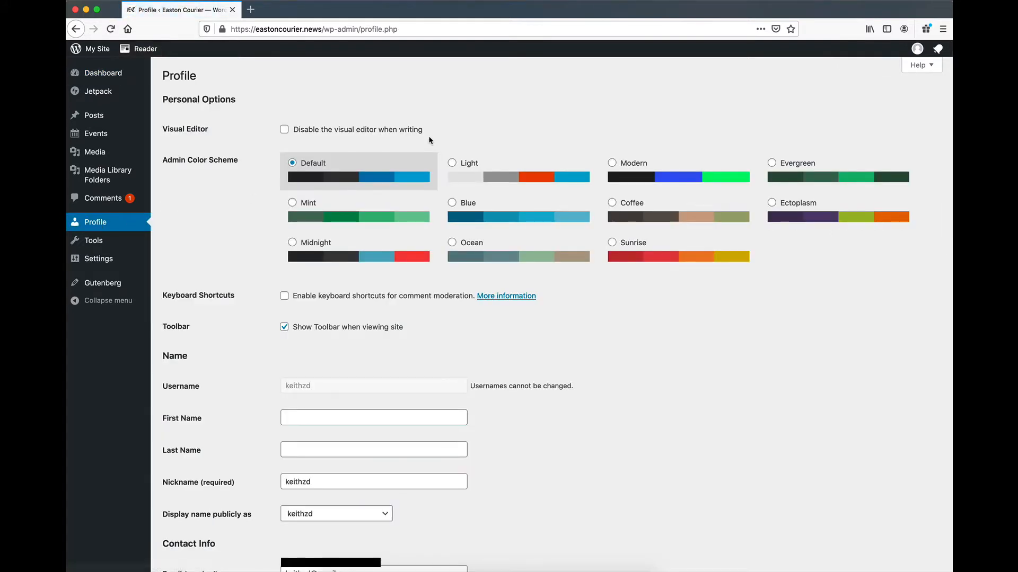
Review the display name choices, then enter the user's first and last name in the profile.
scroll(430, 140, down, 2)
scroll(427, 140, down, 4)
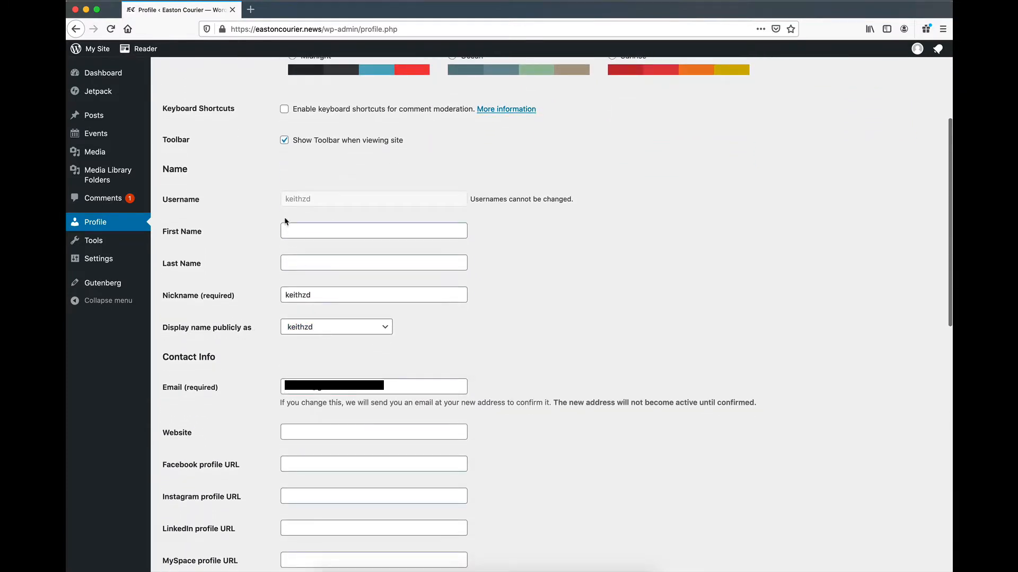
click(333, 326)
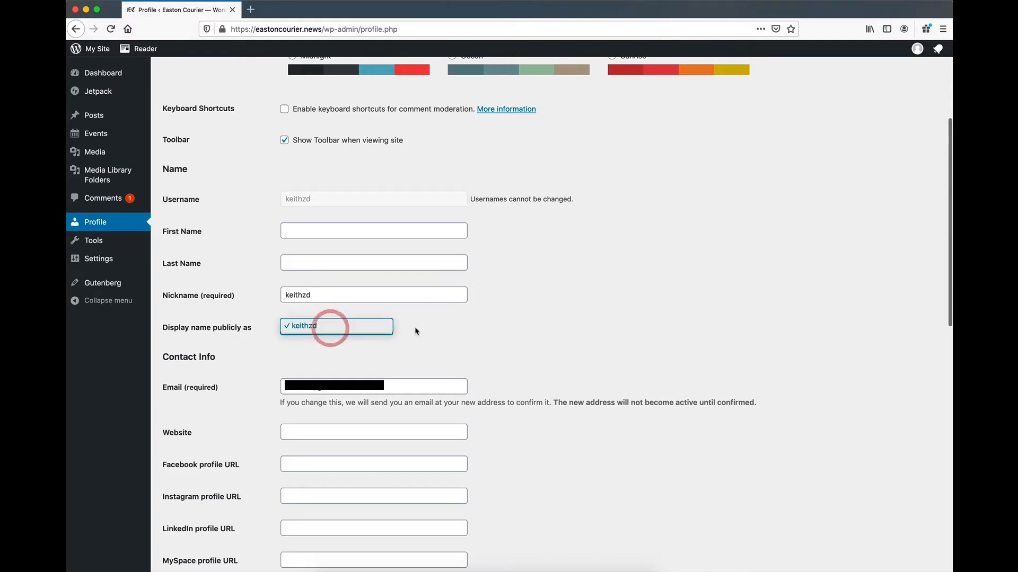
click(415, 329)
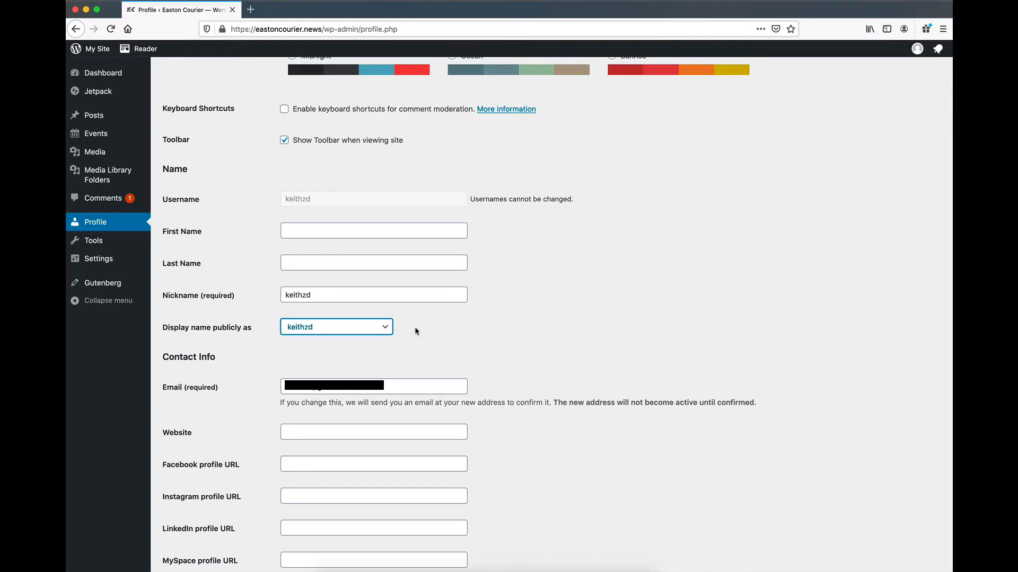
scroll(371, 321, up, 1)
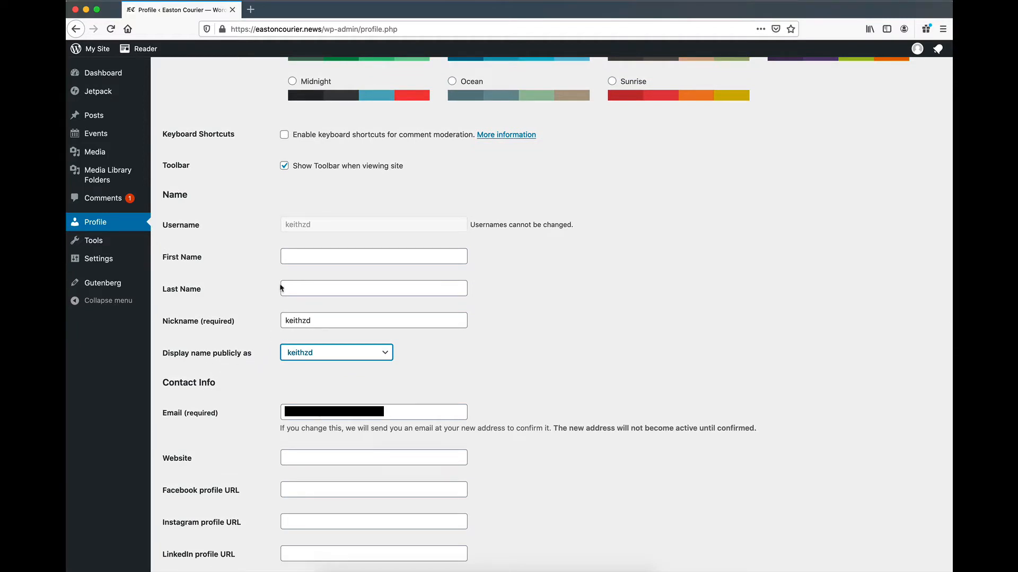
click(294, 258)
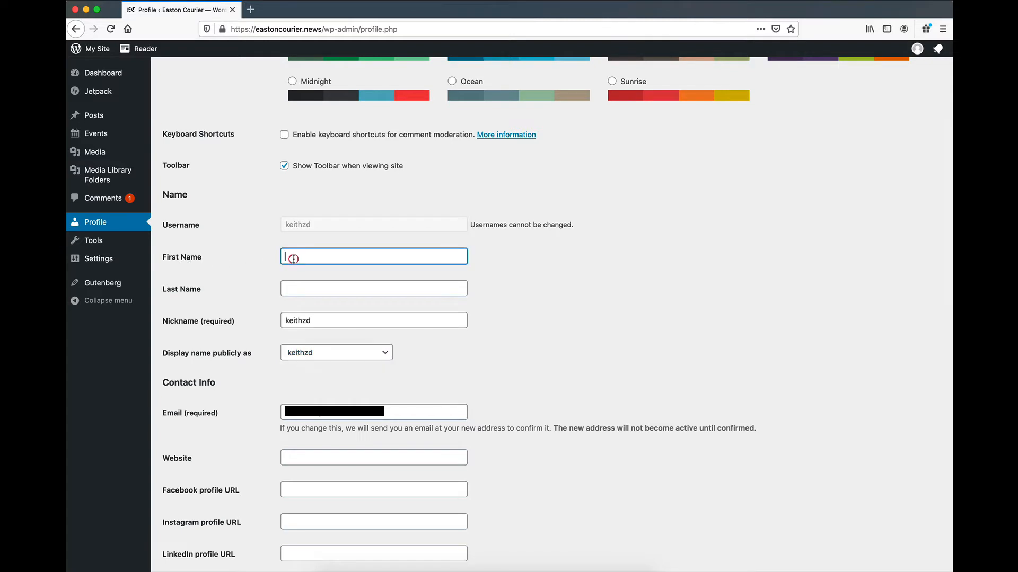
text(Keith)
key(Tab)
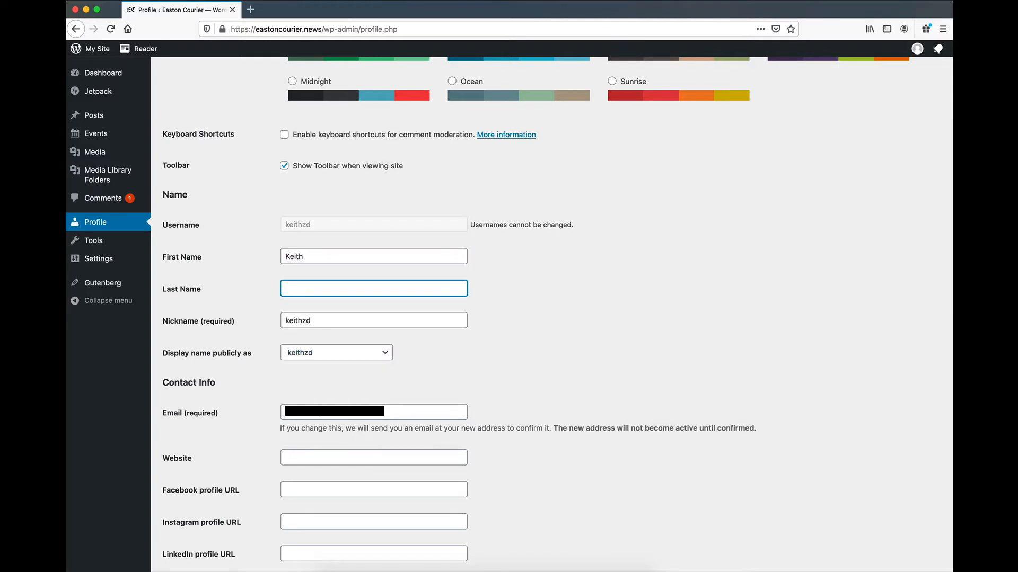
text(Zdrojowy)
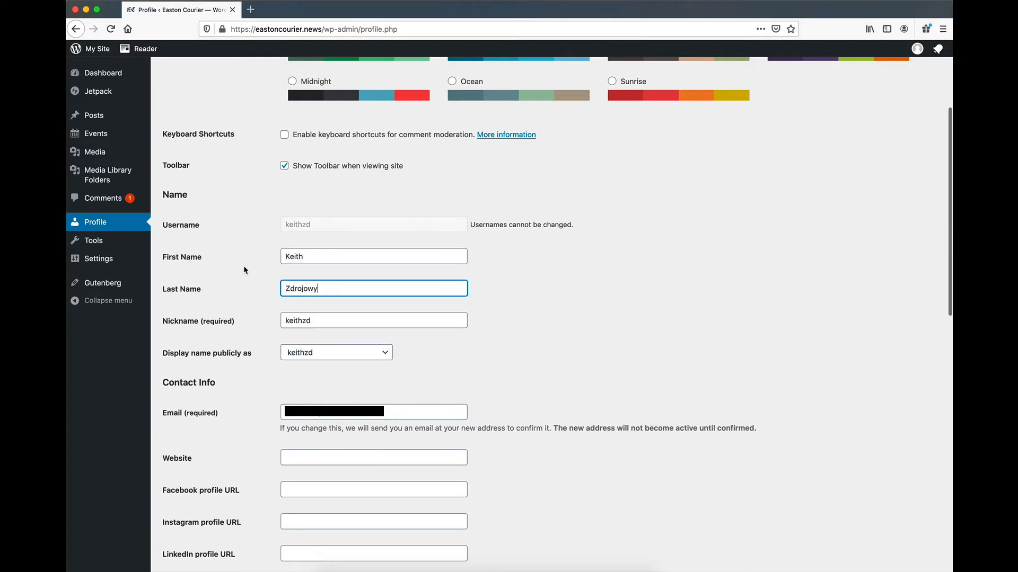
click(243, 268)
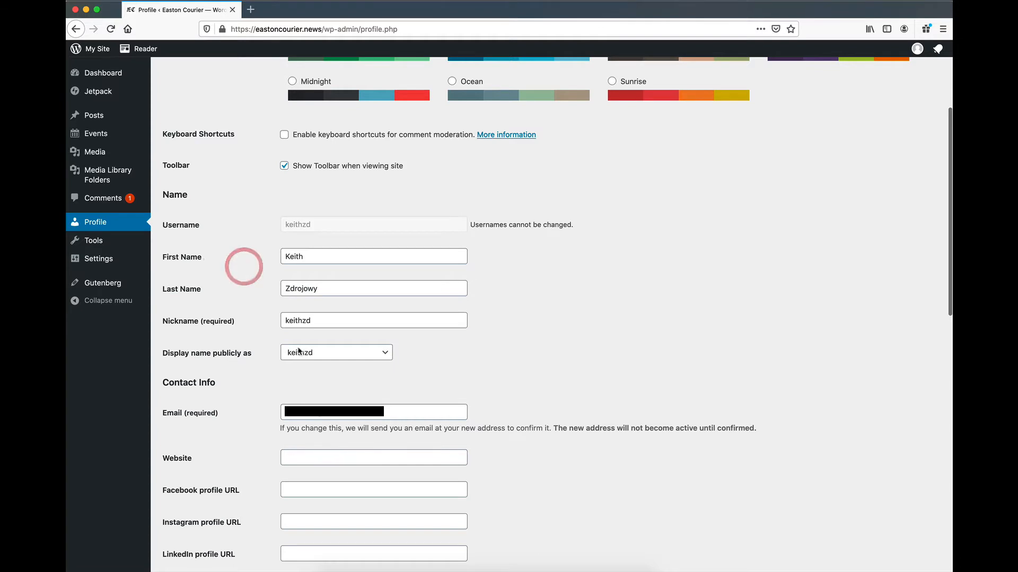
Set 'Display name publicly as' to the full first and last name and update the profile.
click(365, 356)
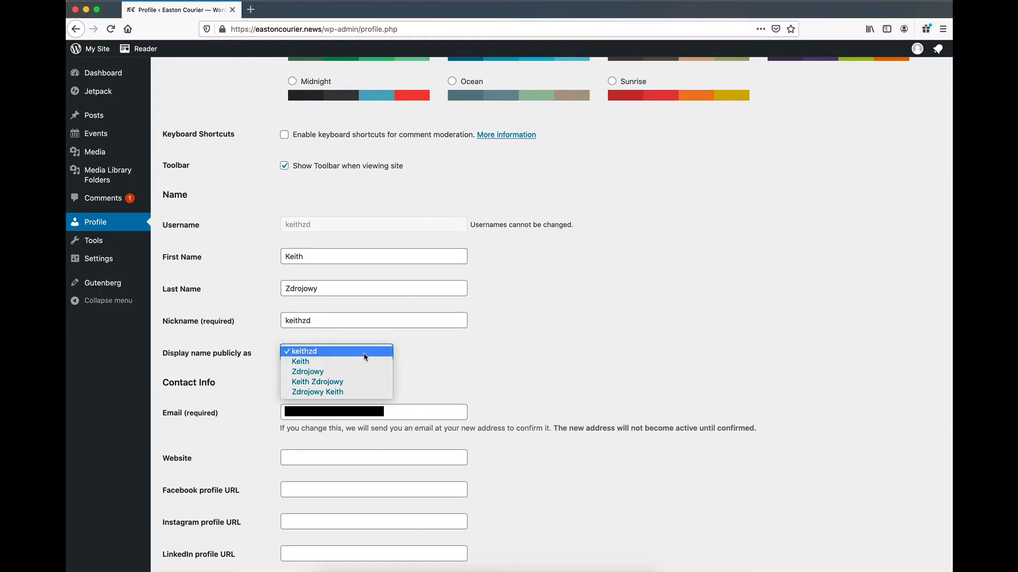
click(332, 383)
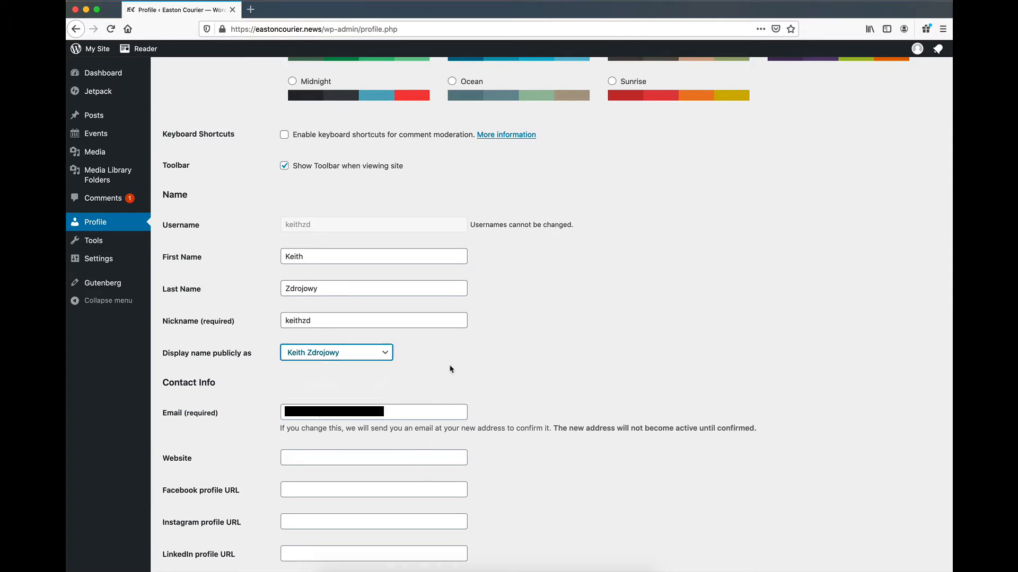
scroll(450, 369, down, 10)
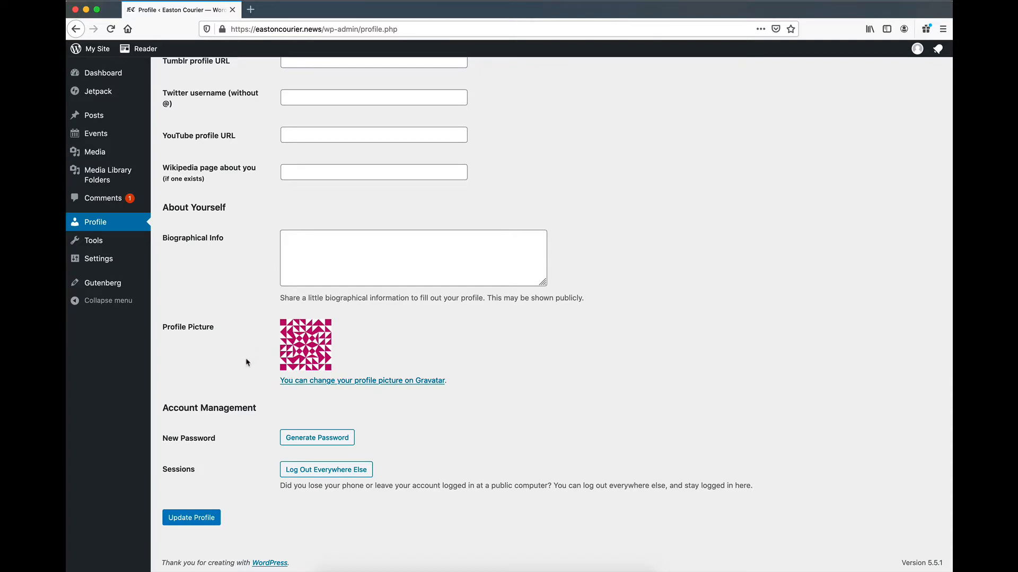
scroll(249, 377, up, 2)
scroll(253, 381, down, 2)
click(191, 518)
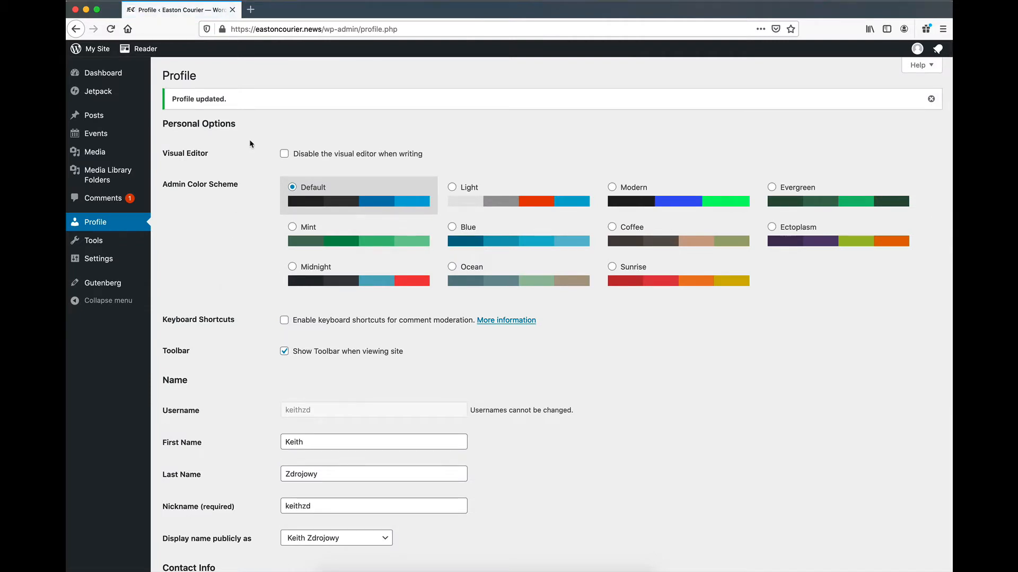
Show the All Posts list of 571 items with its Screen Options column settings.
mouse_move(89, 120)
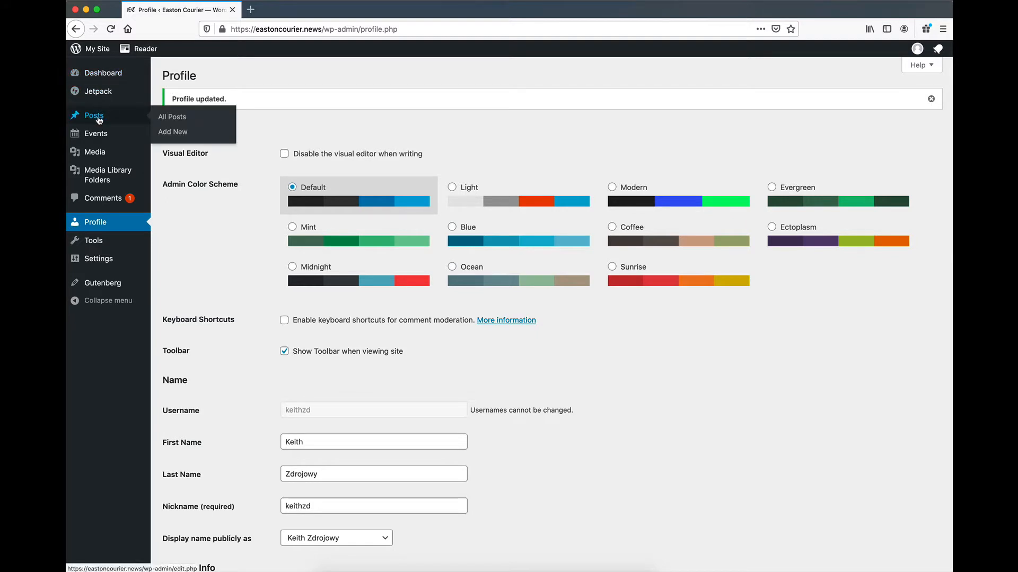
click(95, 120)
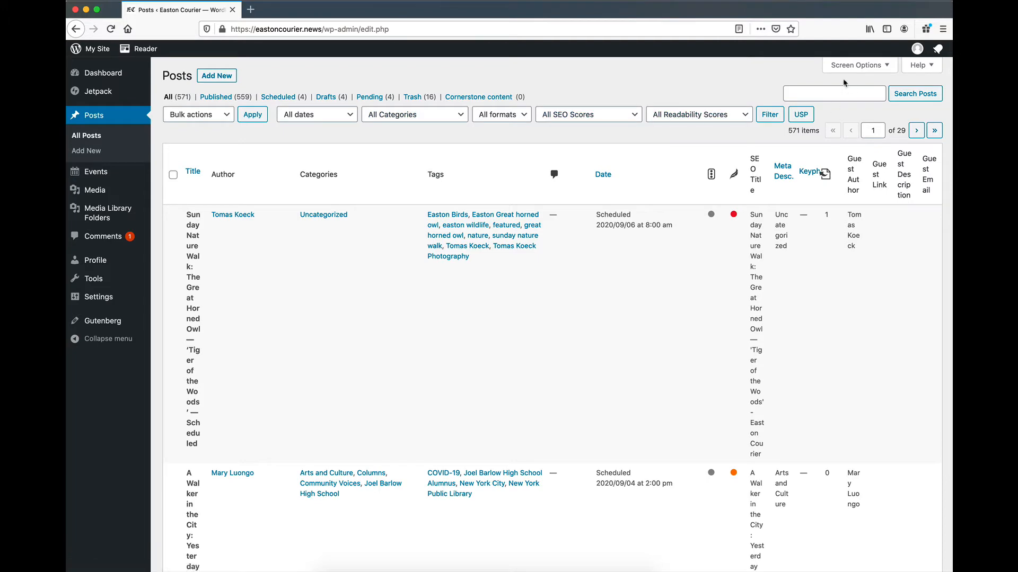
click(887, 66)
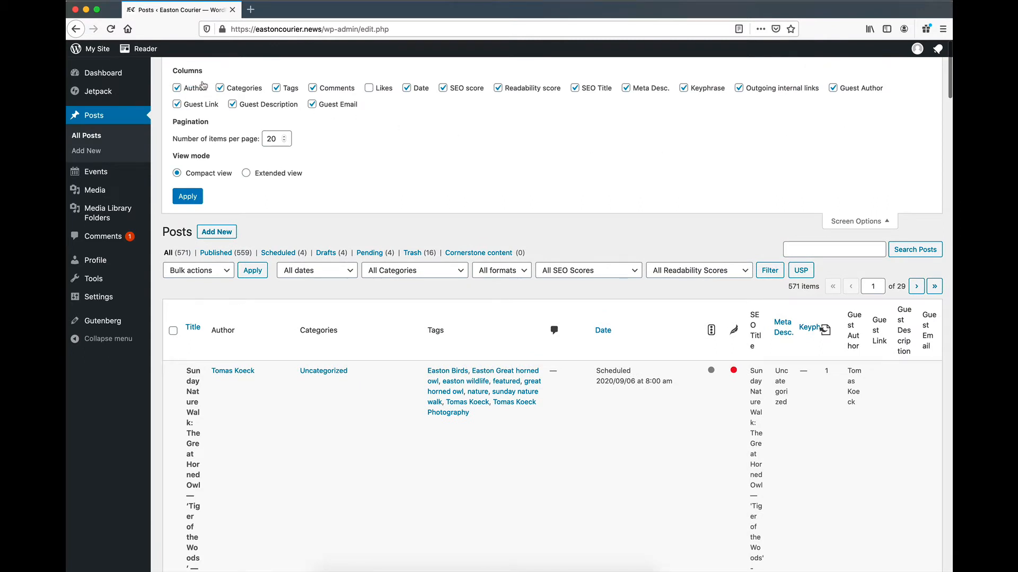
Toggle off Comments, SEO score, Readability, SEO Title, Meta Desc., Keyphrase and Outgoing internal links columns.
click(313, 91)
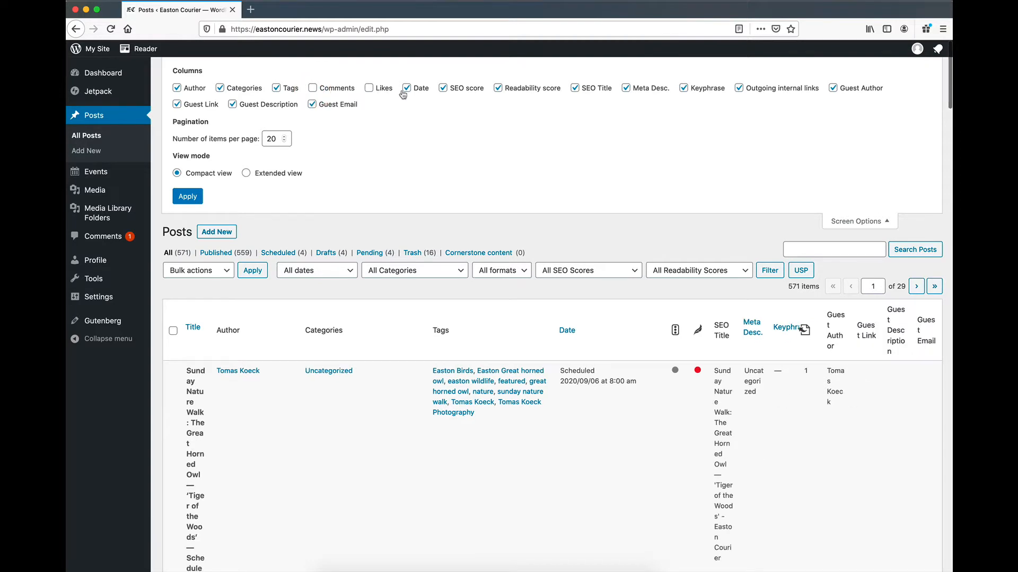
click(443, 89)
click(498, 89)
click(578, 90)
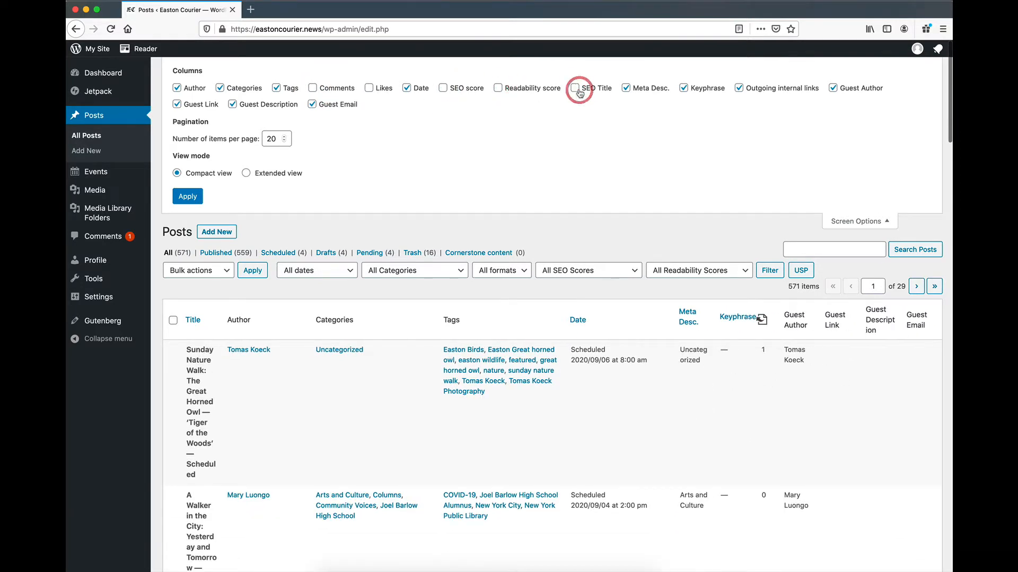
click(627, 91)
click(685, 90)
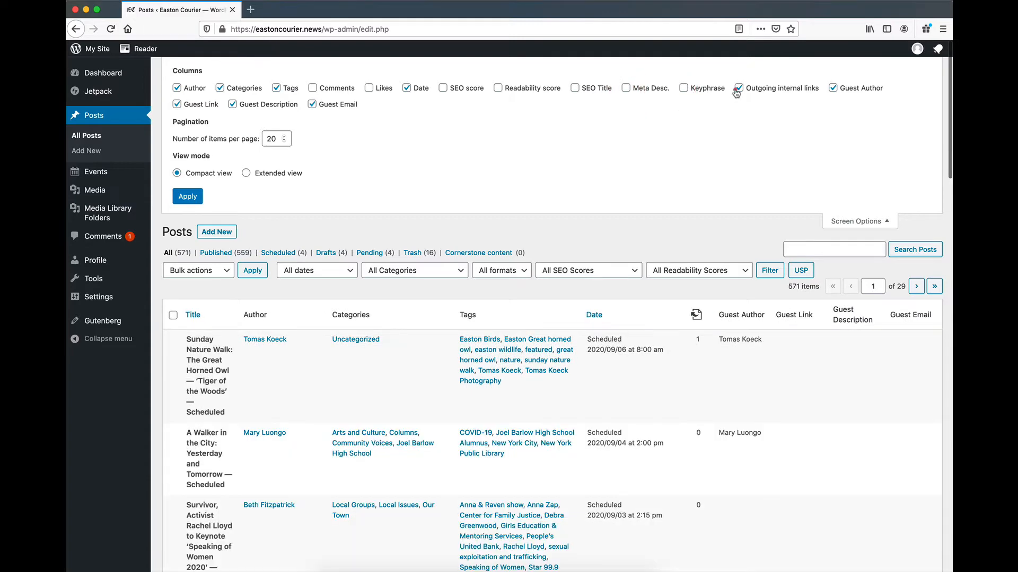
click(738, 89)
Hide the Guest Link, Guest Description and Guest Email columns, then collapse Screen Options.
click(178, 105)
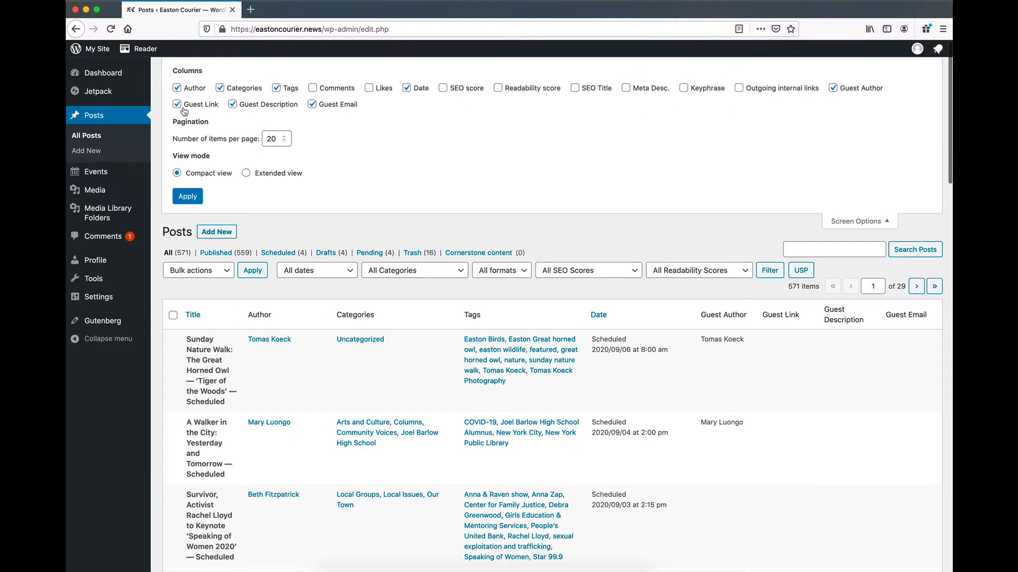
click(232, 105)
click(312, 105)
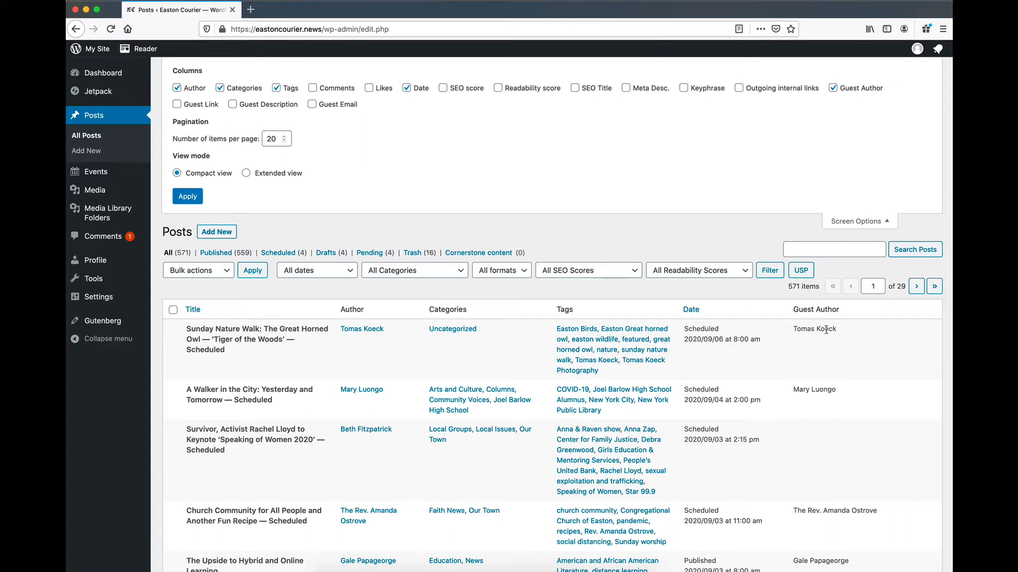
click(876, 223)
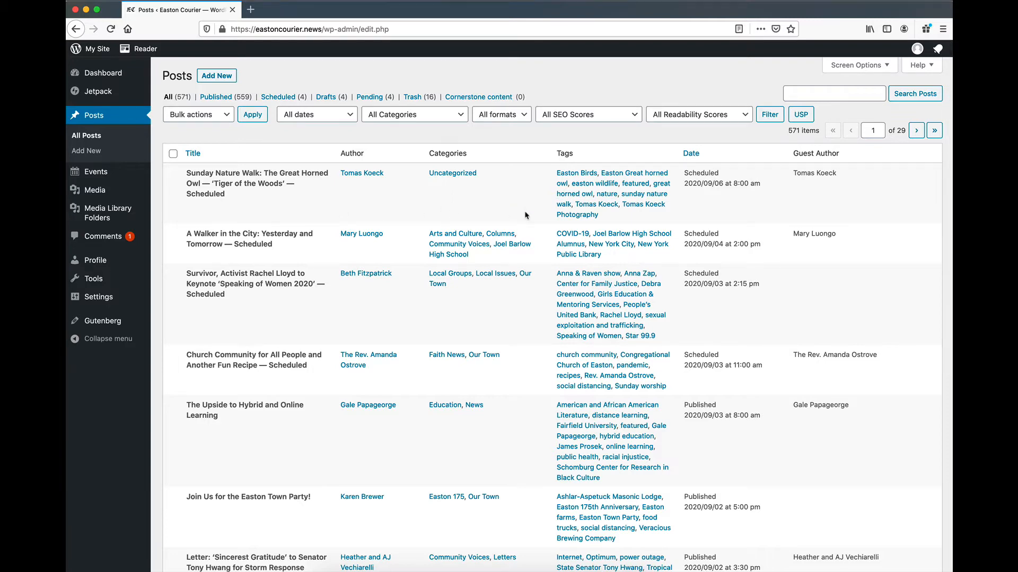
Filter the posts list to the 4 Pending posts, then return to the Dashboard.
click(366, 95)
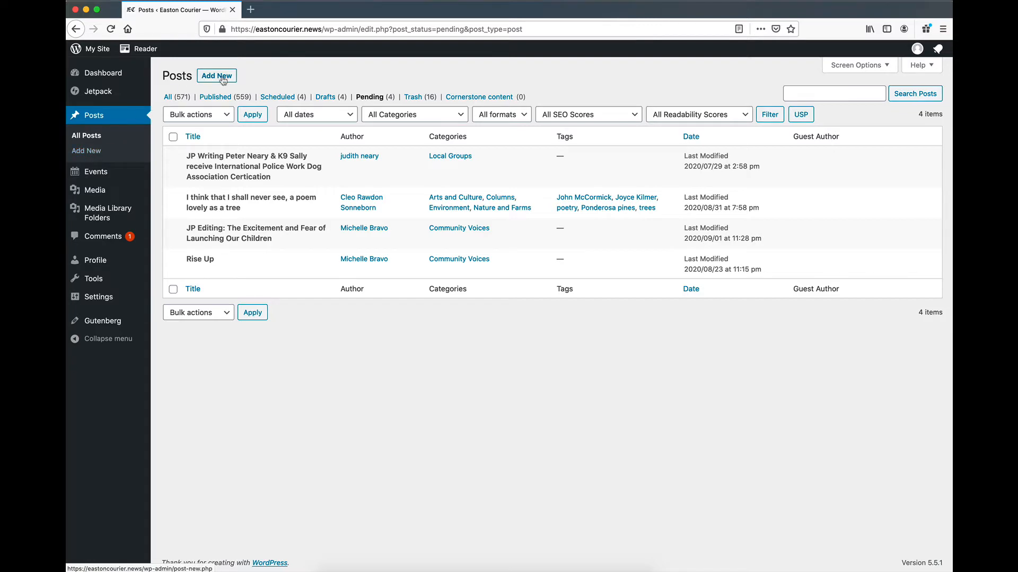
click(85, 77)
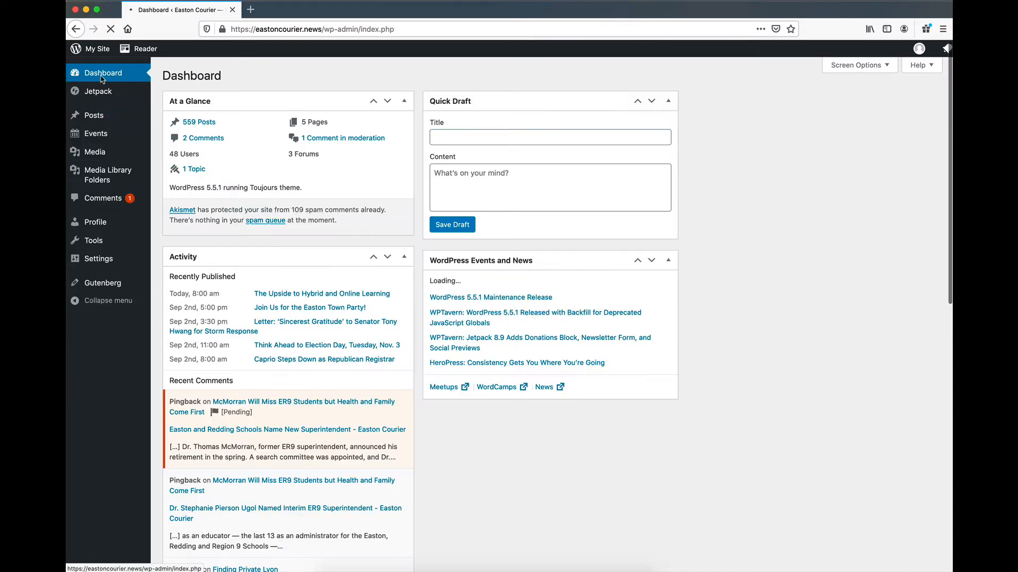
mouse_move(91, 120)
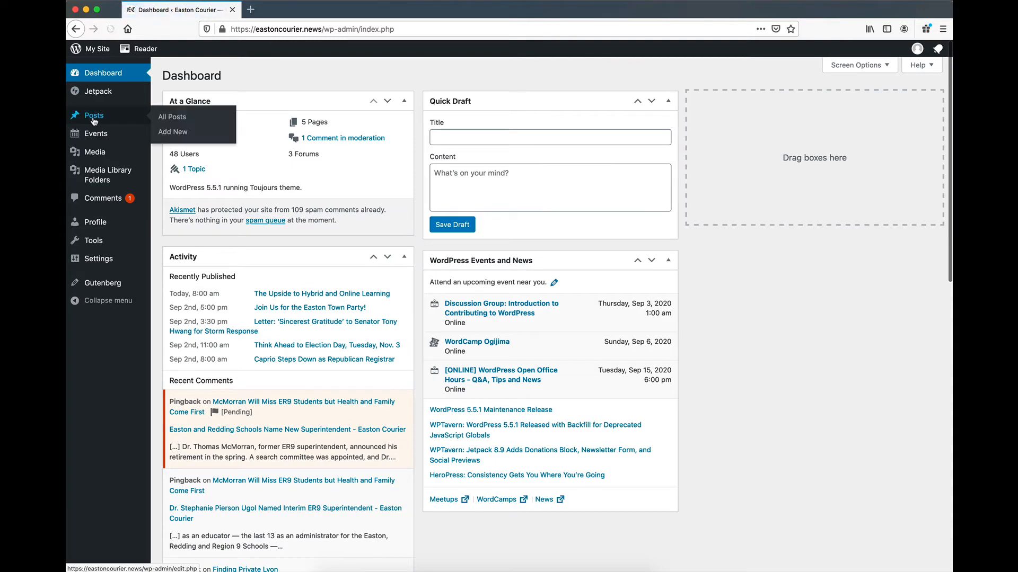
Start a new post titled 'Title for Article' with body text 'Writing the article.', correcting 'WRiting'.
click(175, 133)
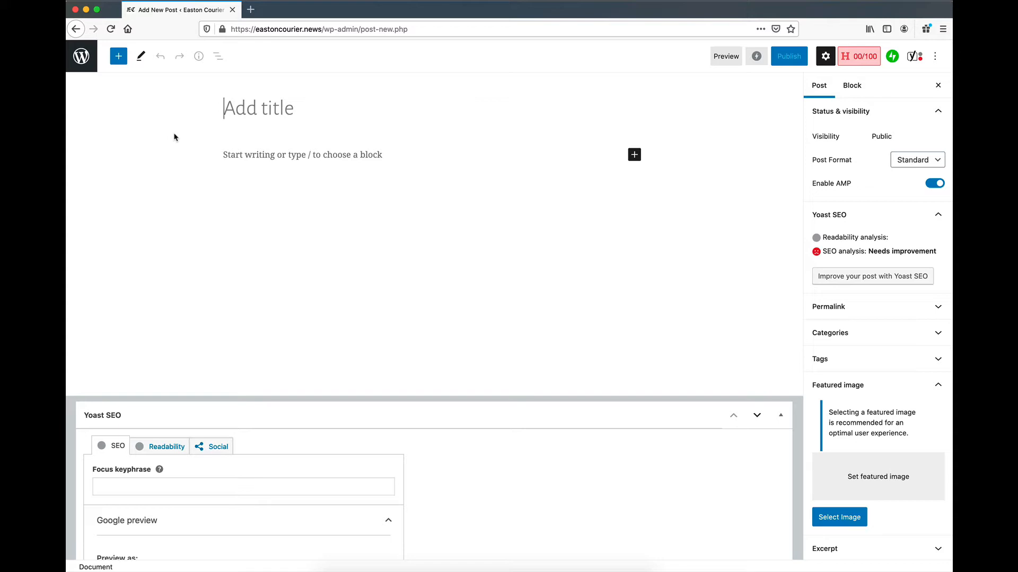
text(Title)
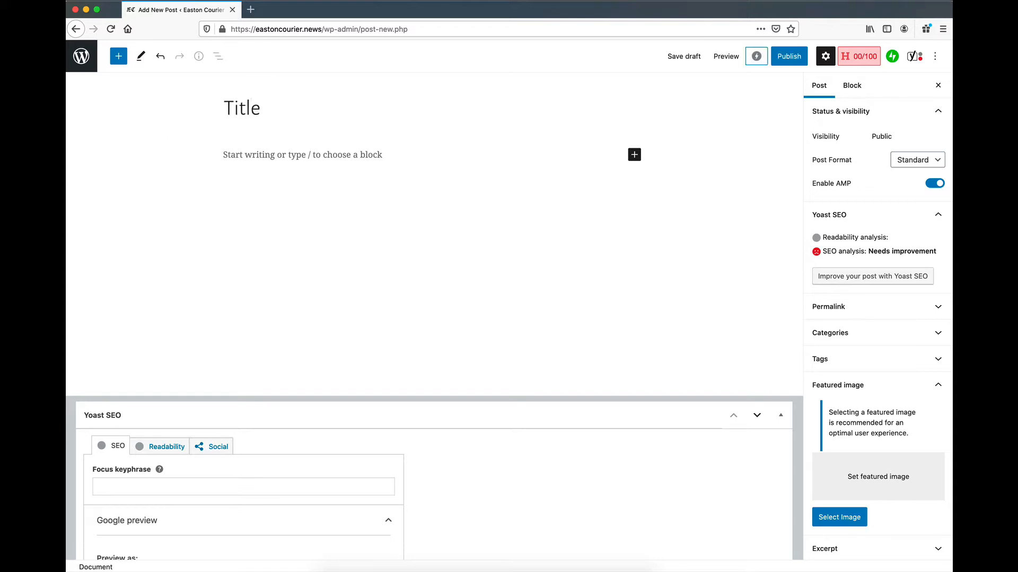
text( for Article)
click(254, 155)
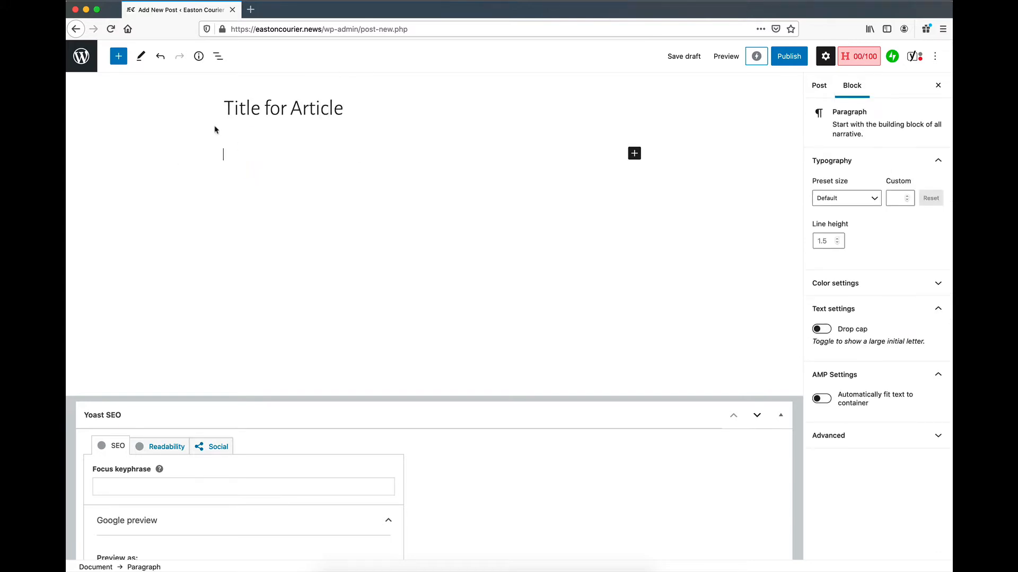
text(WRiting the article)
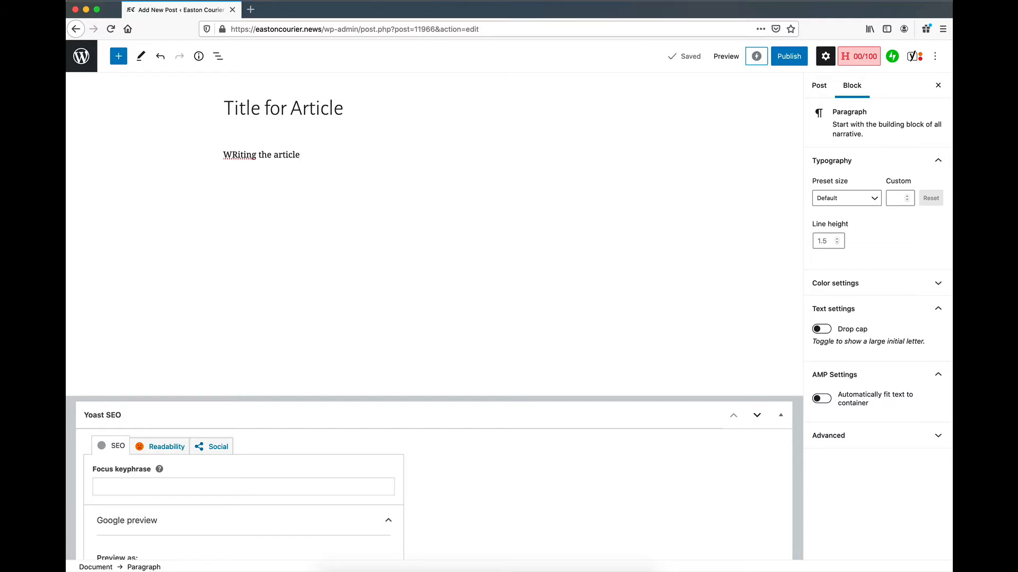
text(.)
right_click(237, 154)
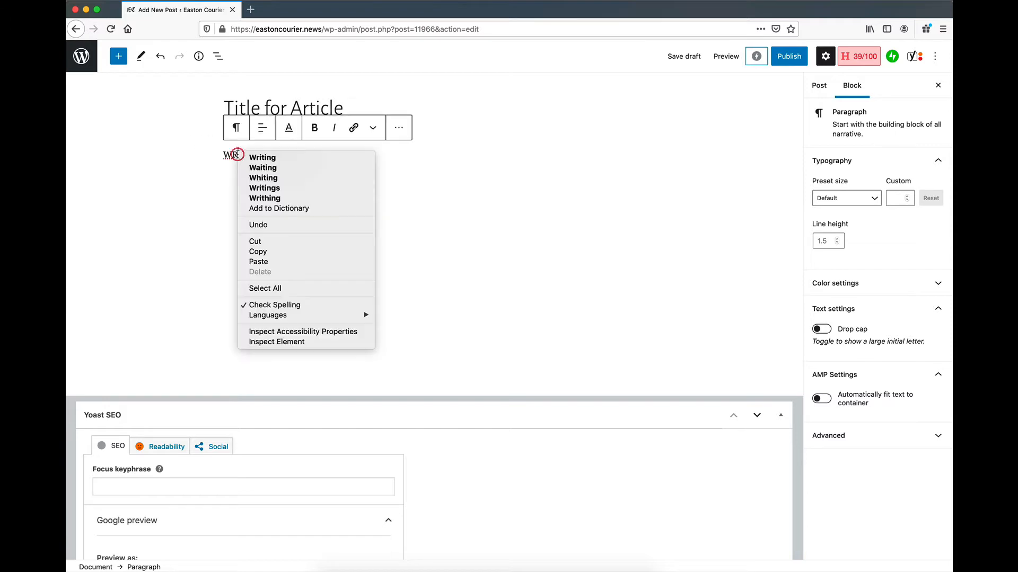
click(260, 157)
Continue the paragraph with 'Keep writing all of your words here.'.
click(319, 159)
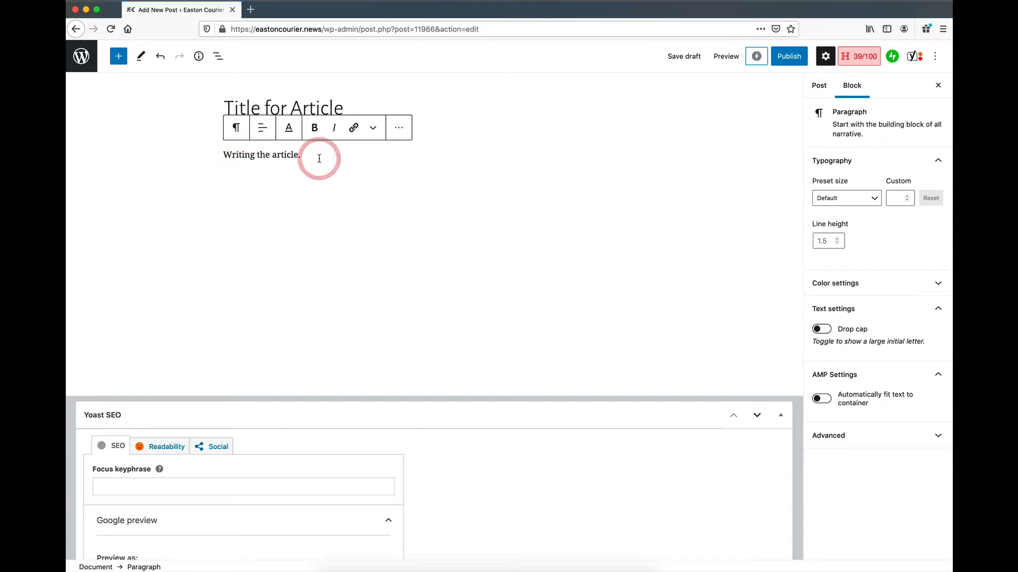
text(Keep)
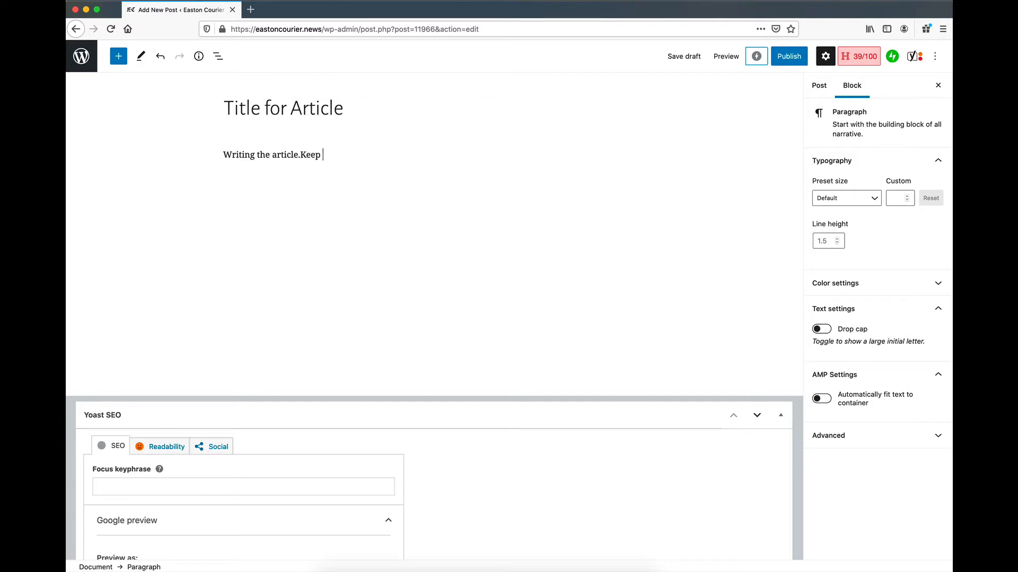
key(BackSpace)
key(BackSpace)
key(BackSpace)
key(BackSpace)
key(BackSpace)
text(Keep writing all of your words her)
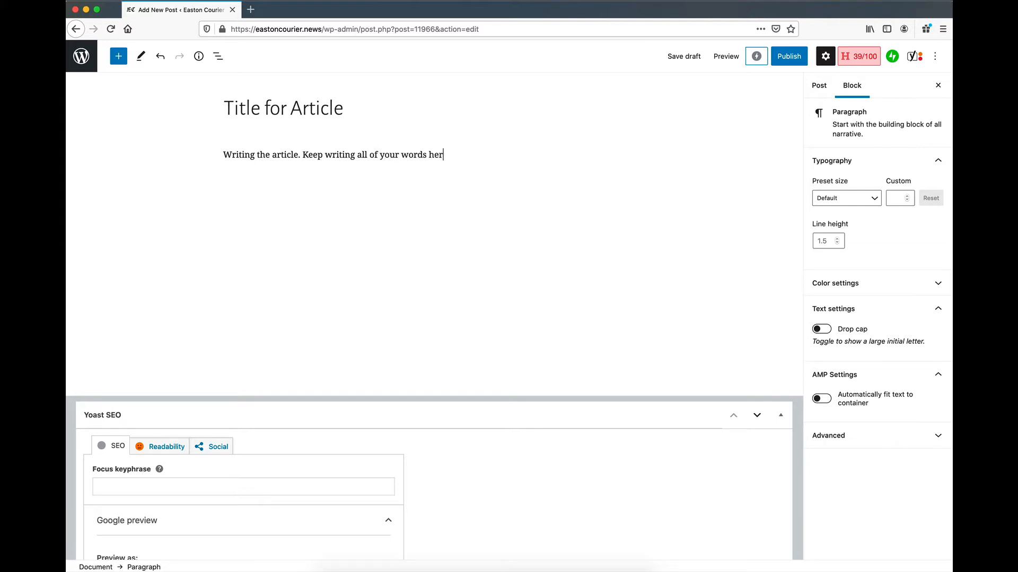
text(e.)
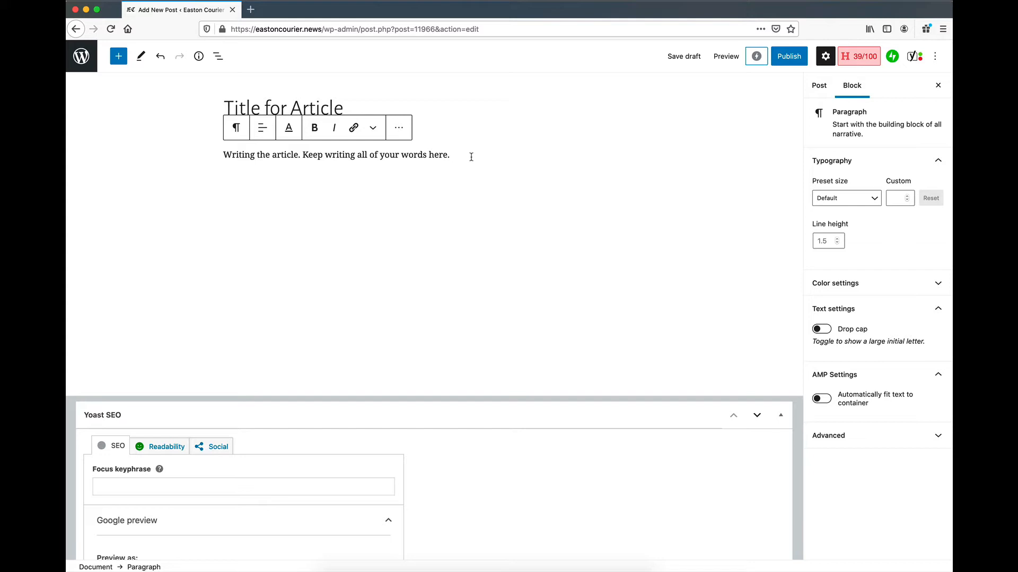
Type 'New Paragraph or Block.' as a new paragraph below the first, fixing the typo.
click(368, 173)
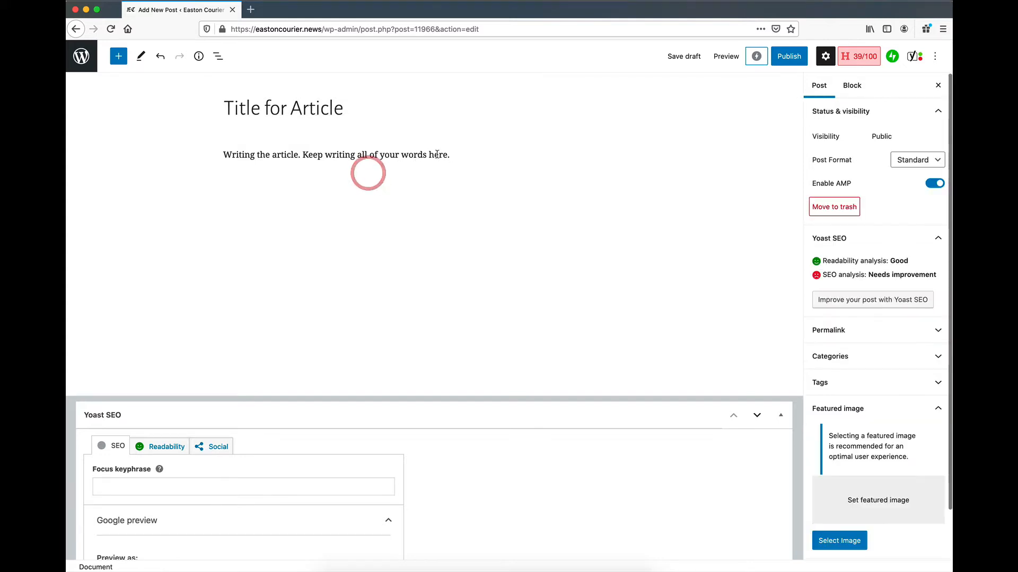
click(450, 154)
key(Return)
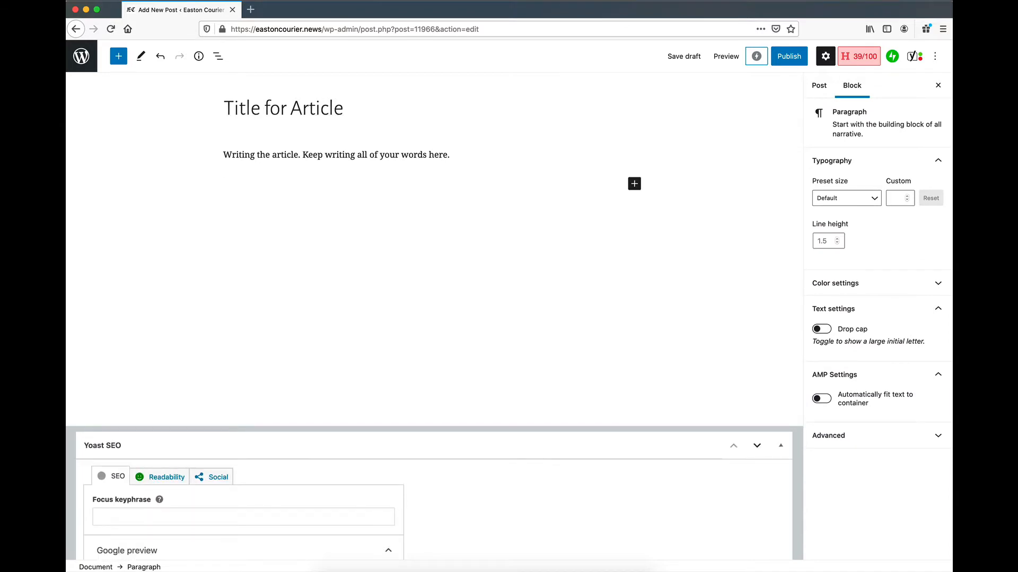
text(New Paragraph or Block.)
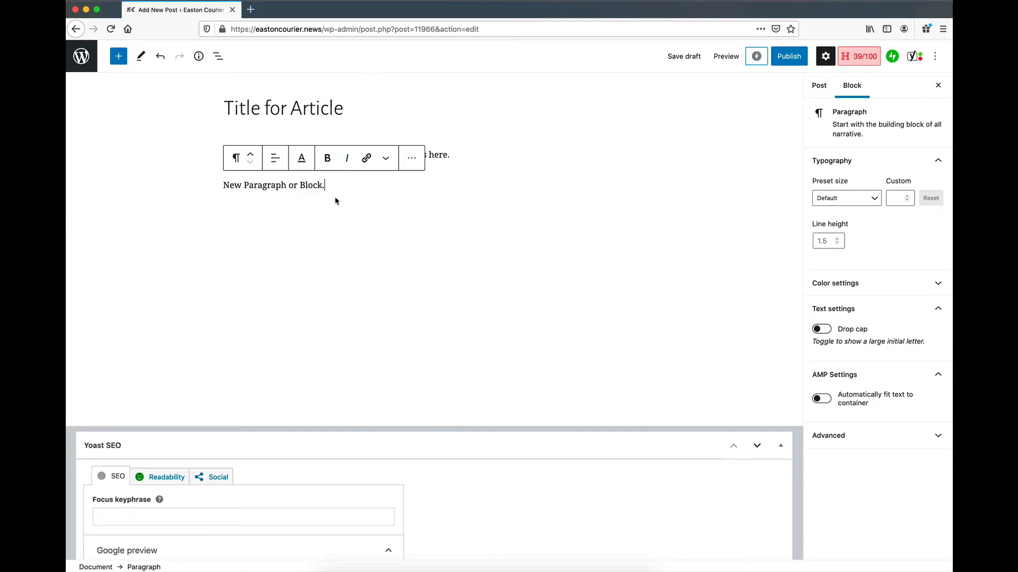
Select the new paragraph's text, then put the cursor back inside the first paragraph.
click(241, 185)
drag(229, 185, 311, 186)
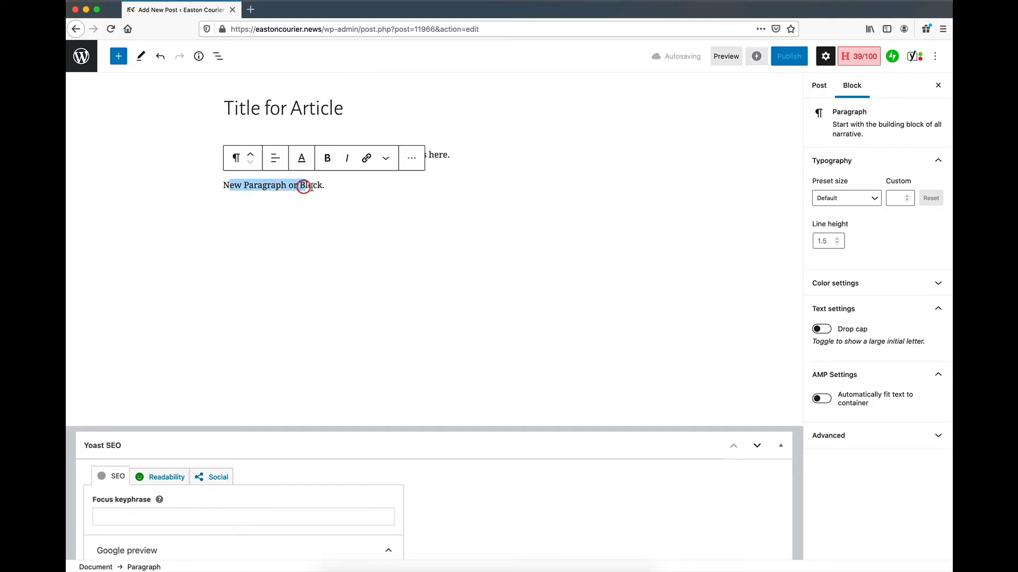
click(311, 187)
click(343, 186)
click(449, 154)
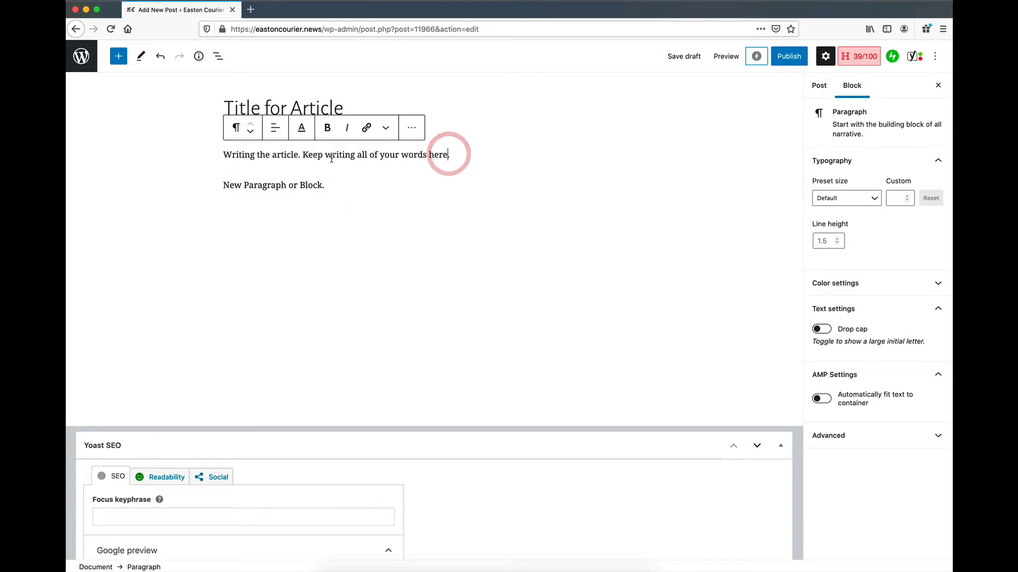
click(321, 156)
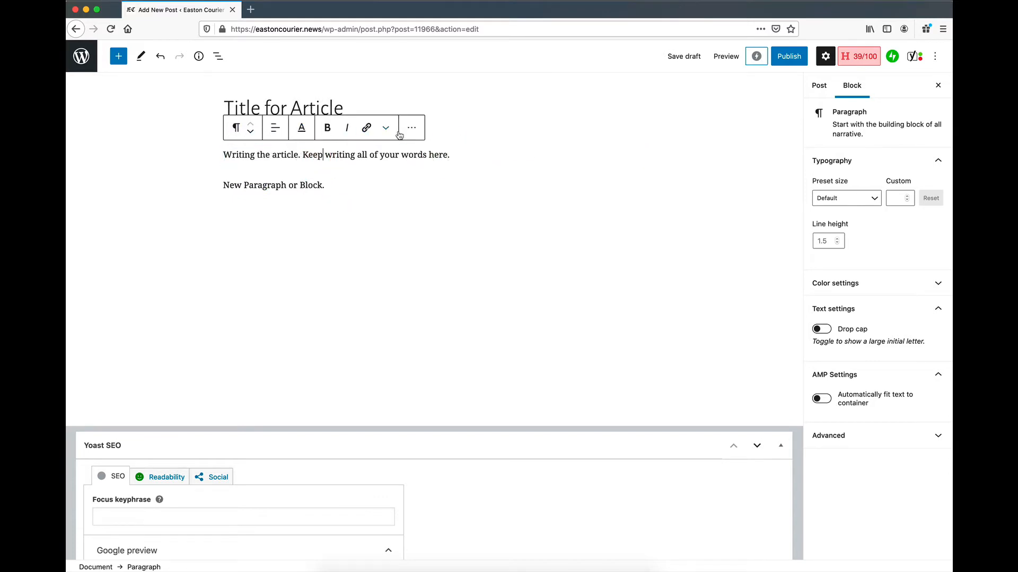
click(275, 130)
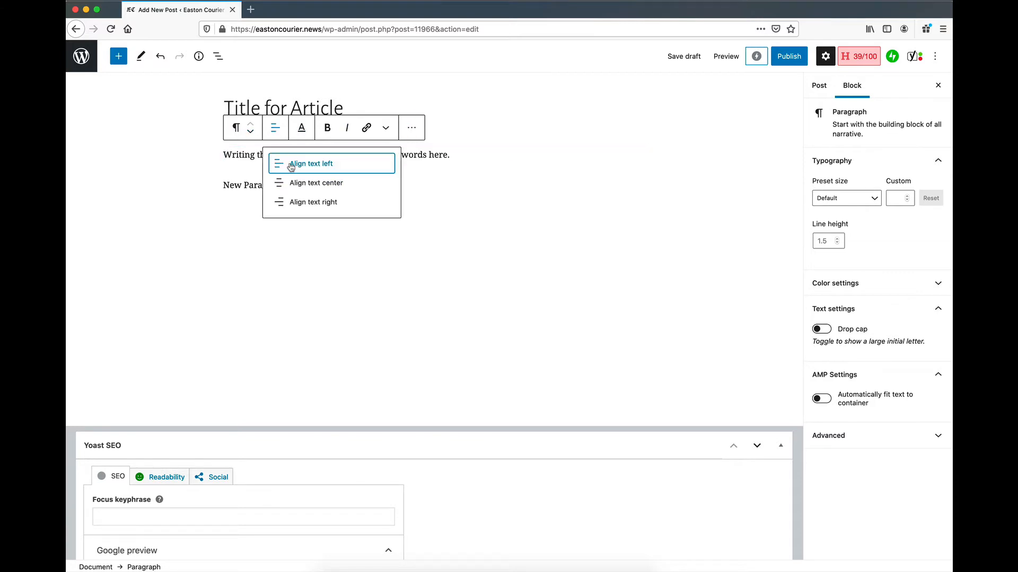
click(236, 154)
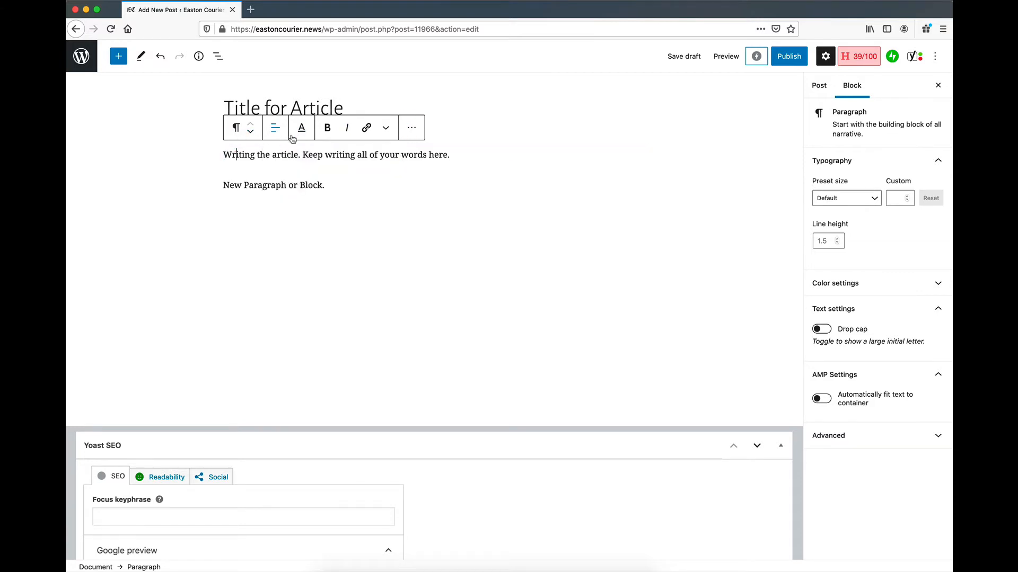
click(301, 130)
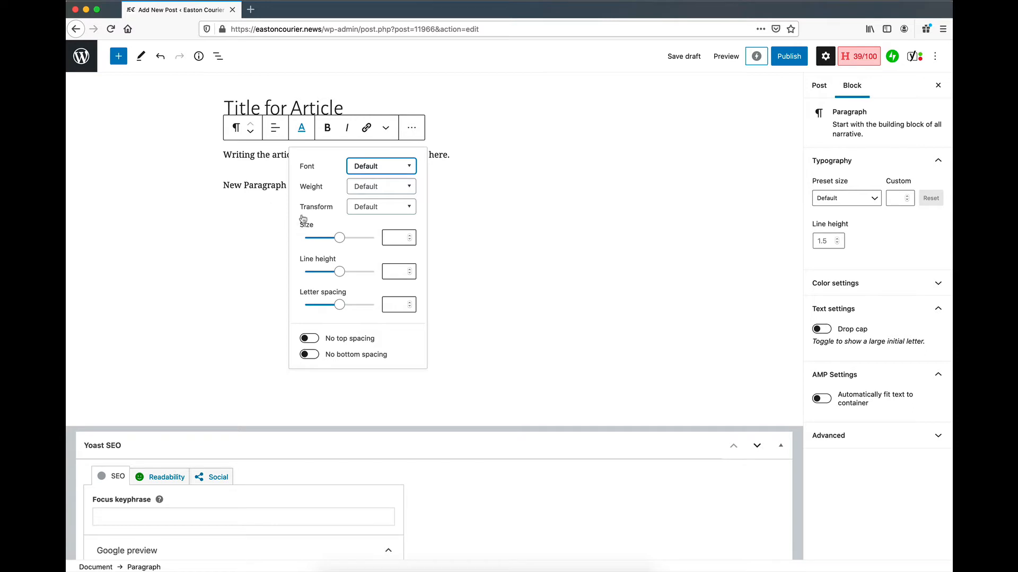
click(269, 157)
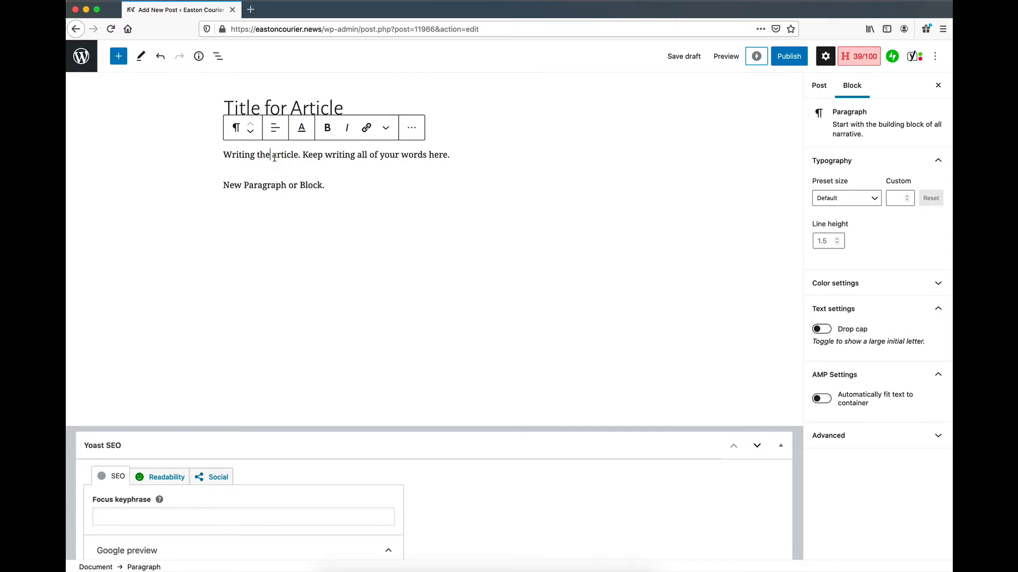
drag(303, 156, 356, 156)
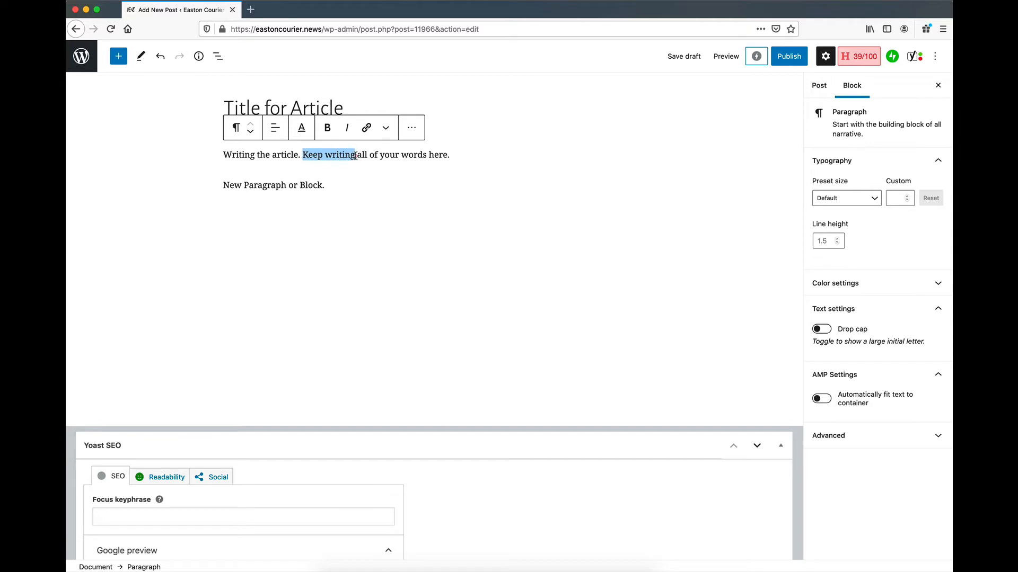
click(327, 128)
click(346, 129)
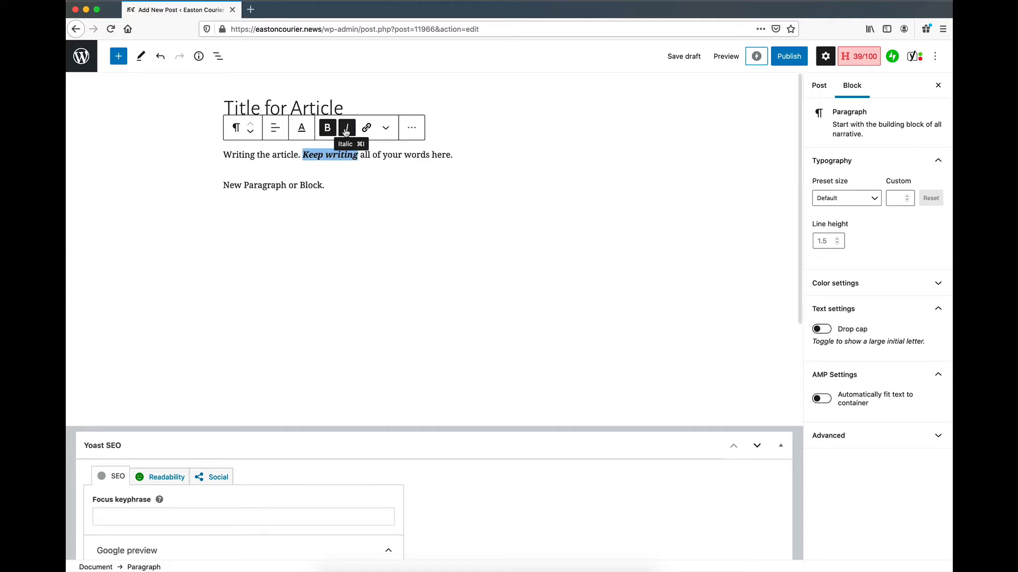
click(347, 129)
click(328, 128)
click(385, 129)
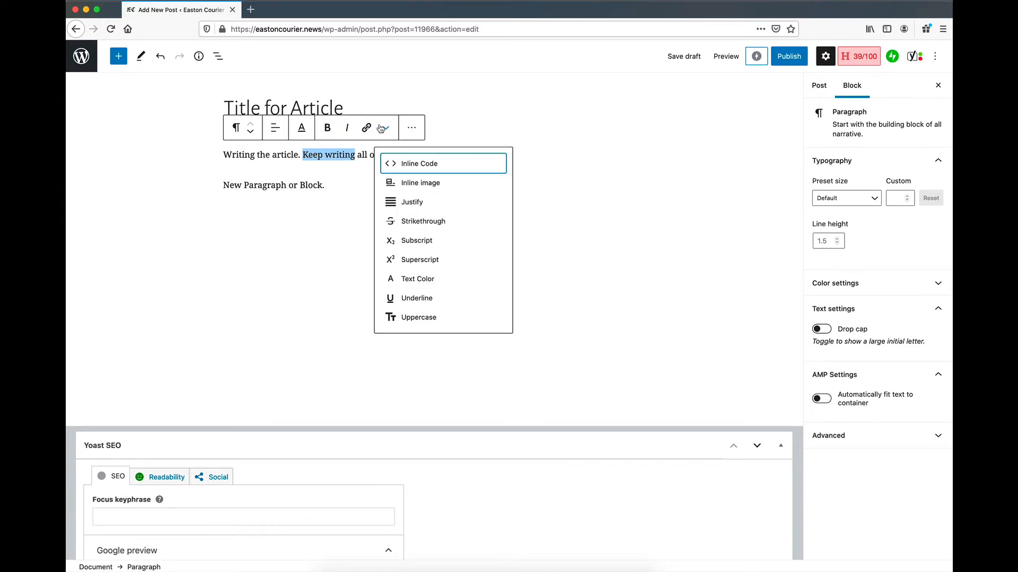
click(330, 156)
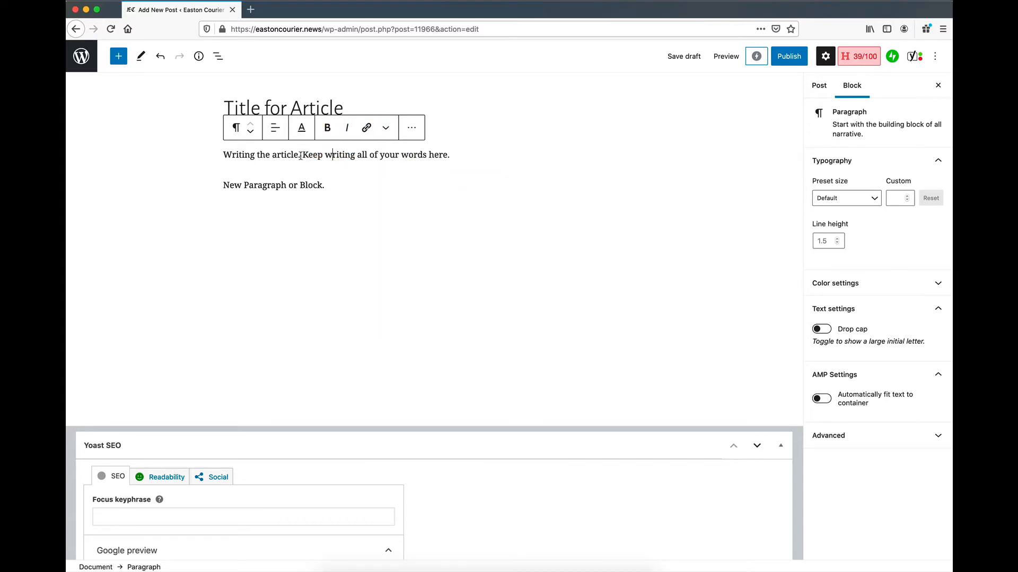
drag(301, 156, 354, 154)
click(320, 155)
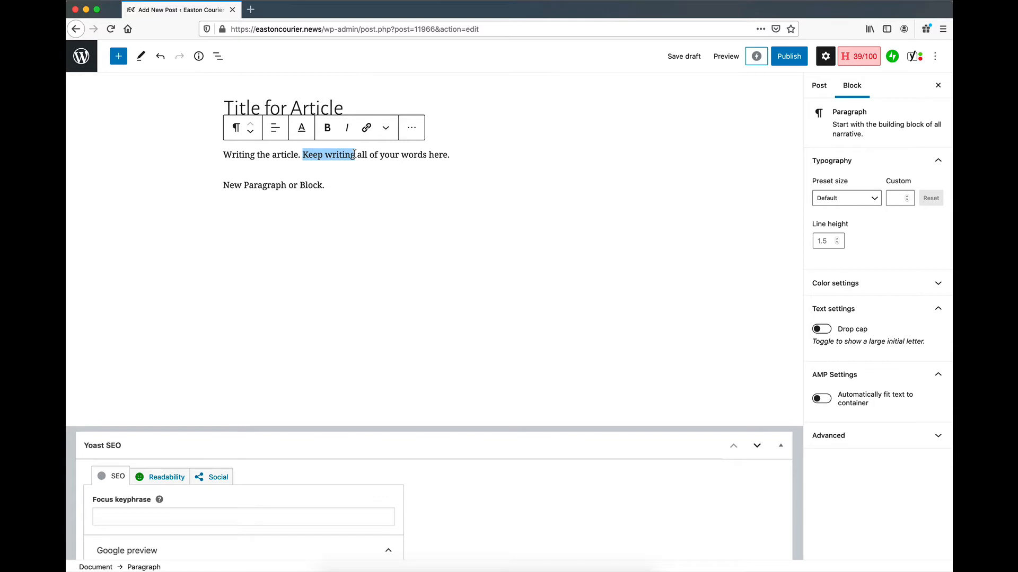
drag(302, 155, 355, 155)
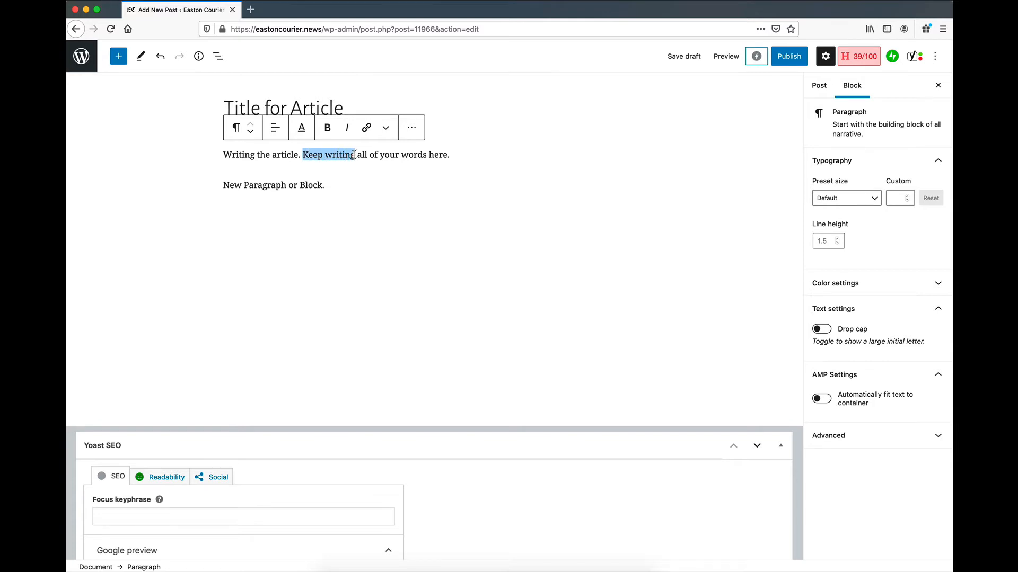
Toggle the link's 'Open in new tab' on and off, then dismiss the link and extra formatting options unchanged.
click(366, 128)
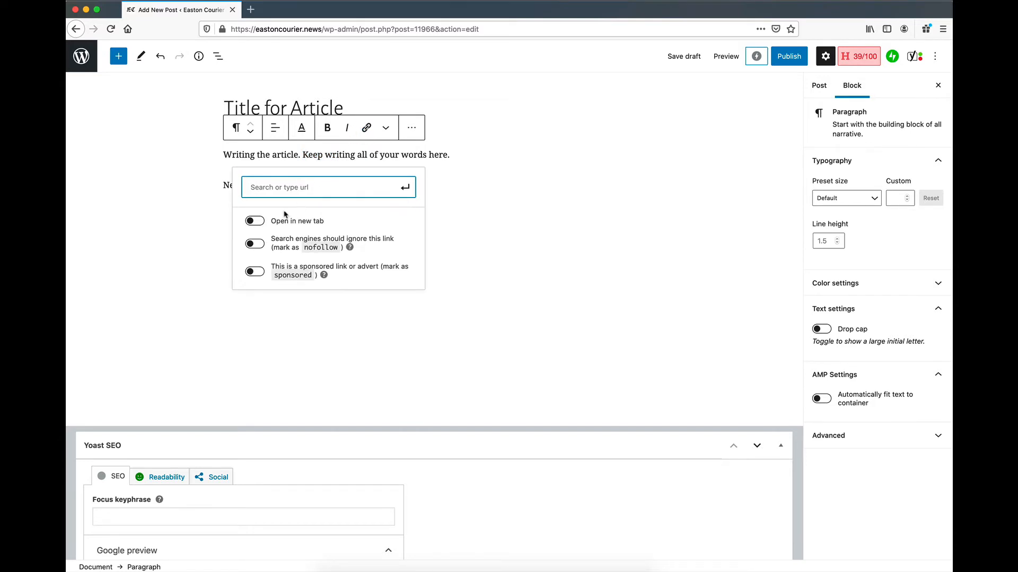
click(259, 227)
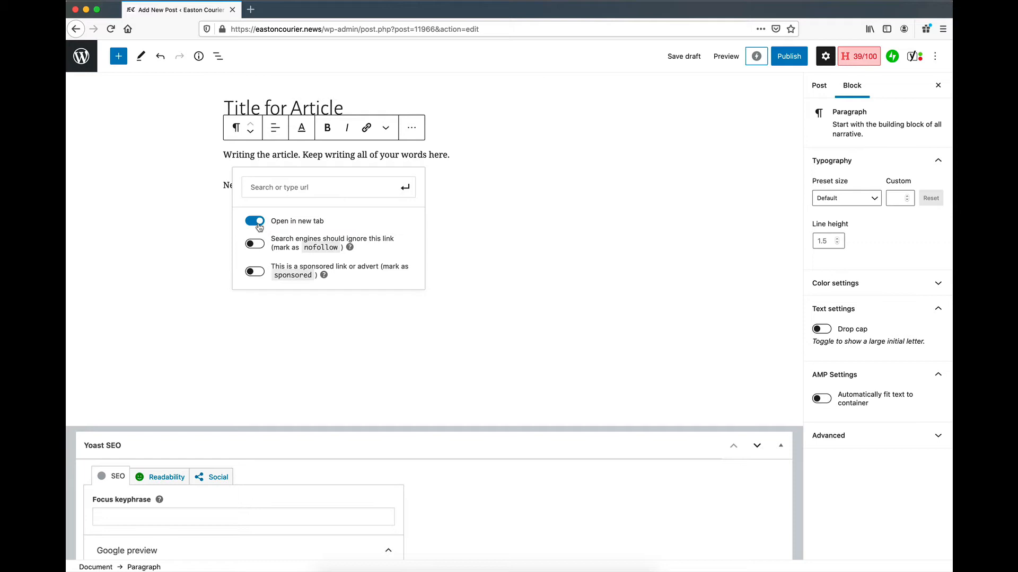
click(259, 223)
click(342, 160)
click(386, 131)
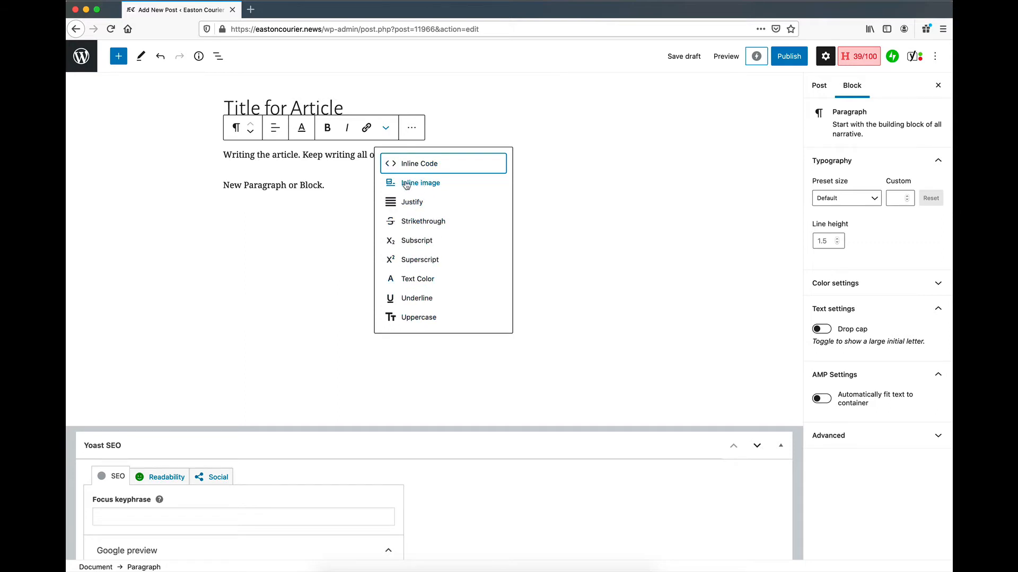
click(347, 155)
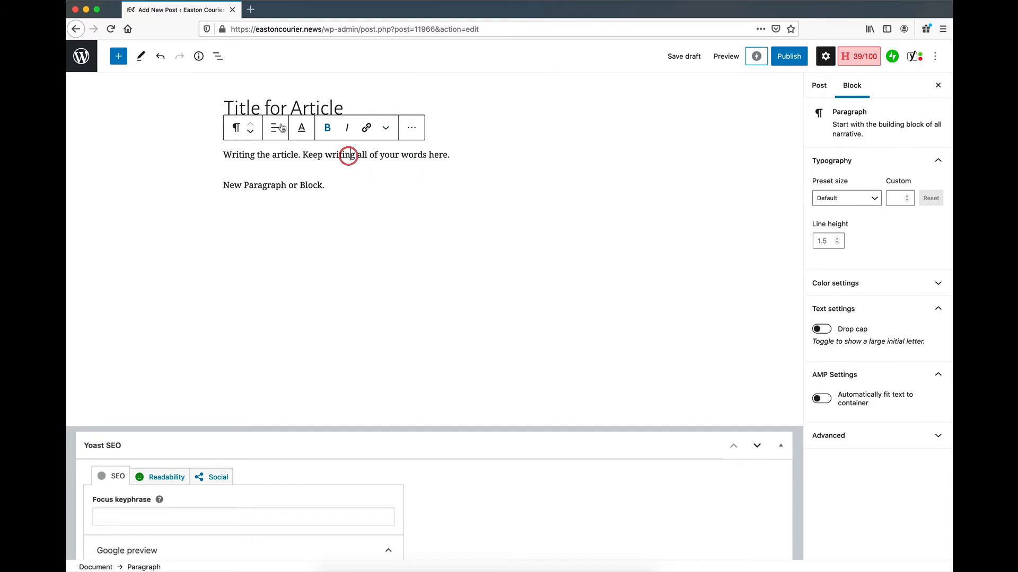
click(376, 197)
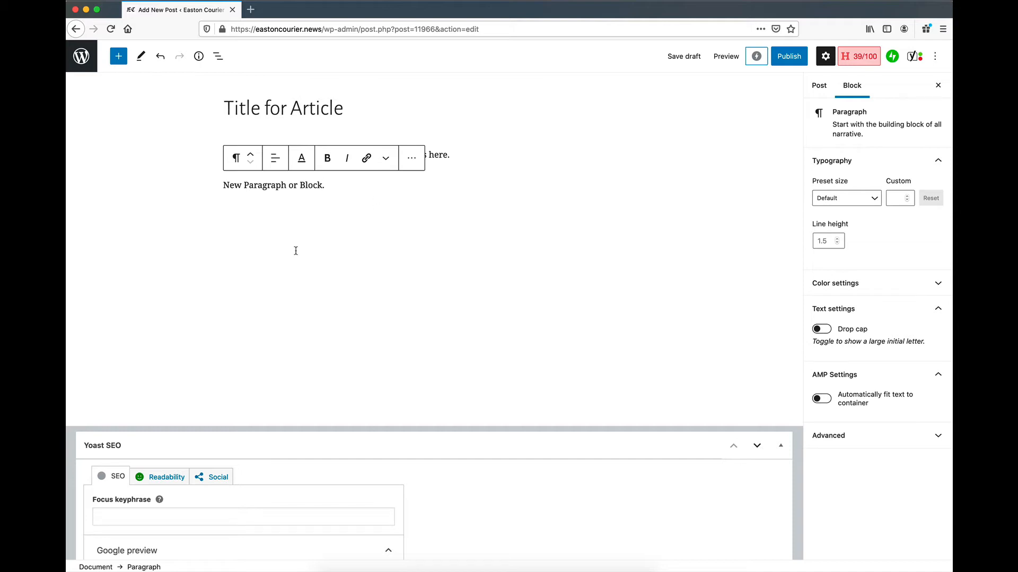
Browse all blocks from the inserter after the first paragraph, scrolling to the Media section.
click(339, 231)
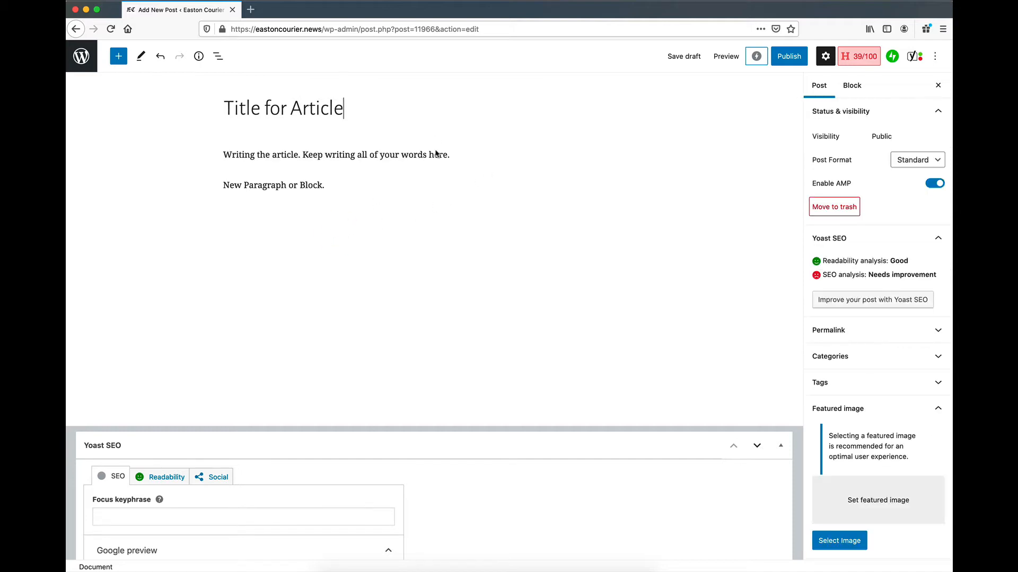
mouse_move(433, 174)
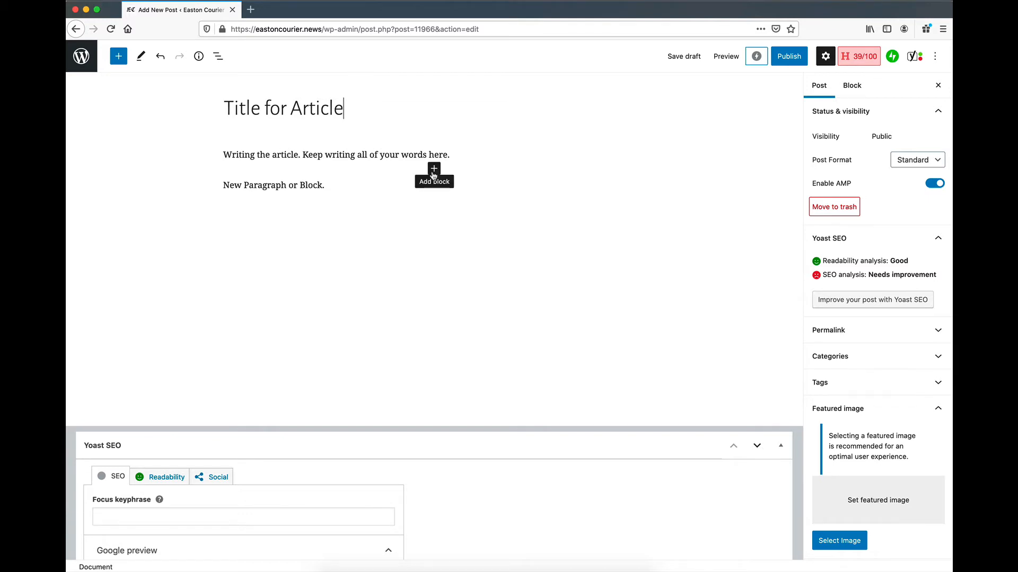
click(433, 170)
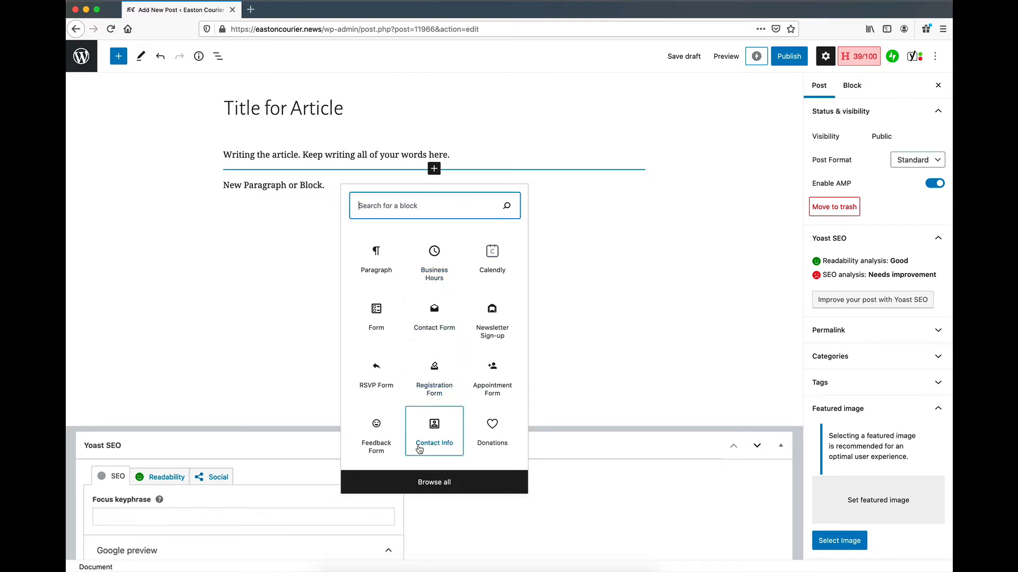
click(447, 483)
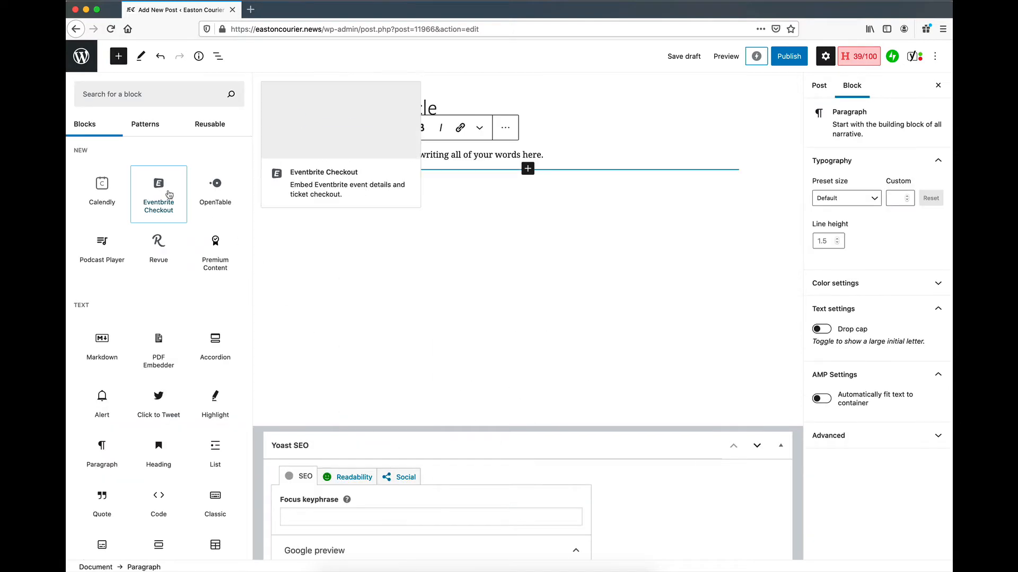
scroll(182, 204, down, 1)
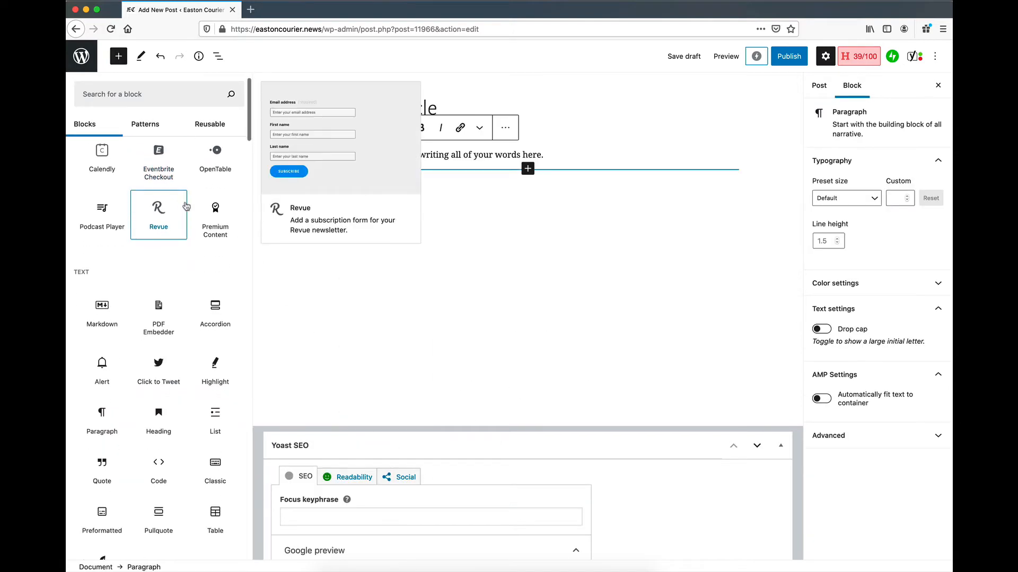
scroll(186, 206, down, 4)
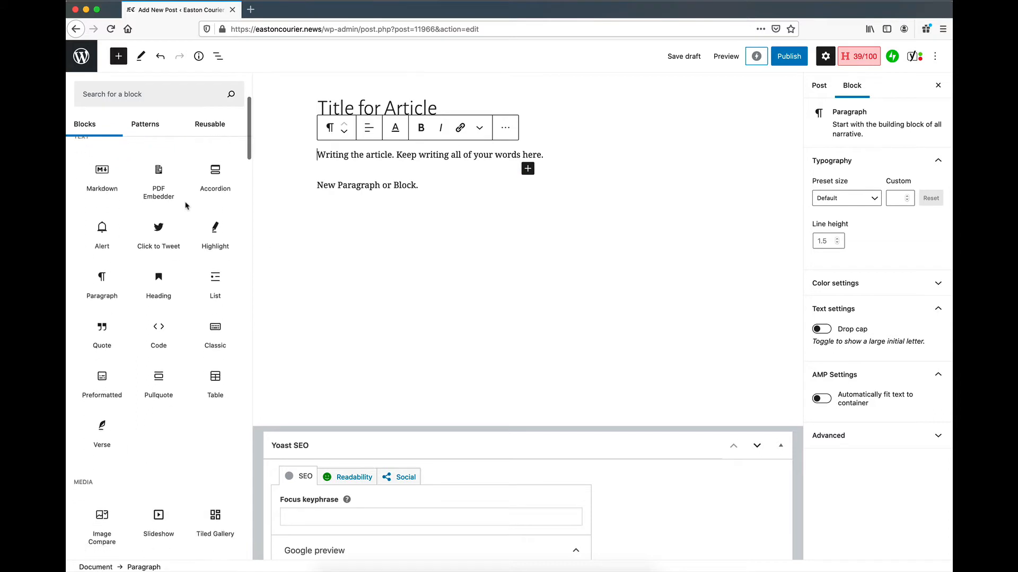
scroll(186, 206, down, 9)
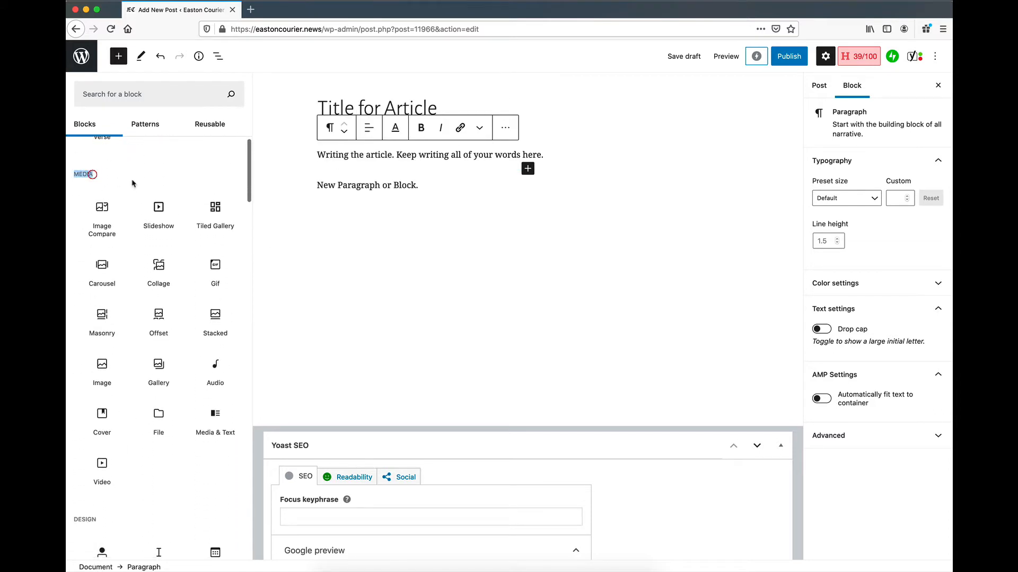
scroll(132, 183, down, 2)
scroll(106, 178, up, 1)
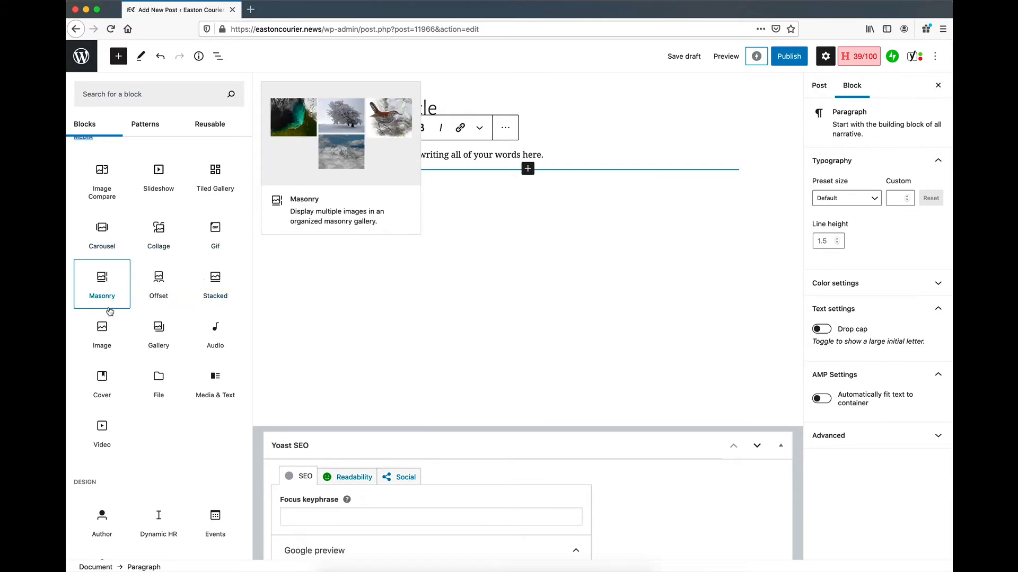
Insert an Image block from the Media section between the two paragraphs.
click(103, 339)
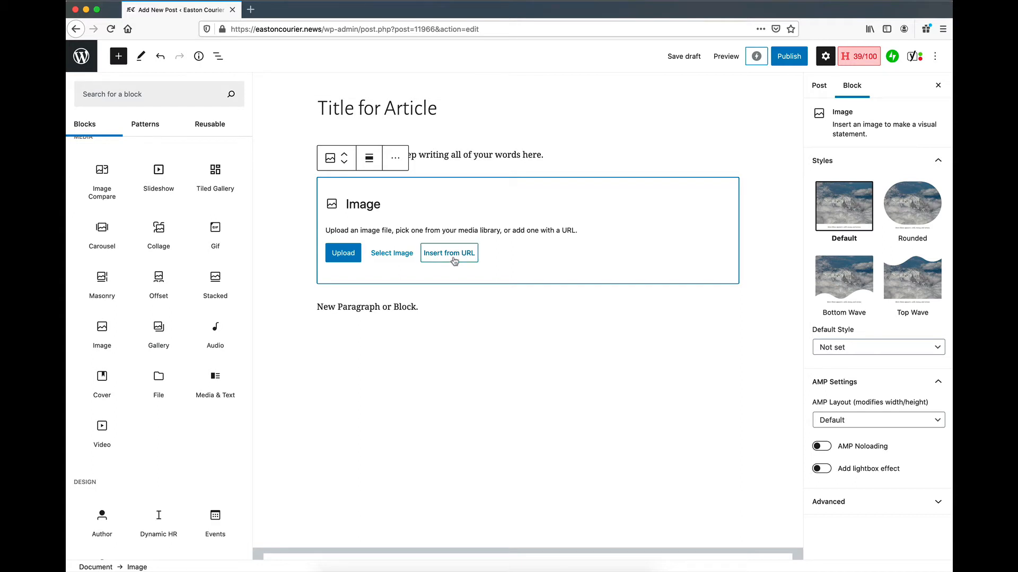
Browse the site's Media Library for an image, then close it without choosing one.
click(390, 254)
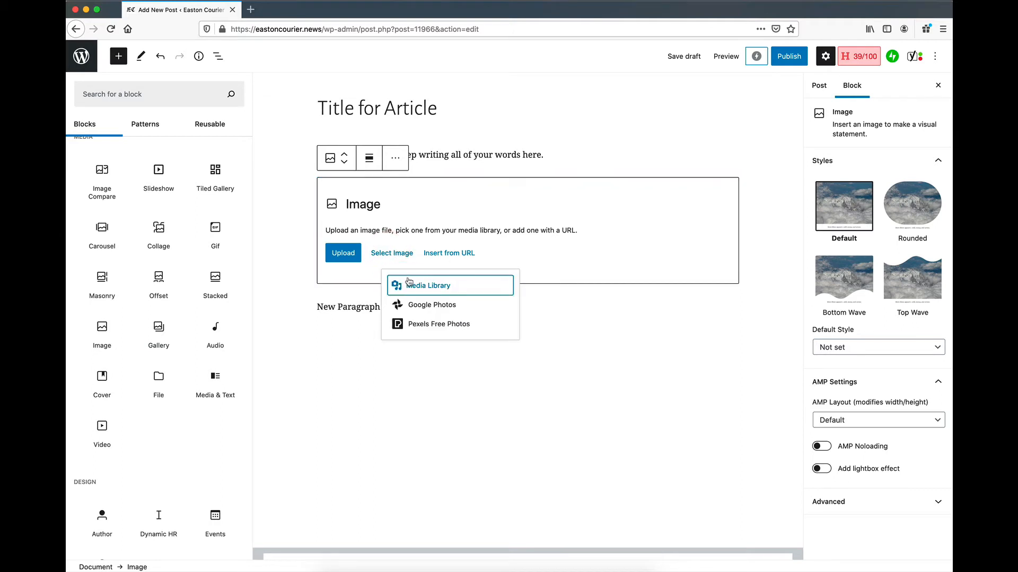
click(435, 290)
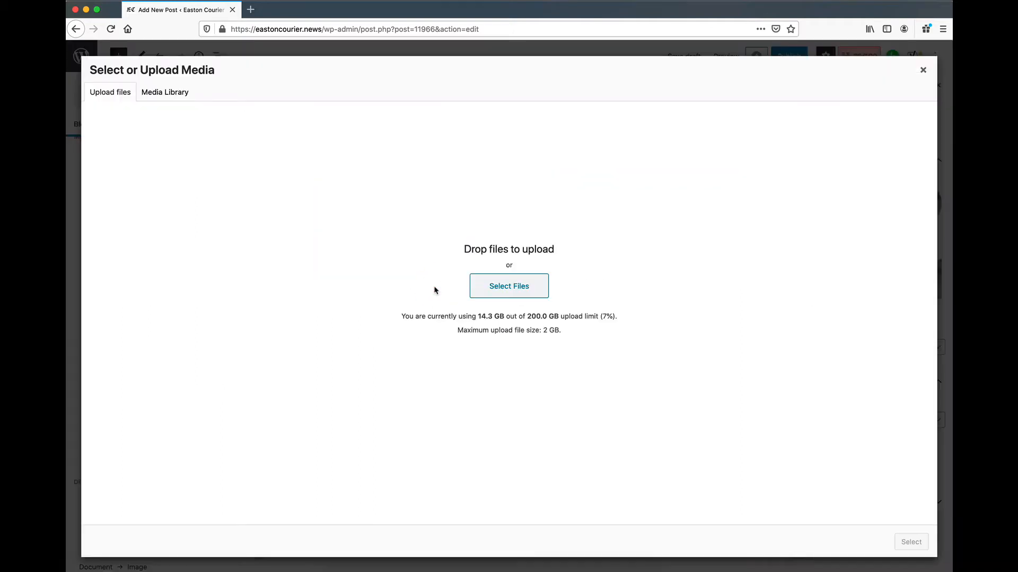
click(178, 93)
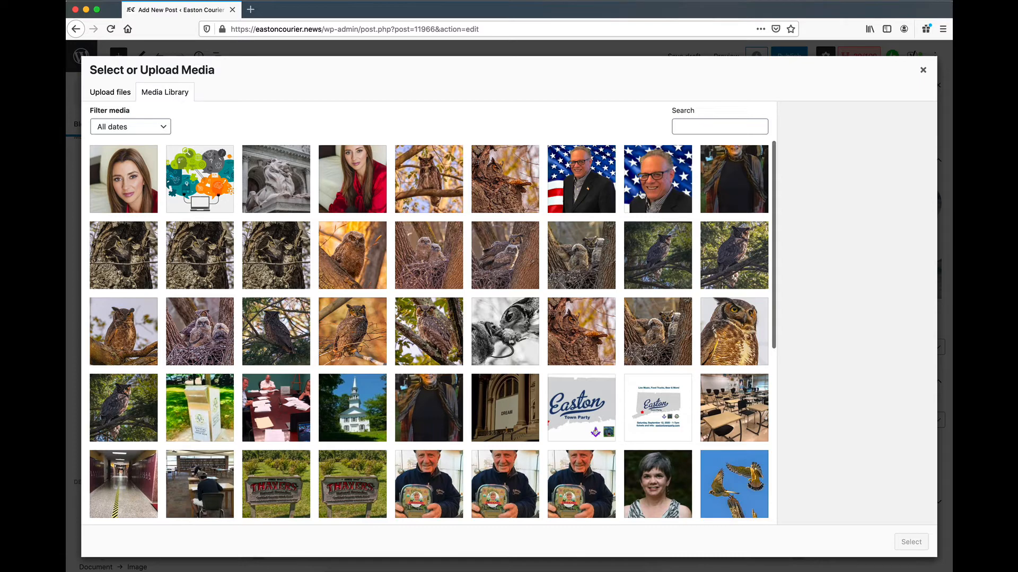
click(923, 70)
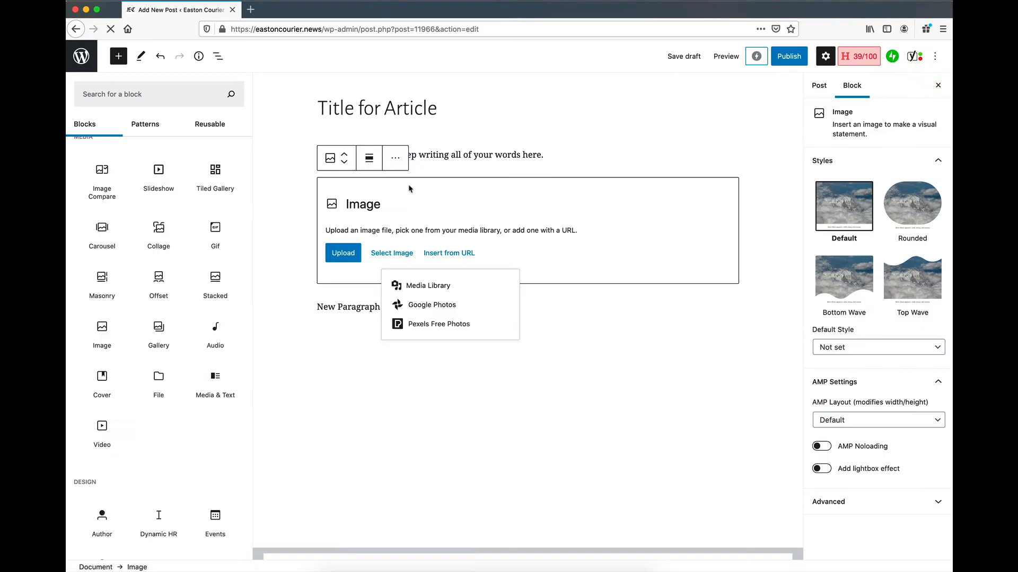
Upload P1320147.jpg from the Desktop's preschool graduation folder into the image block.
click(344, 255)
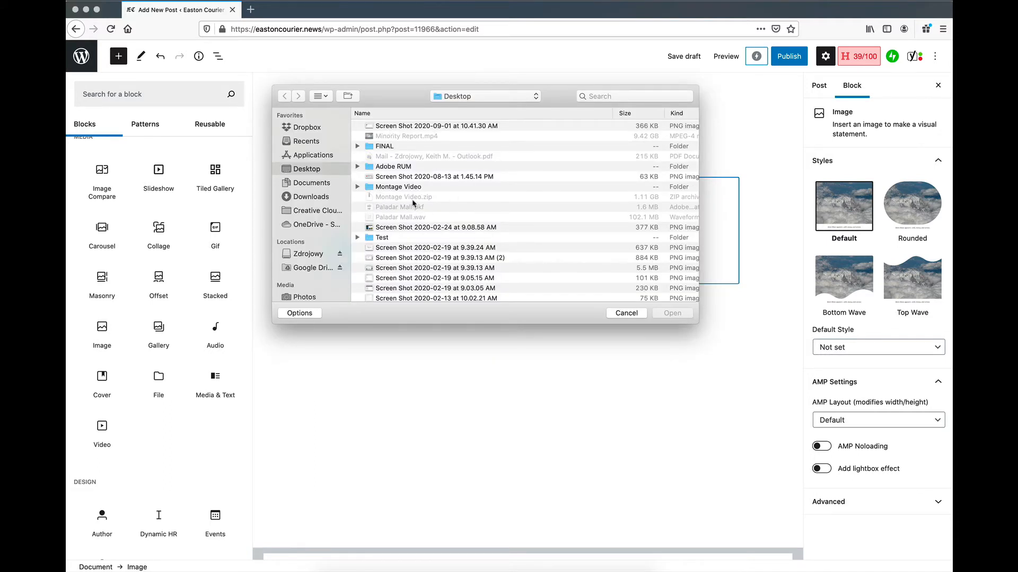
scroll(413, 202, down, 15)
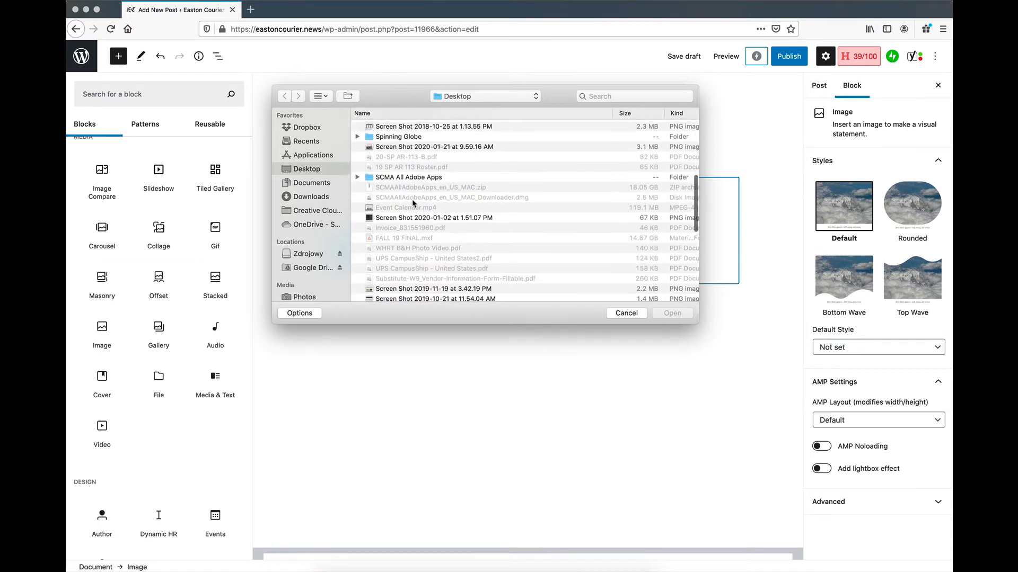
scroll(413, 202, down, 10)
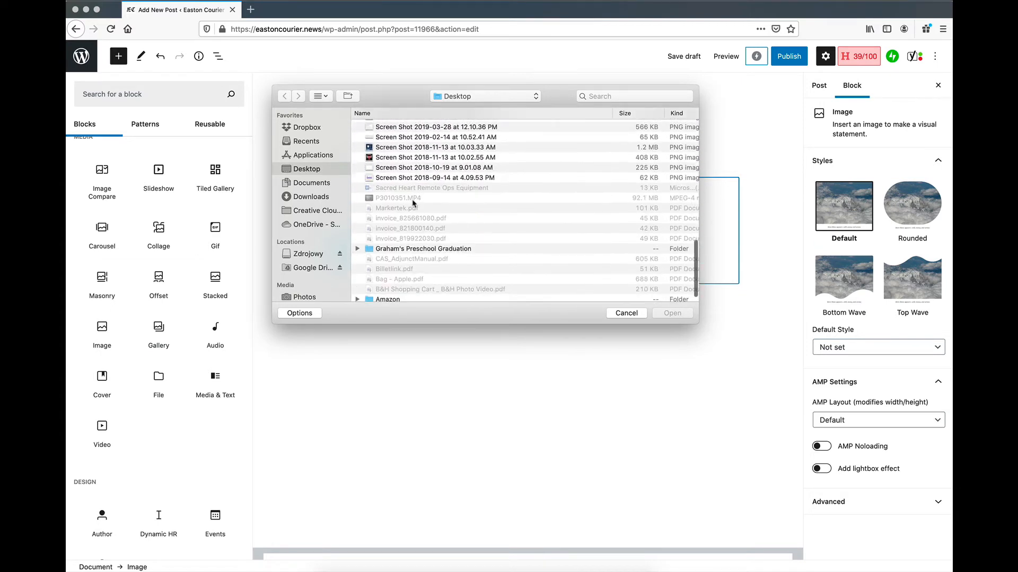
scroll(412, 206, down, 2)
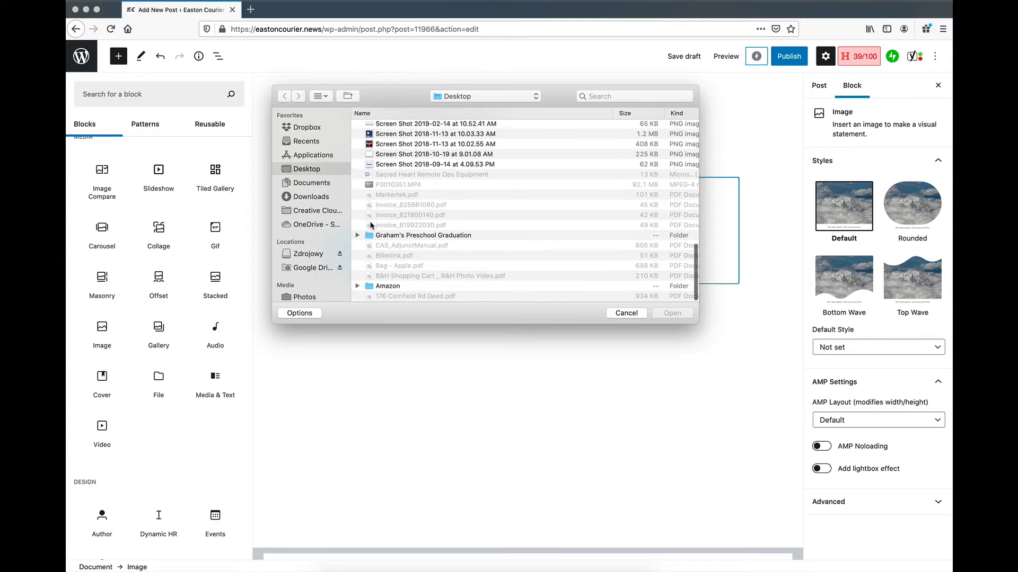
click(357, 236)
scroll(413, 246, down, 8)
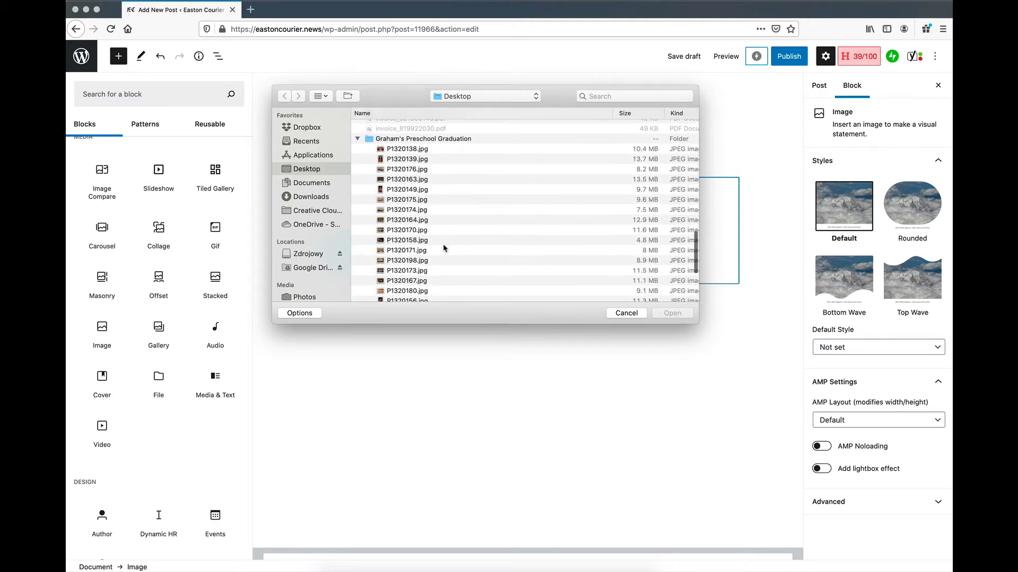
scroll(444, 248, down, 5)
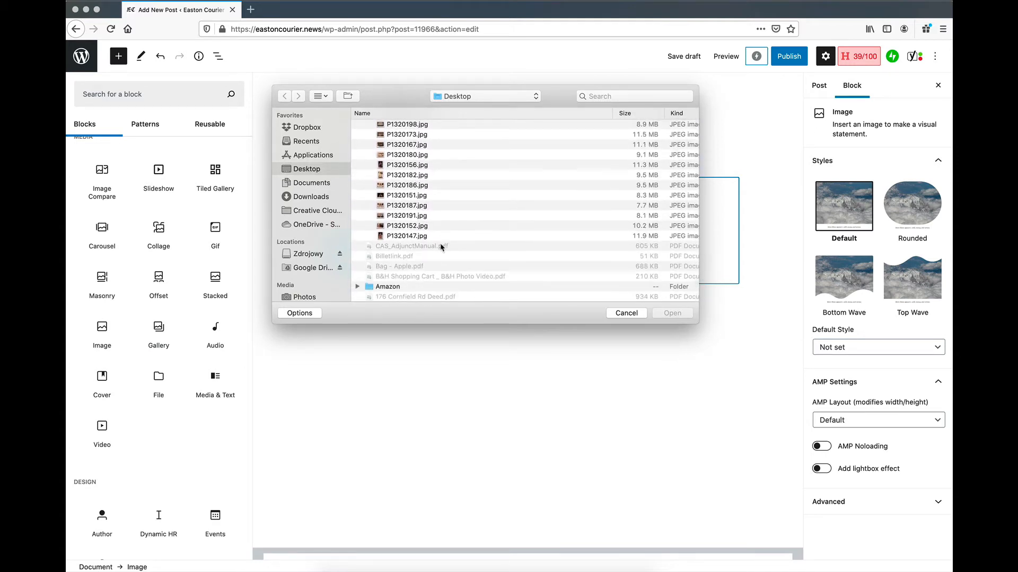
click(412, 236)
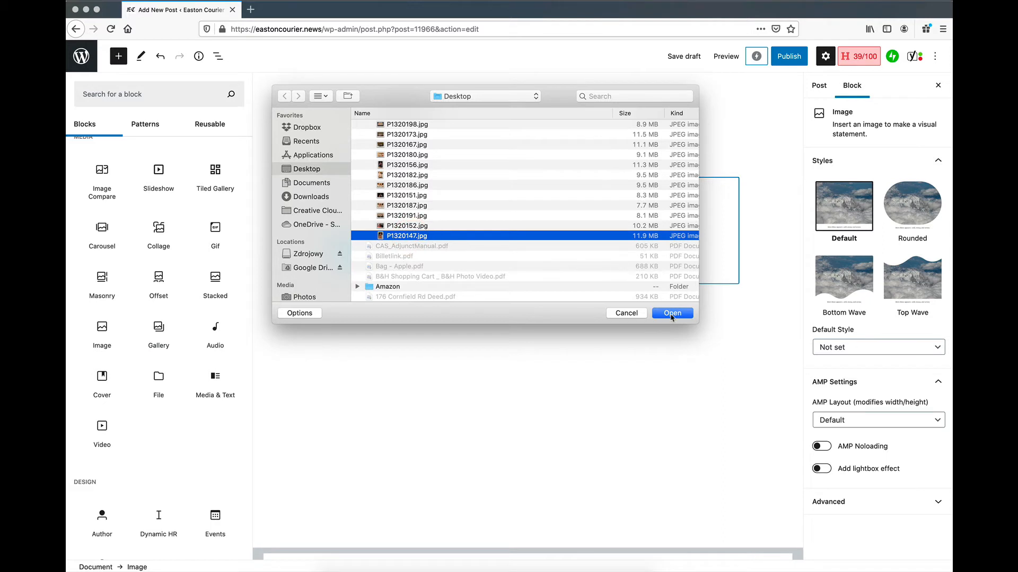
click(671, 315)
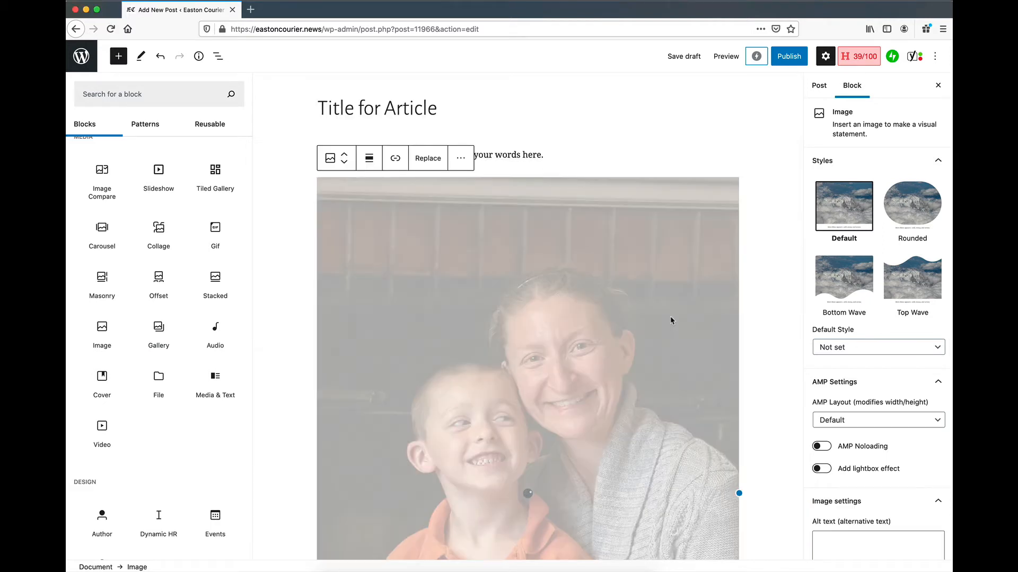
Resize the woman-and-boy photo to a much narrower width, centred between the paragraphs.
scroll(670, 320, down, 5)
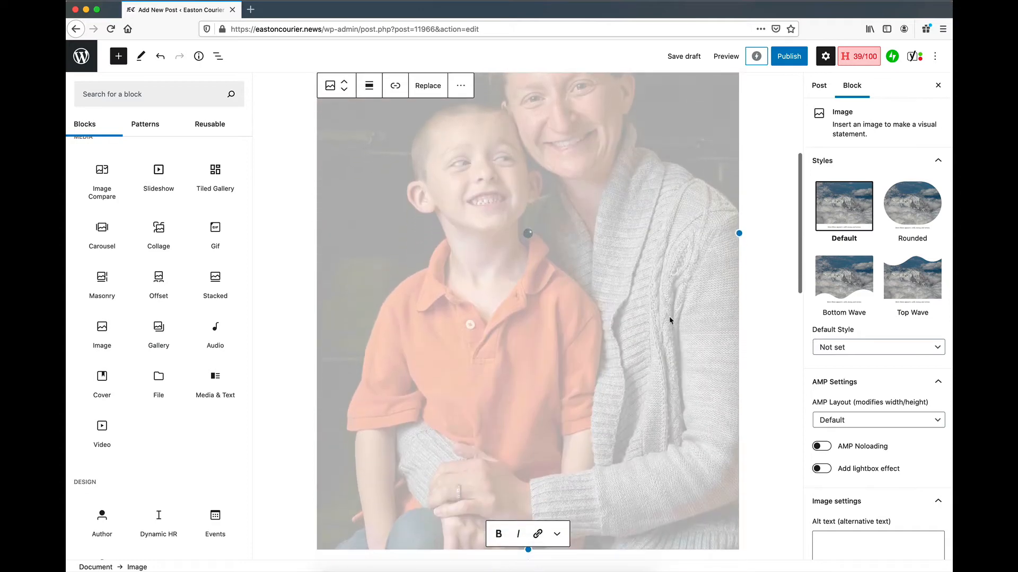
scroll(506, 275, up, 3)
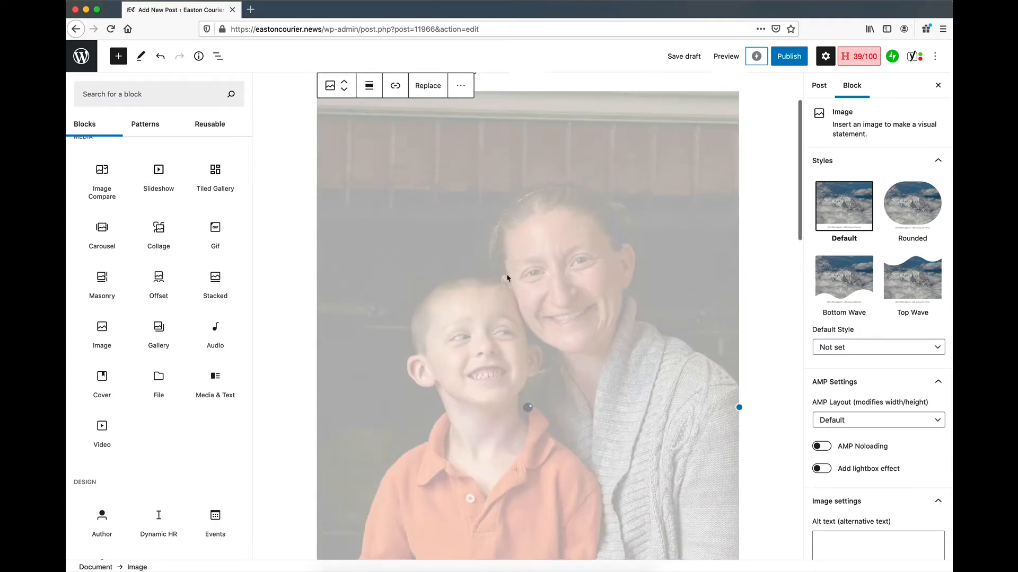
scroll(588, 260, down, 1)
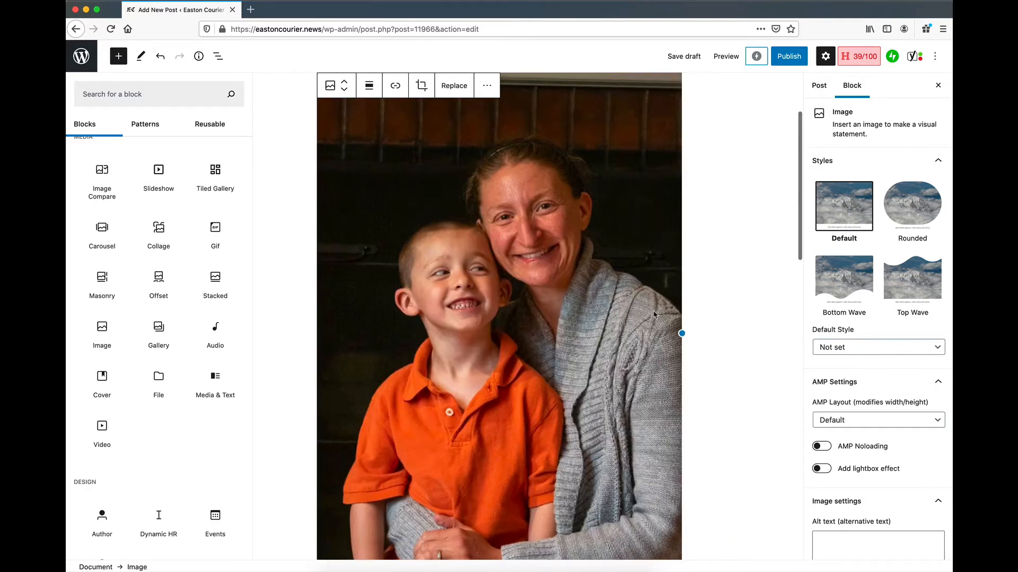
scroll(653, 314, down, 3)
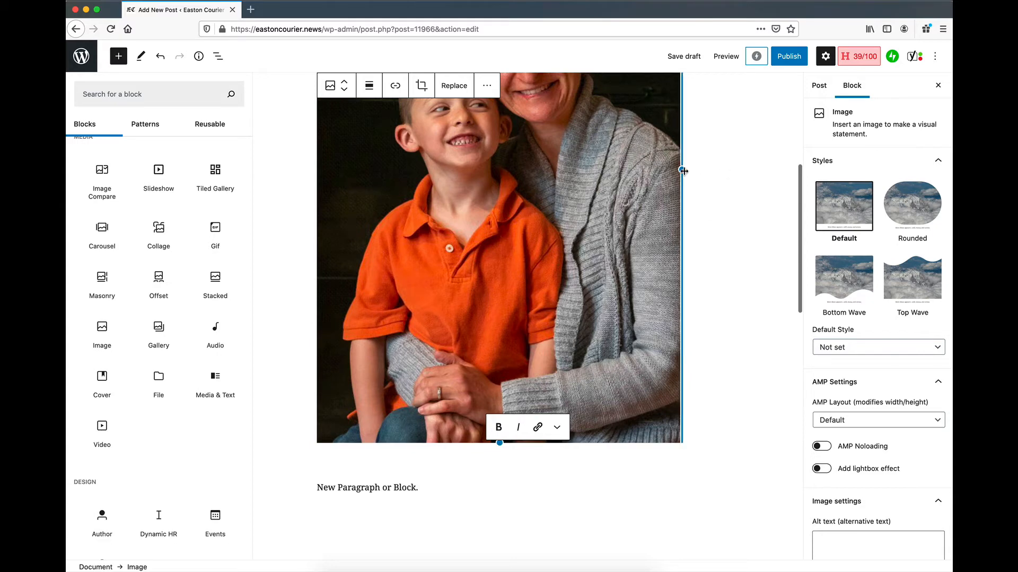
scroll(711, 159, up, 1)
scroll(711, 159, up, 3)
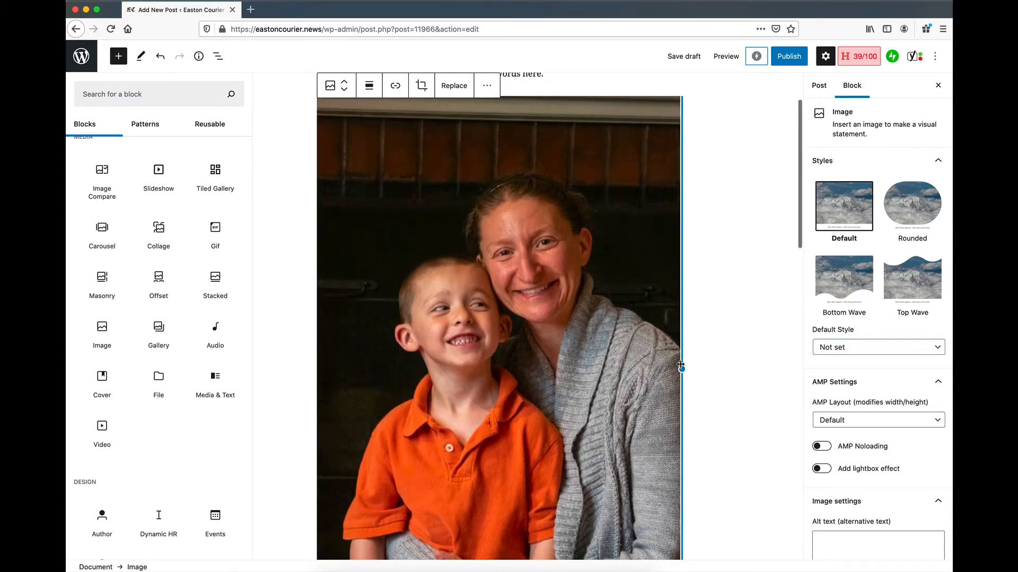
drag(679, 367, 487, 344)
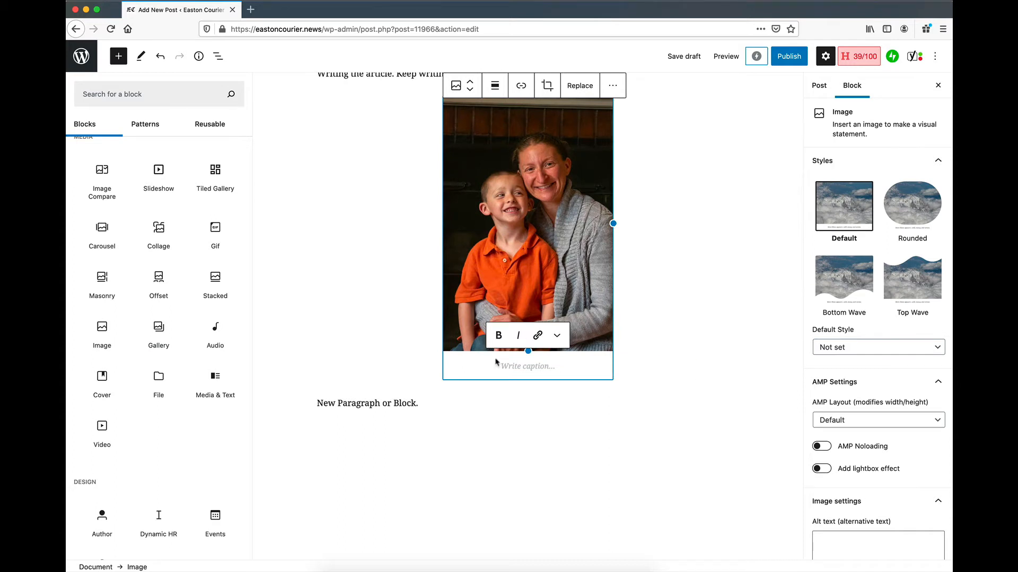
Caption the photo "My Son's Preschool Graduation" and deselect it.
click(532, 363)
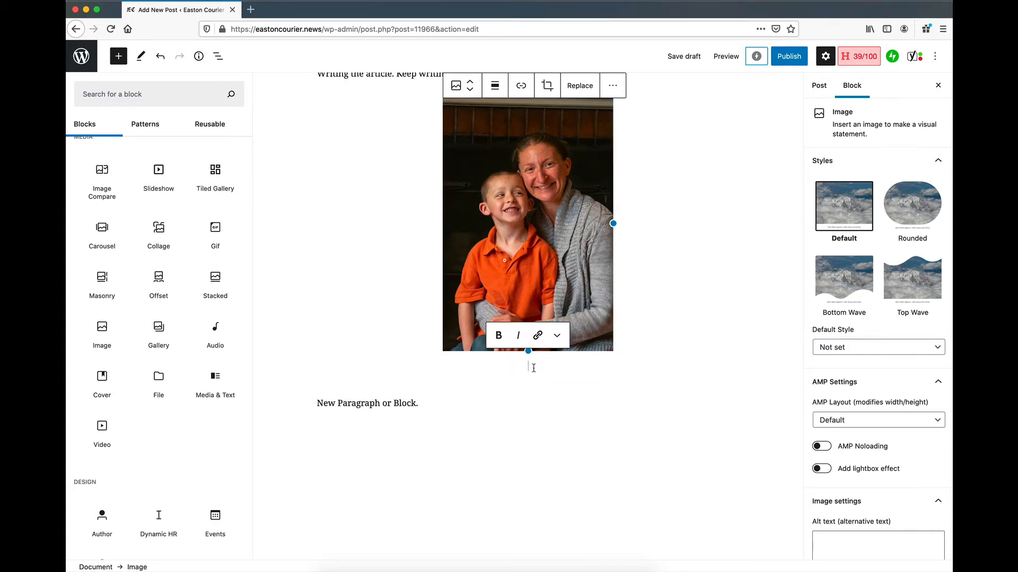
text(Gr)
key(BackSpace)
key(BackSpace)
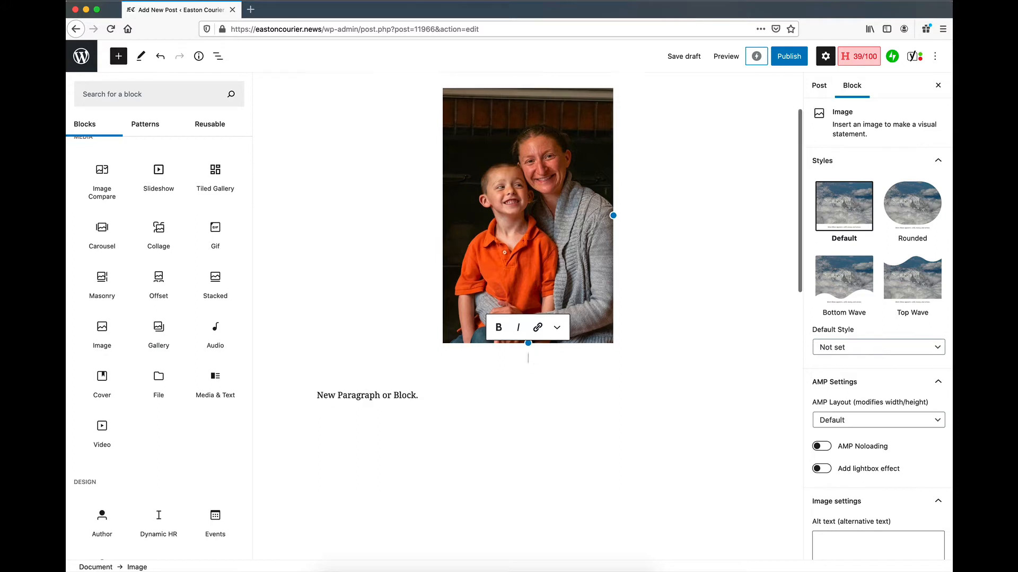
text(My)
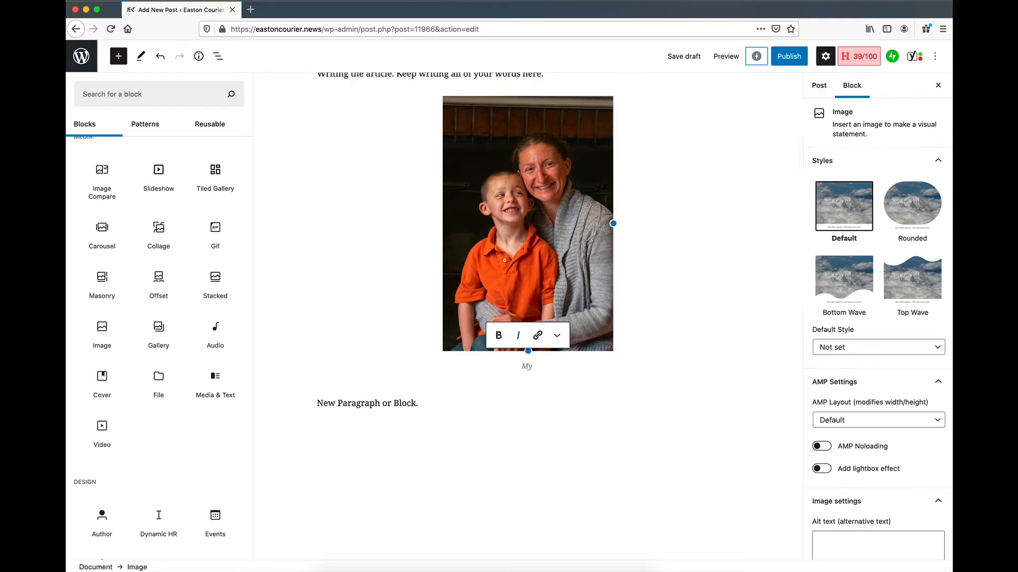
text( Son's Preschool Graduation)
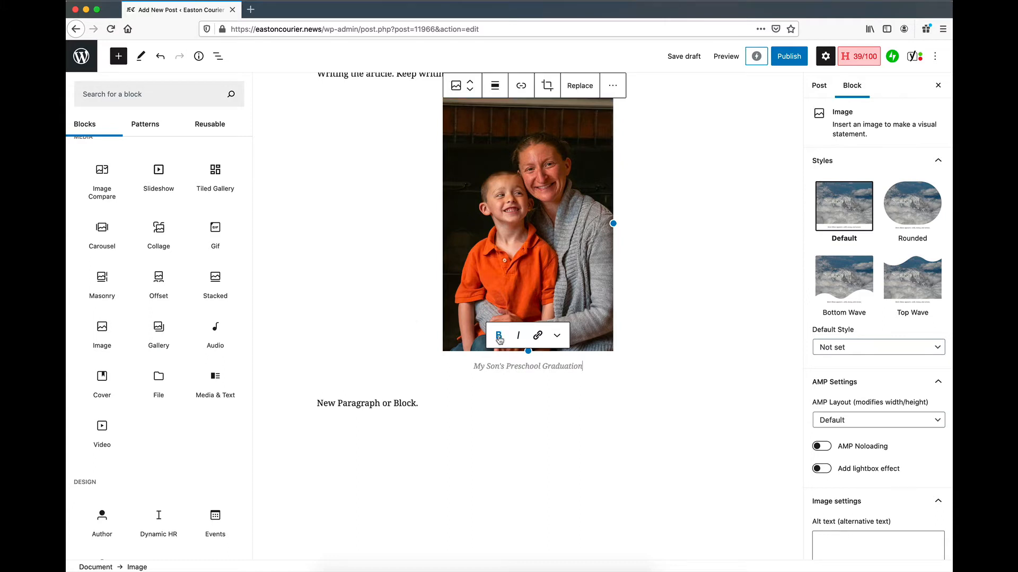
click(538, 335)
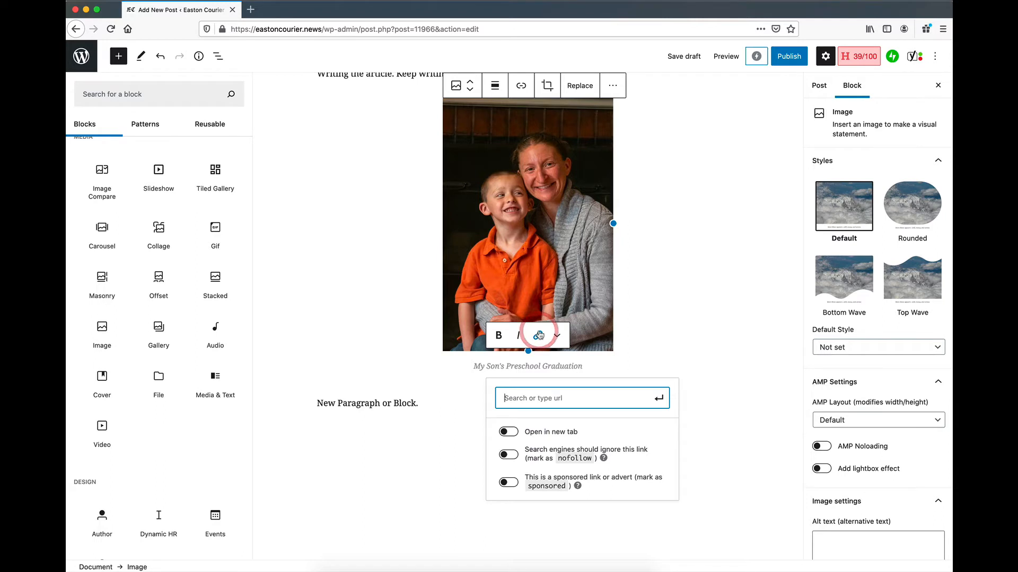
click(418, 311)
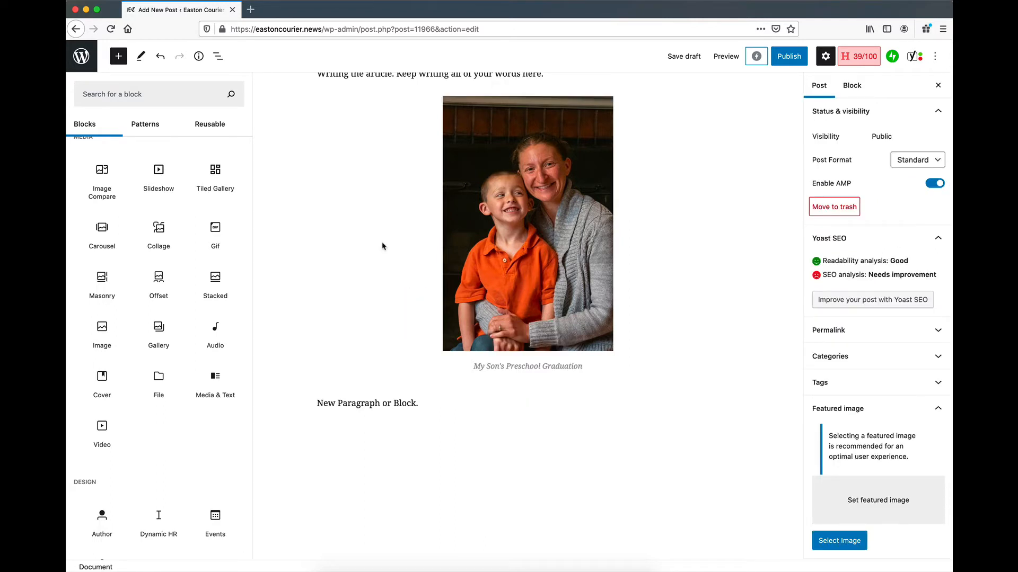
scroll(382, 246, up, 3)
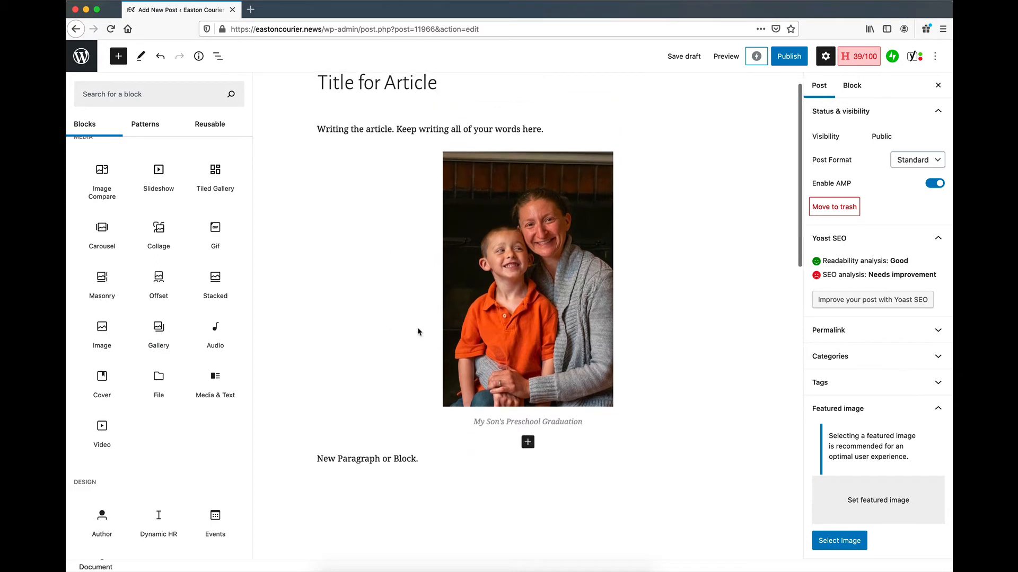
click(479, 309)
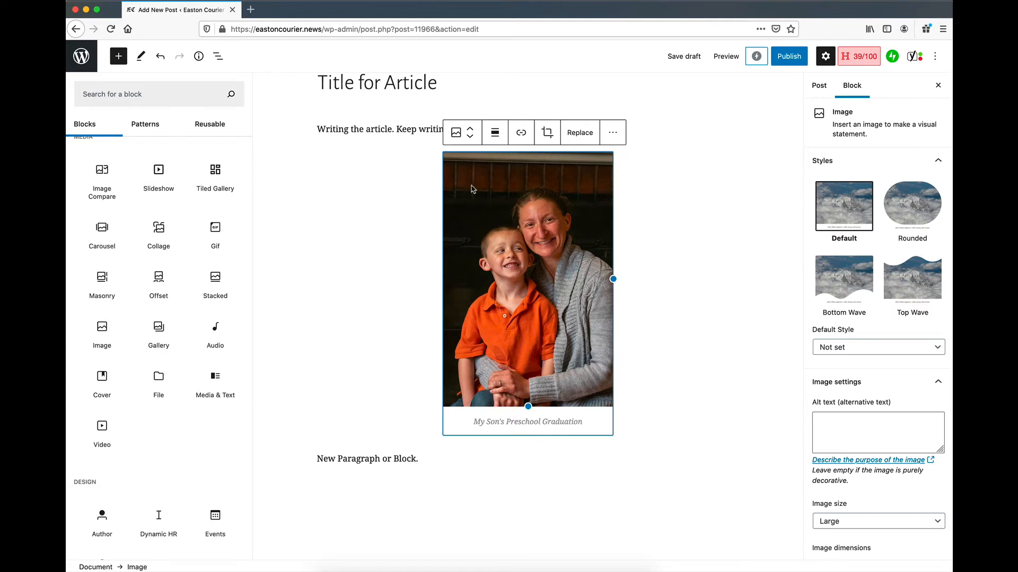
click(471, 132)
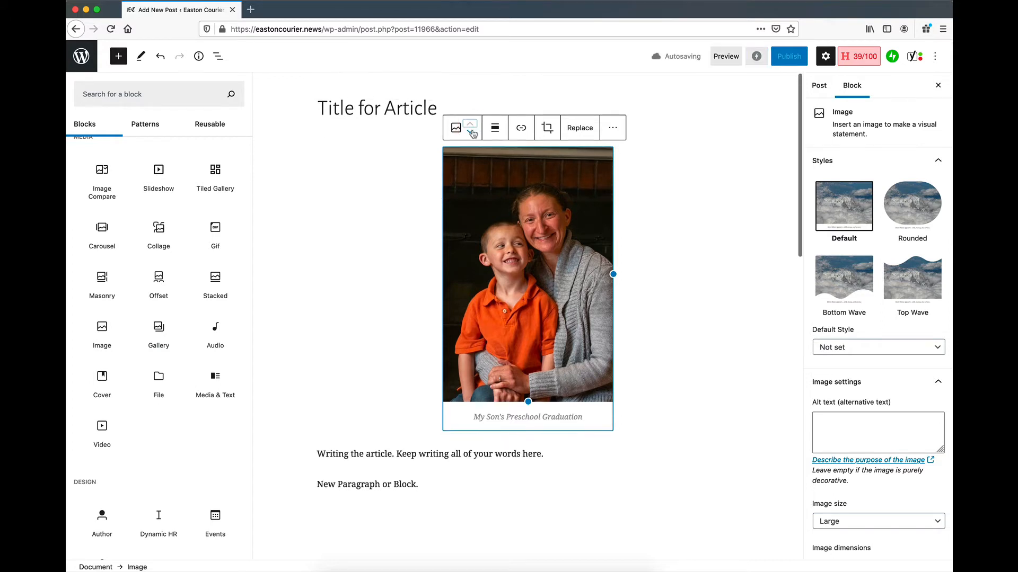
click(471, 133)
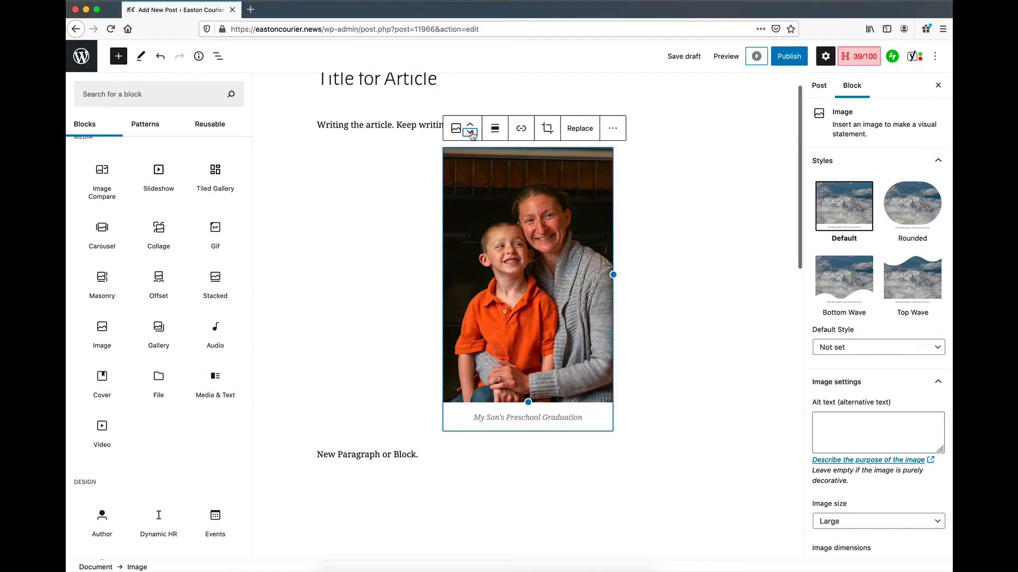
click(472, 133)
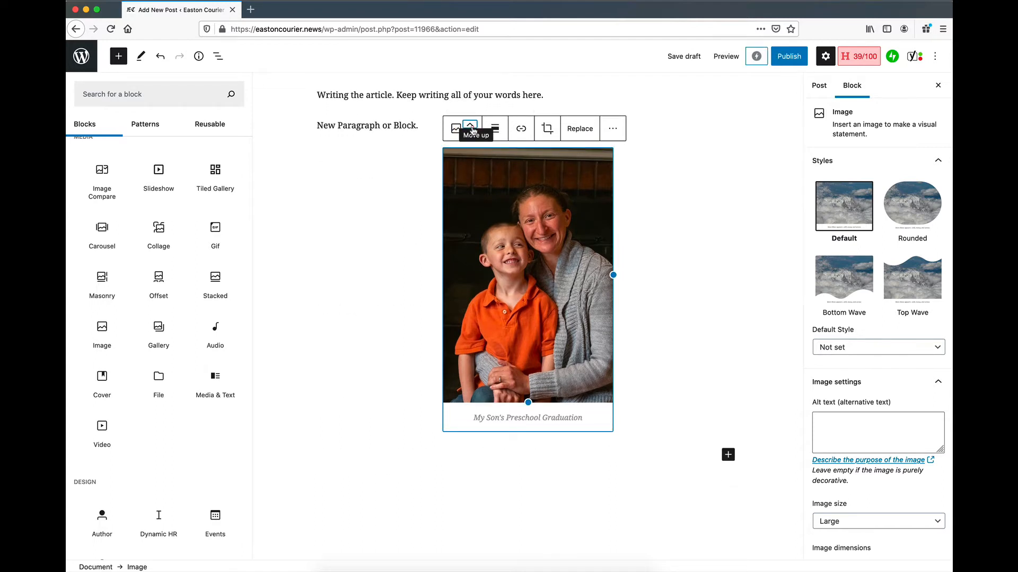
click(470, 127)
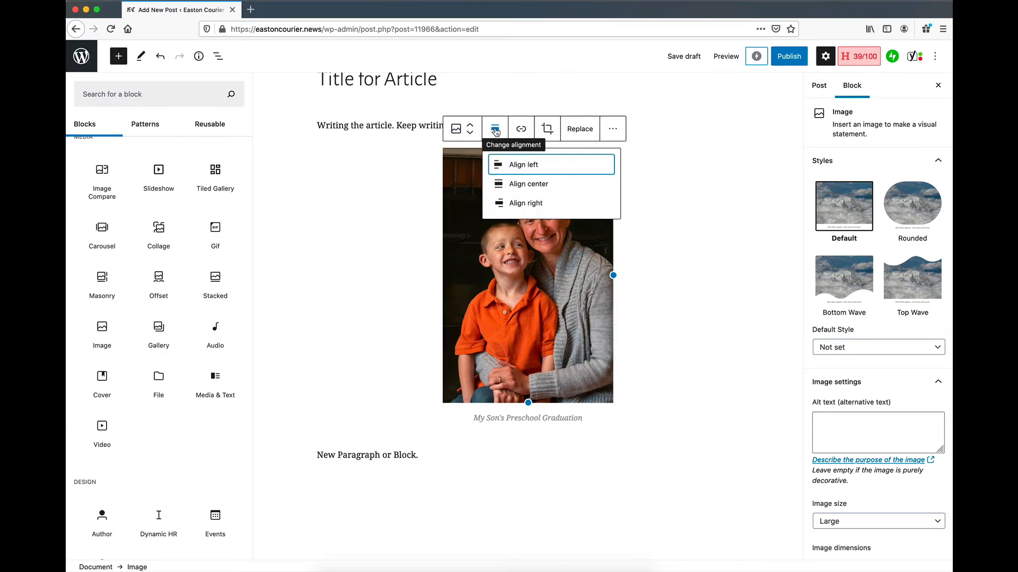
click(522, 130)
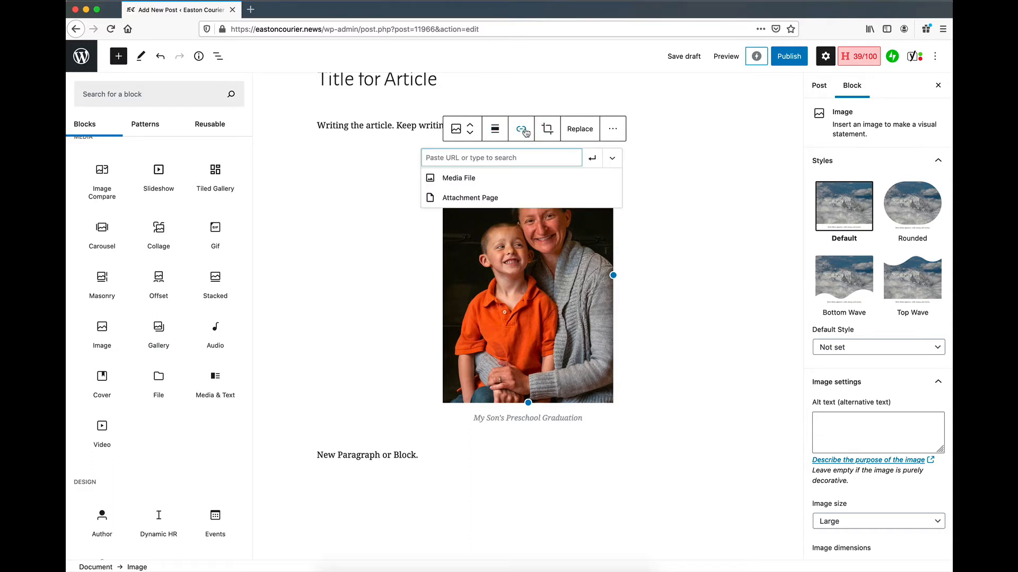
click(522, 133)
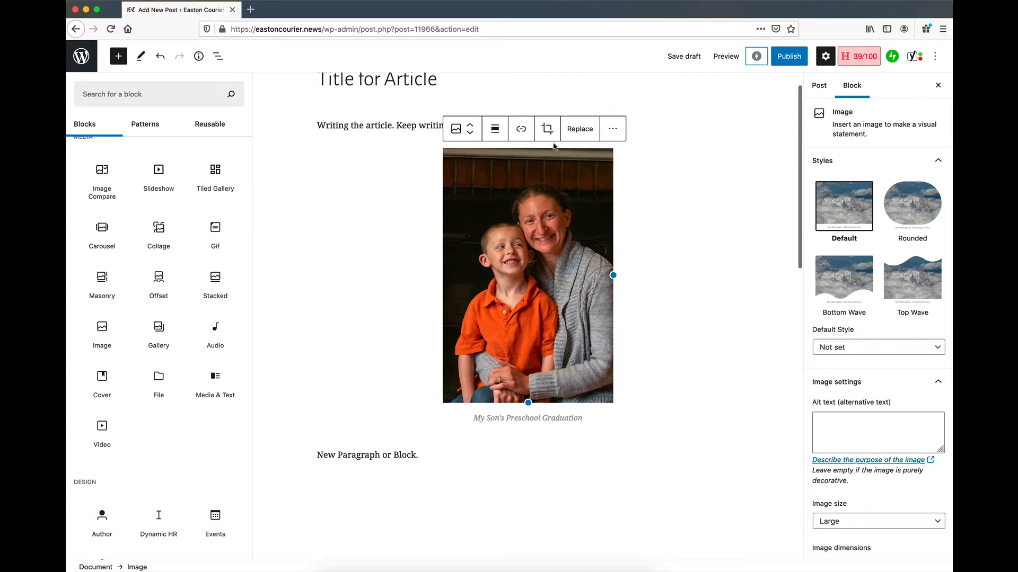
click(548, 134)
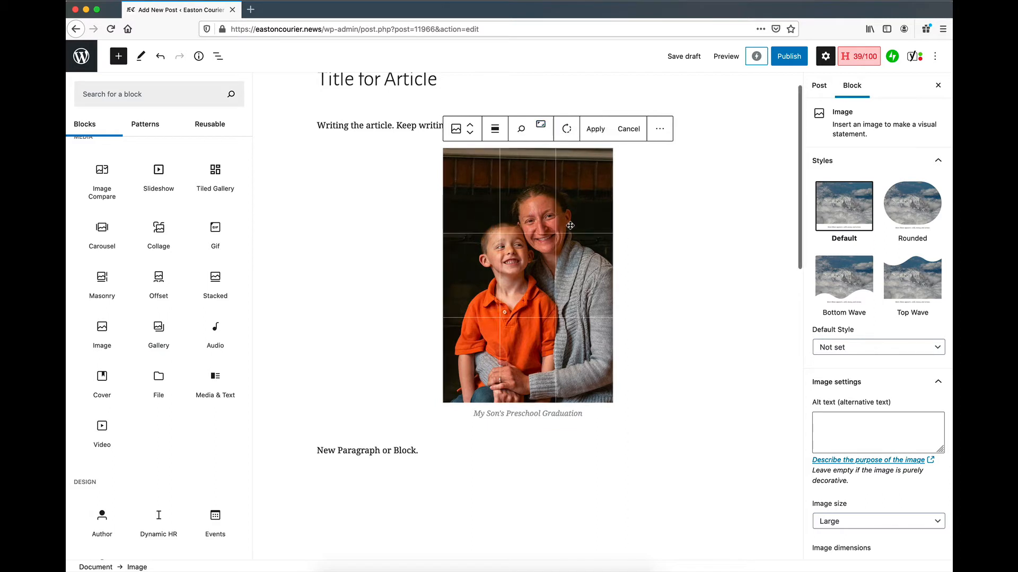
click(567, 130)
click(567, 131)
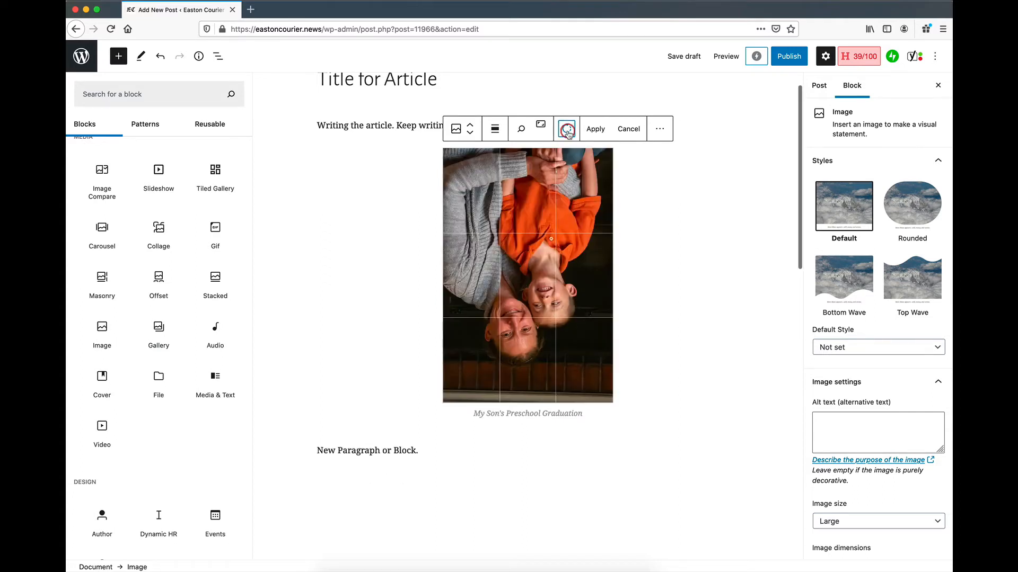
click(567, 130)
click(567, 130)
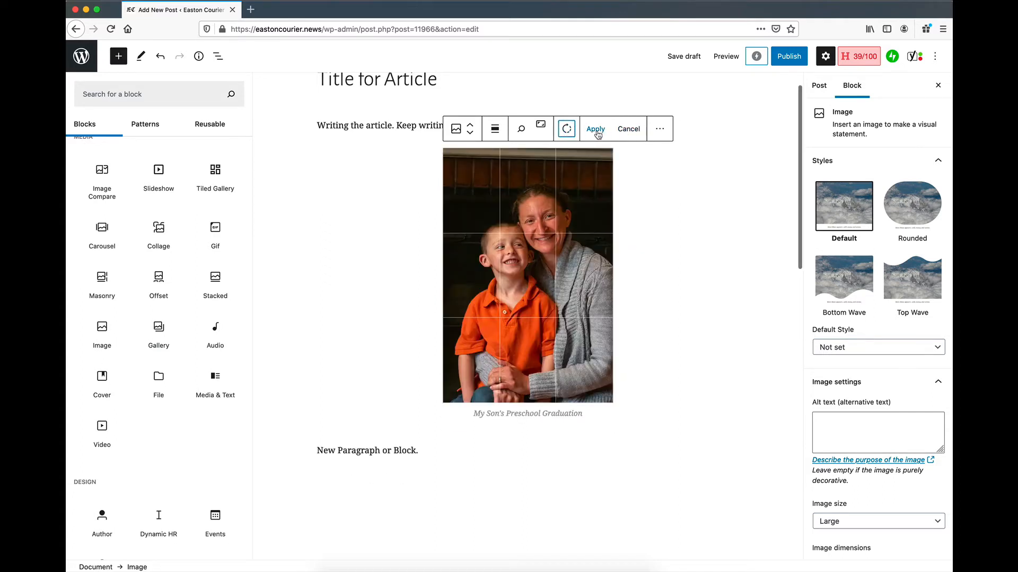
click(596, 131)
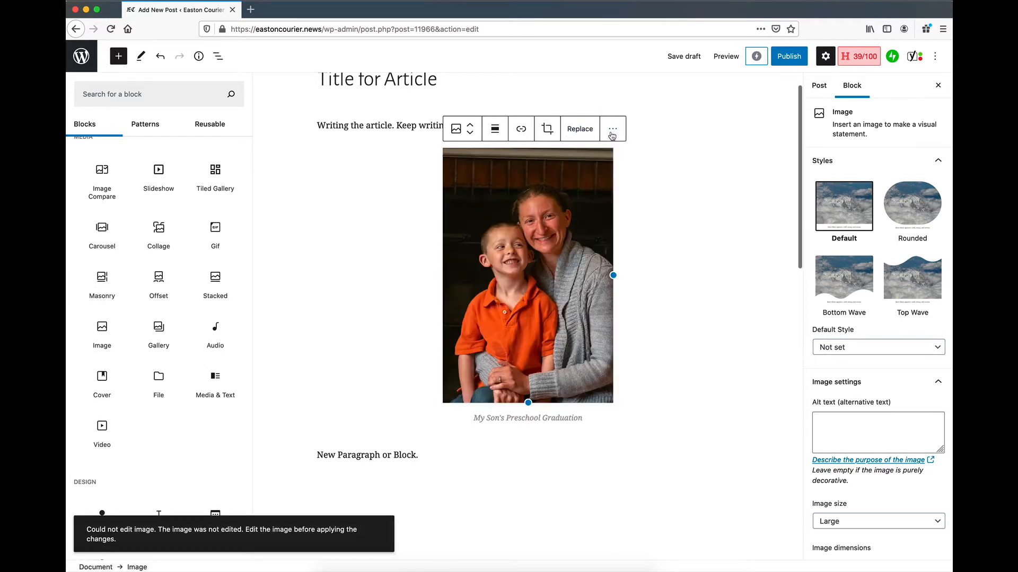
click(613, 129)
click(595, 106)
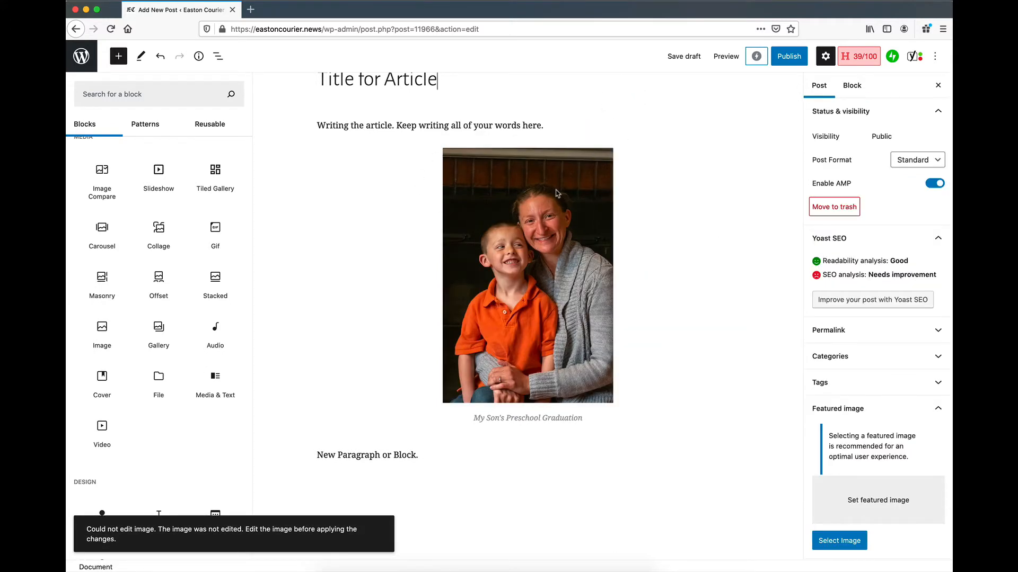
click(509, 175)
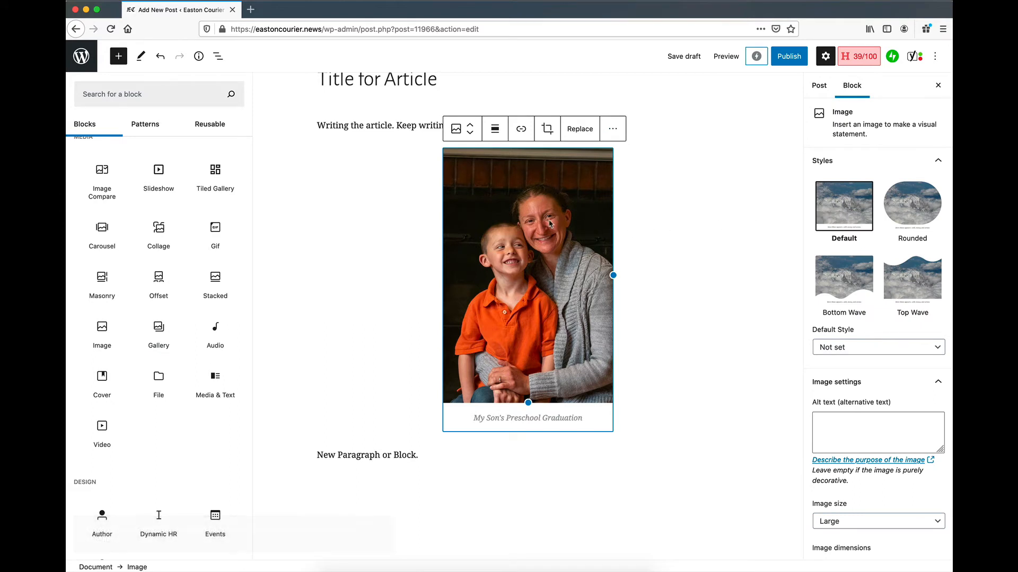
click(906, 207)
click(852, 274)
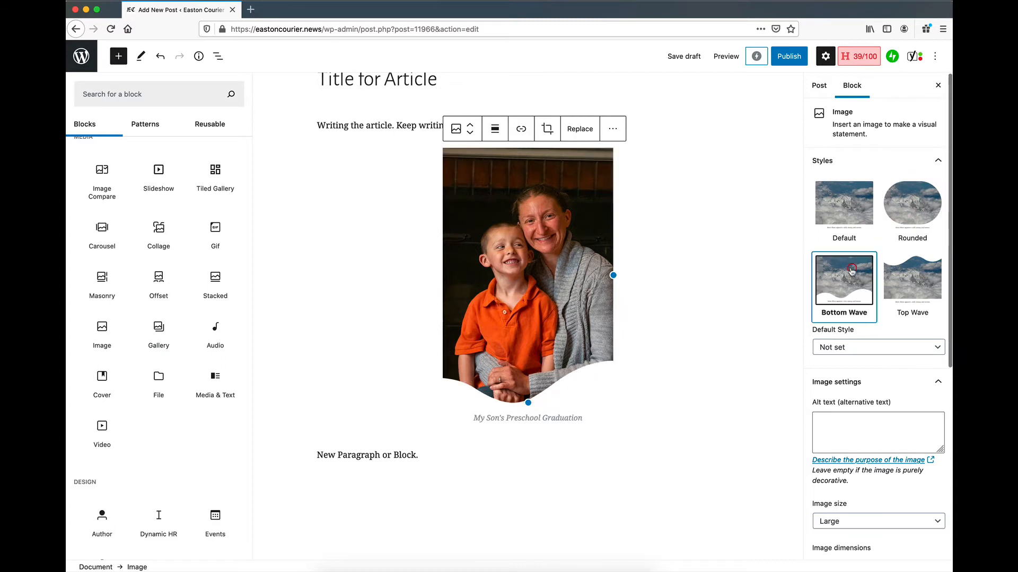
click(908, 287)
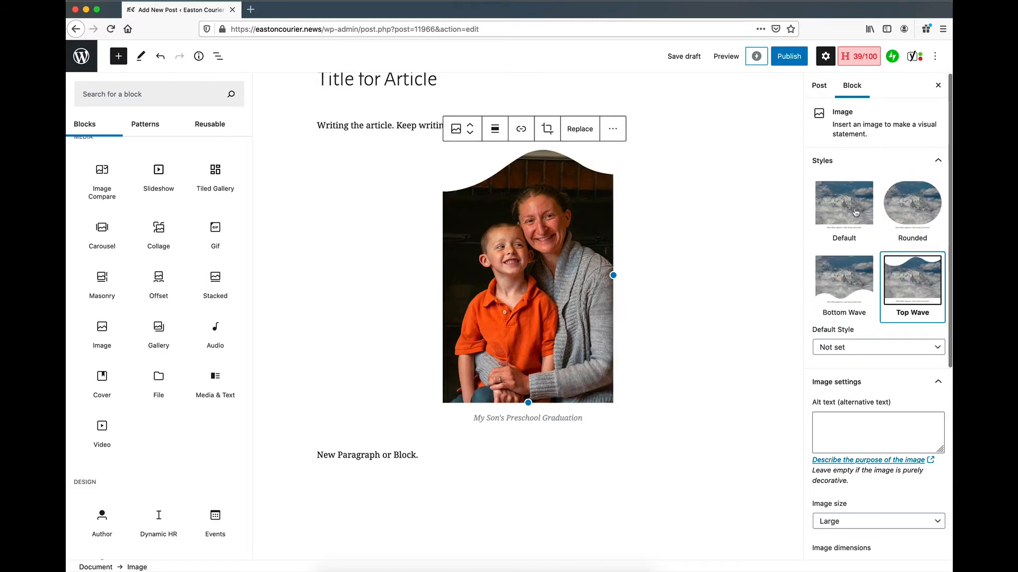
click(857, 239)
scroll(858, 242, down, 1)
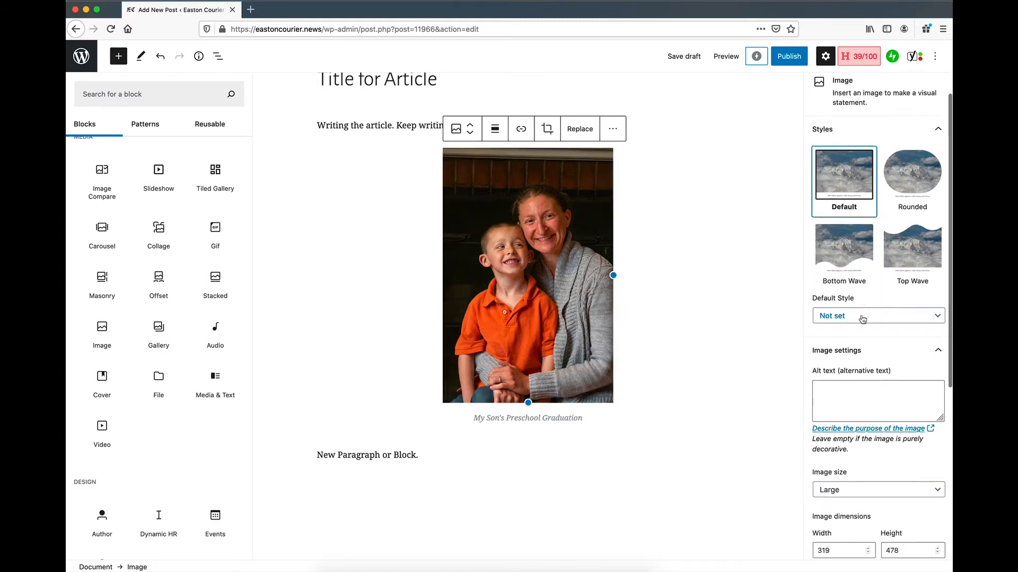
click(872, 316)
click(867, 298)
scroll(857, 252, up, 1)
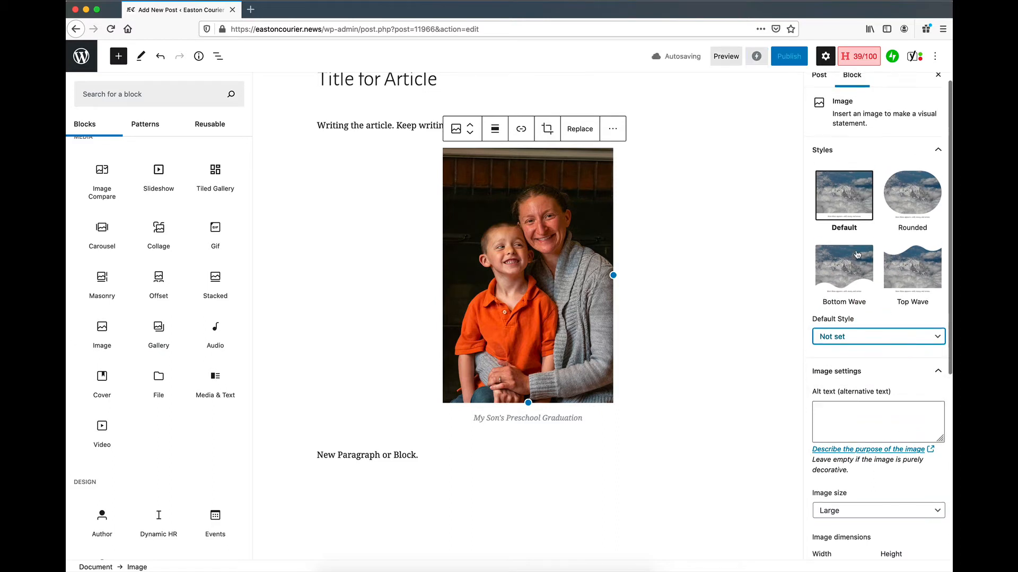
scroll(857, 255, down, 3)
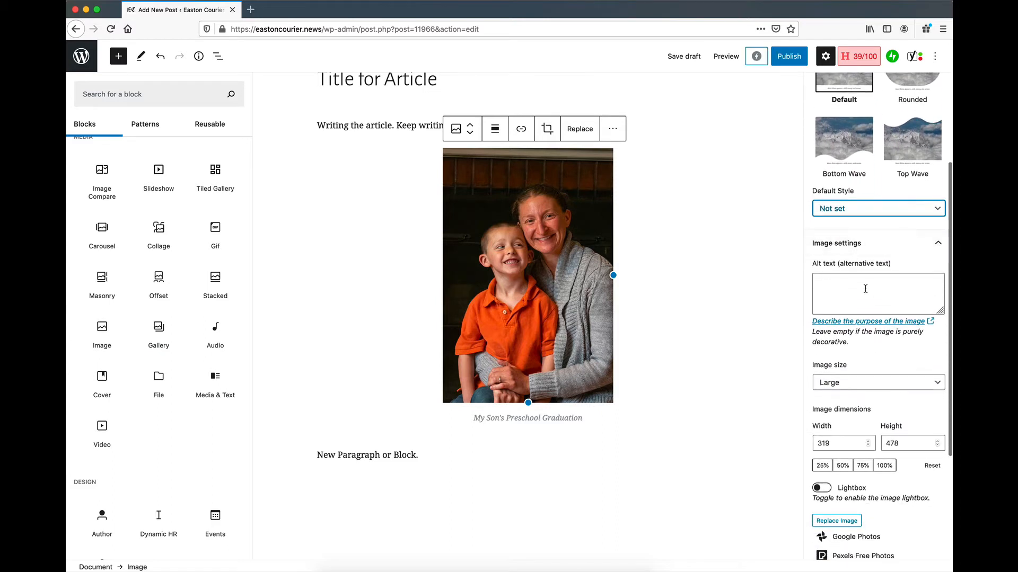
scroll(884, 280, down, 3)
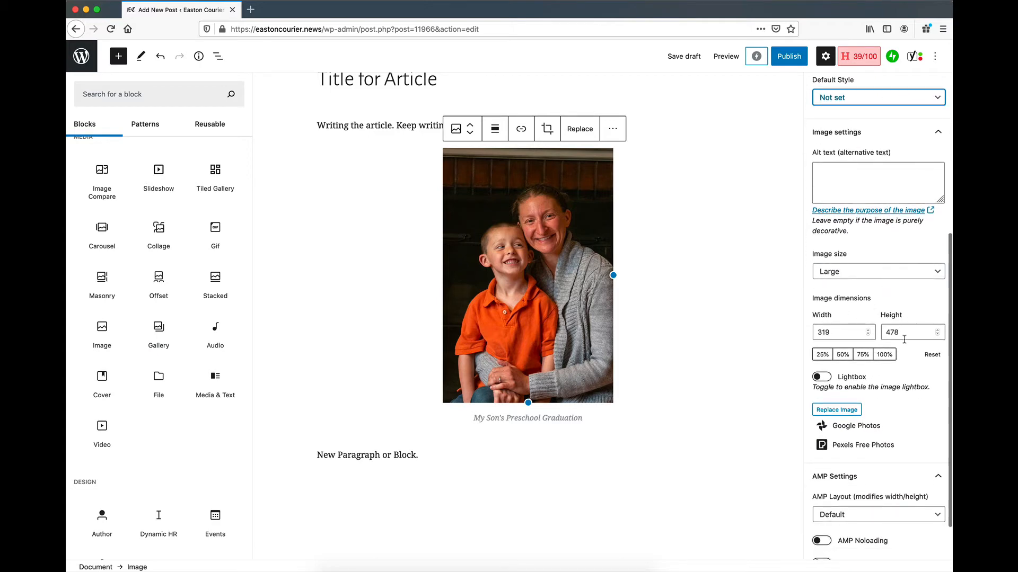
scroll(787, 309, down, 2)
scroll(780, 340, up, 3)
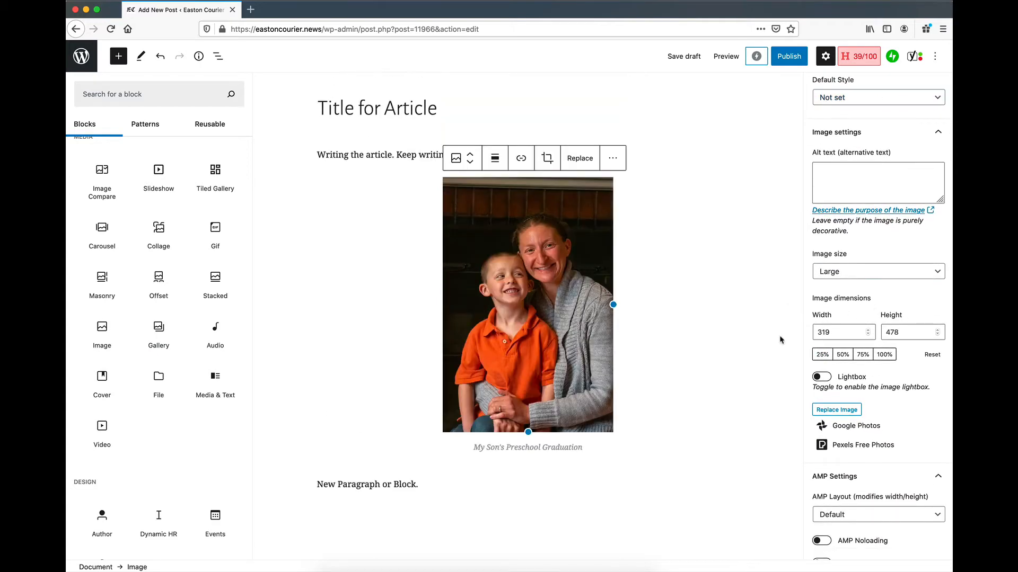
Enable Lightbox on the photo and preview the post in a new tab.
click(823, 378)
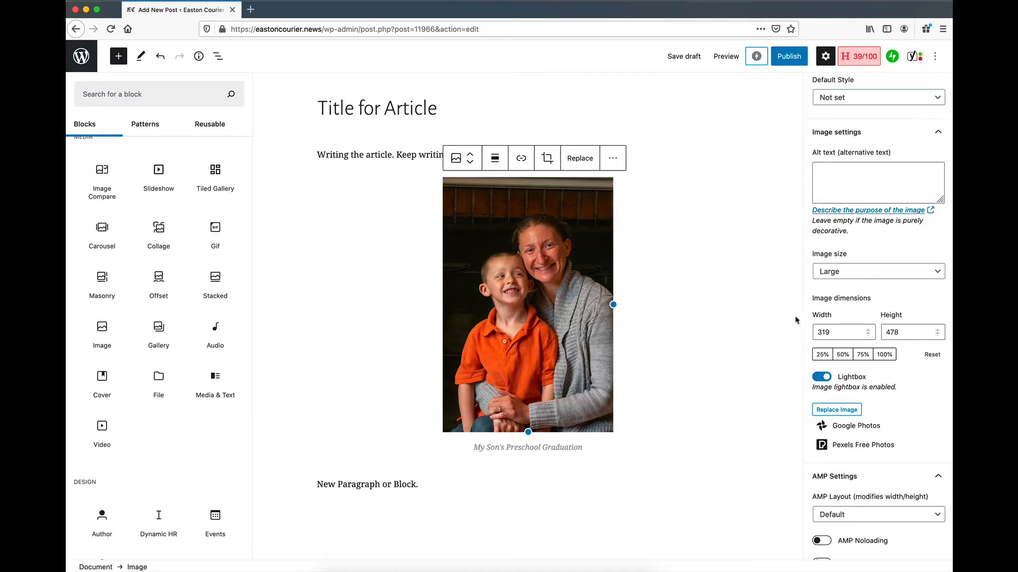
click(724, 57)
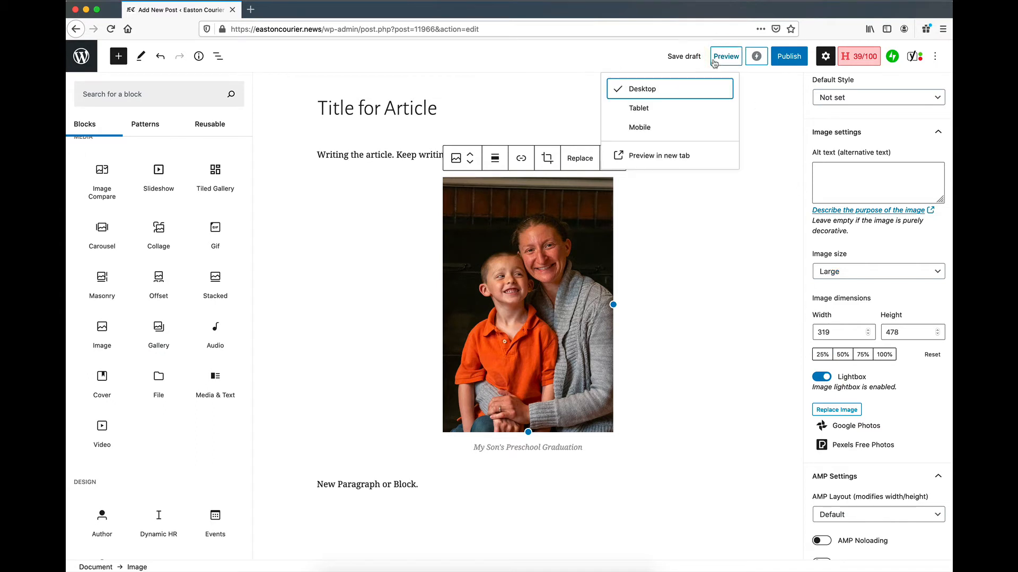
click(644, 155)
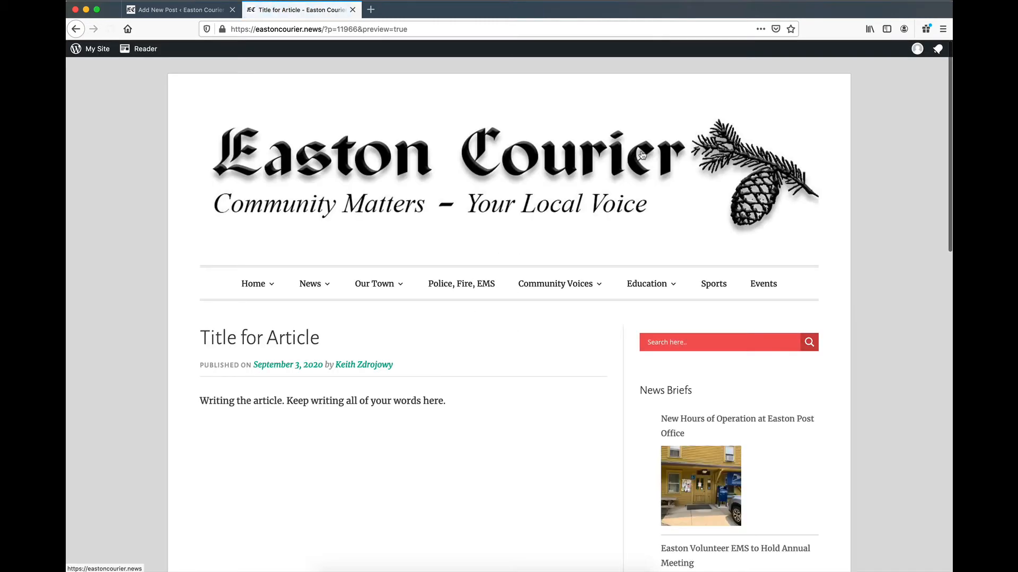
Check the photo's enlarged view in the preview, close it, and return to the editor.
scroll(598, 221, down, 1)
scroll(599, 222, down, 5)
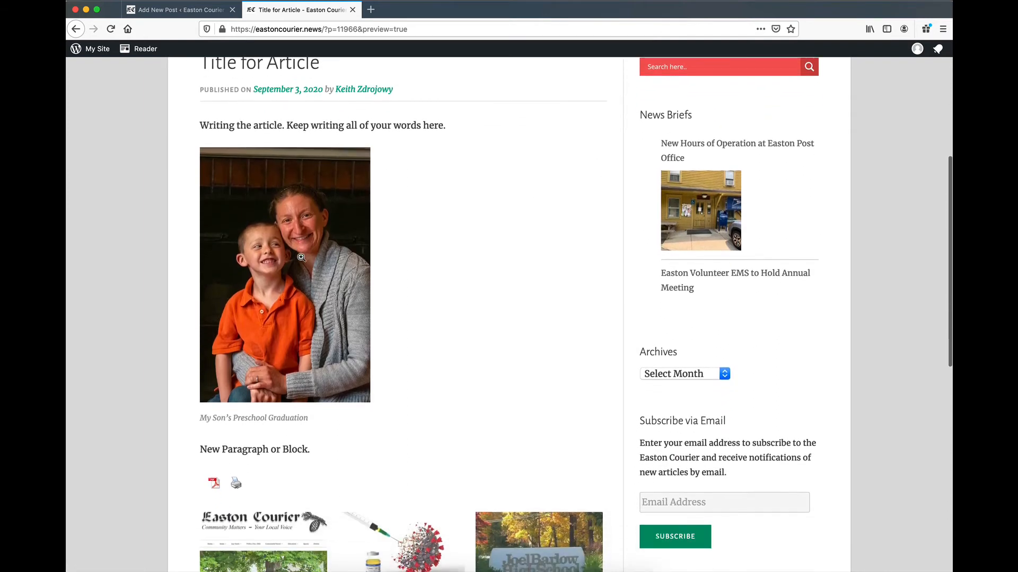
click(301, 260)
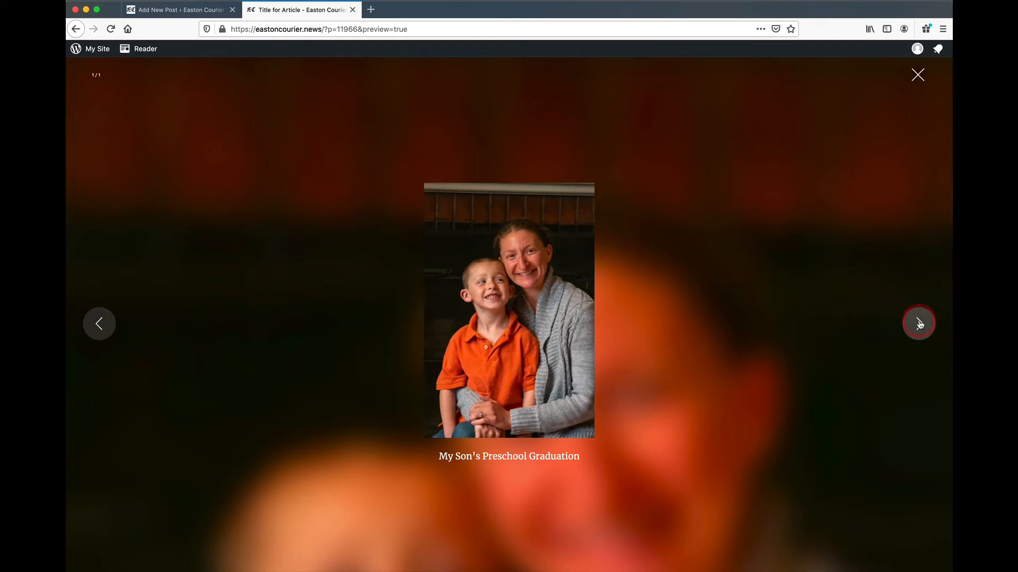
click(917, 75)
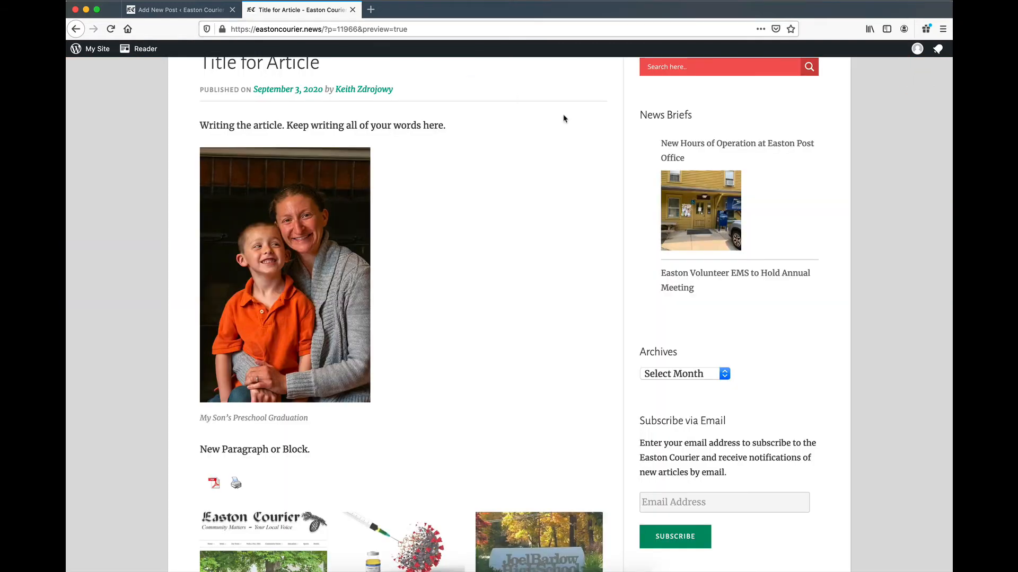
click(179, 11)
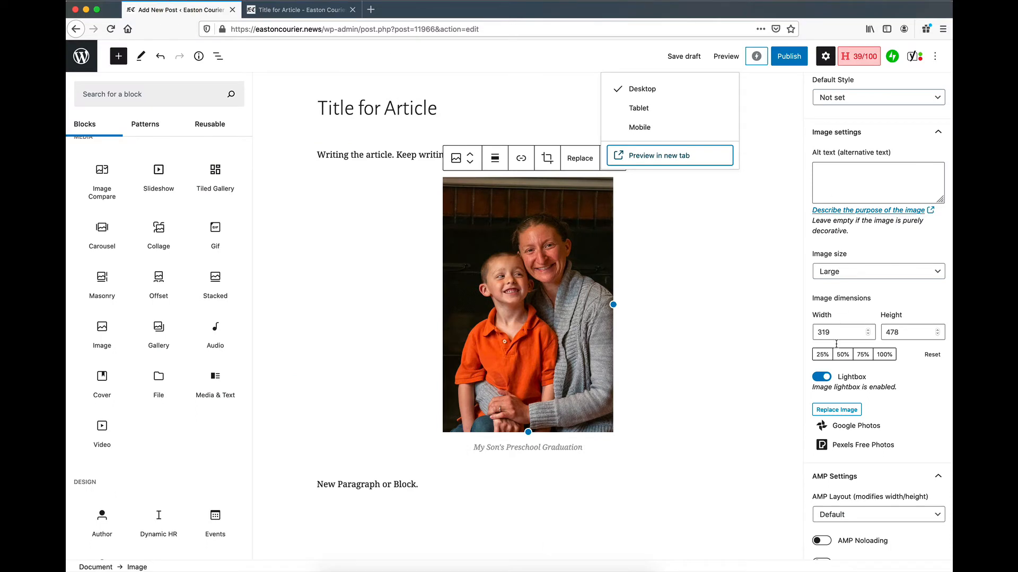
Switch off Lightbox for the photo in the block settings sidebar.
click(820, 378)
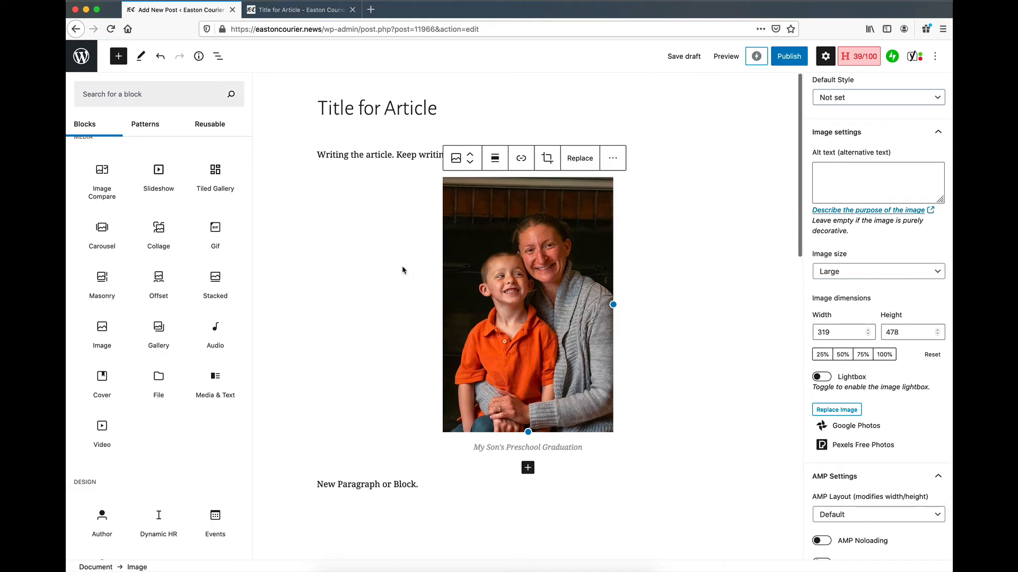
scroll(150, 249, up, 10)
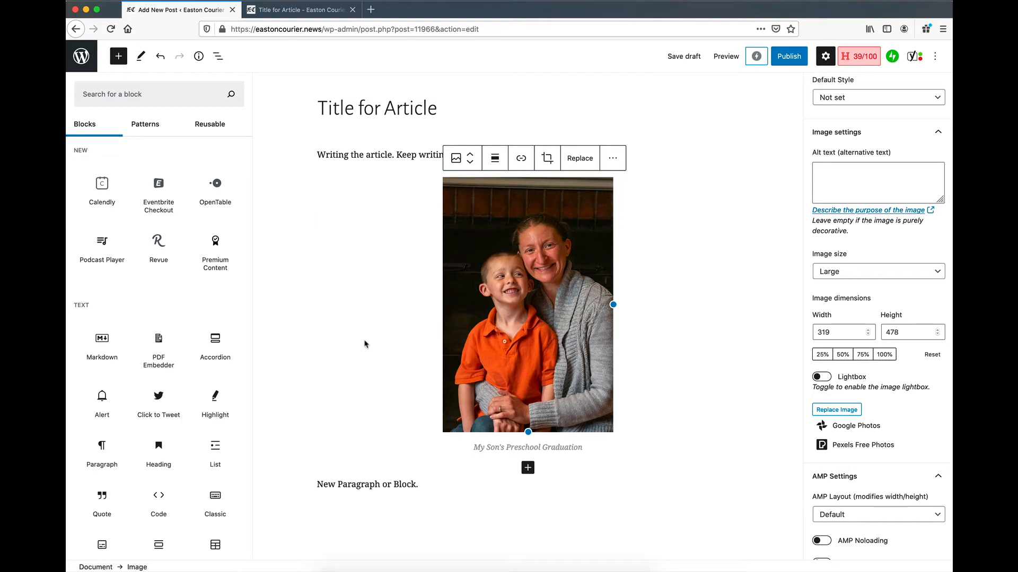
Insert a PDF Embedder block below the caption, closing the media picker without choosing a PDF.
click(160, 343)
scroll(354, 330, down, 2)
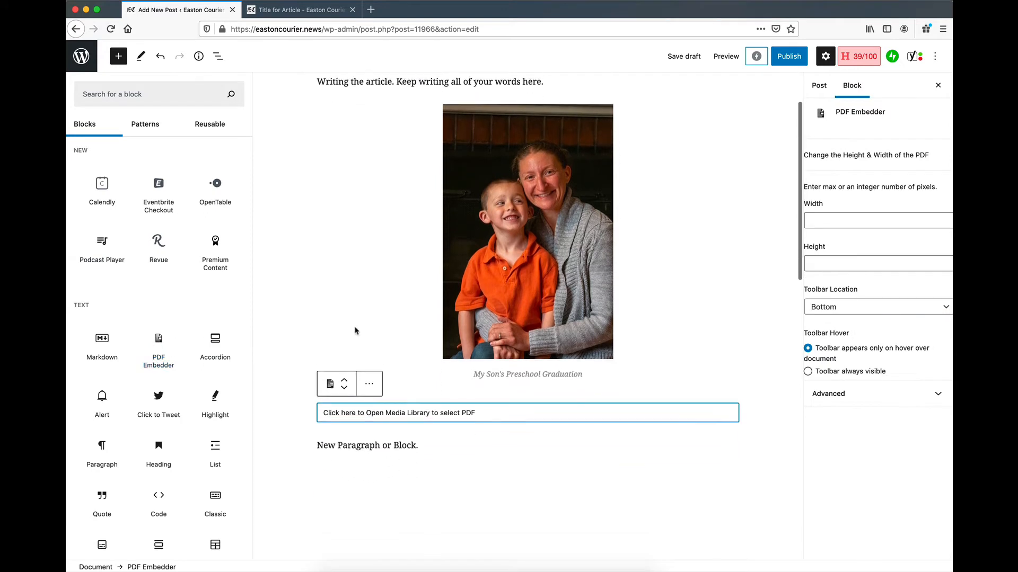
click(365, 405)
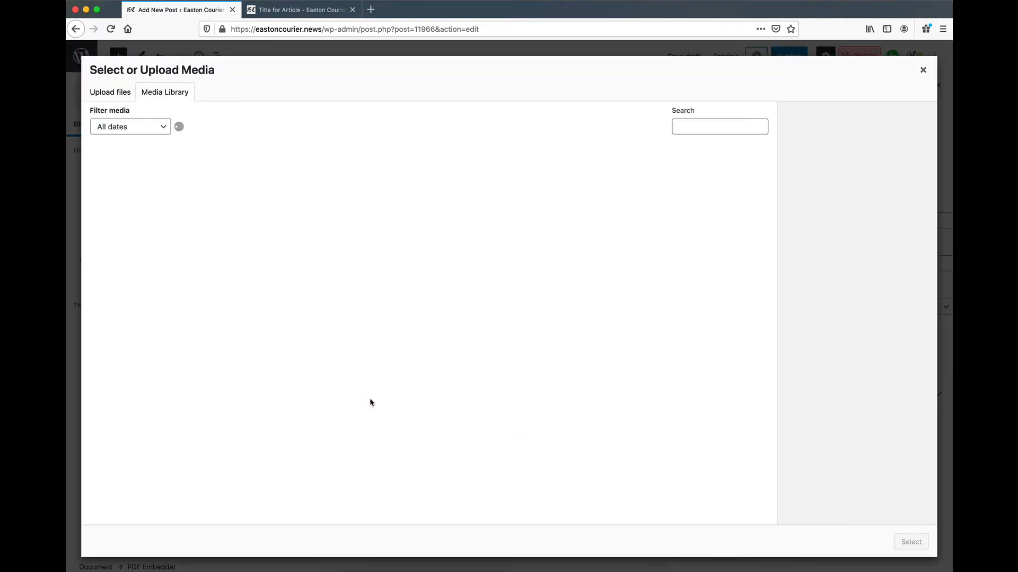
click(110, 94)
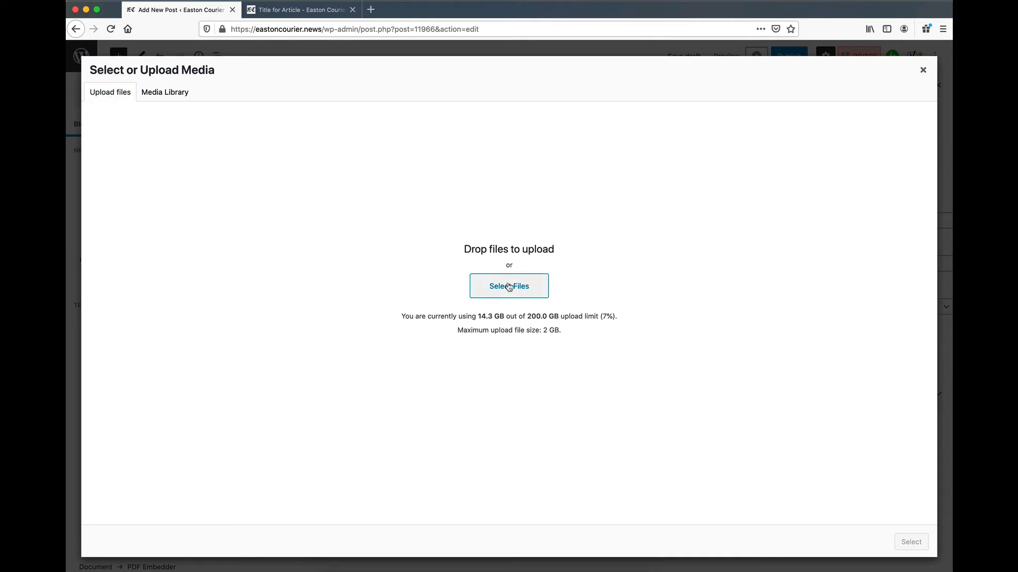
click(923, 70)
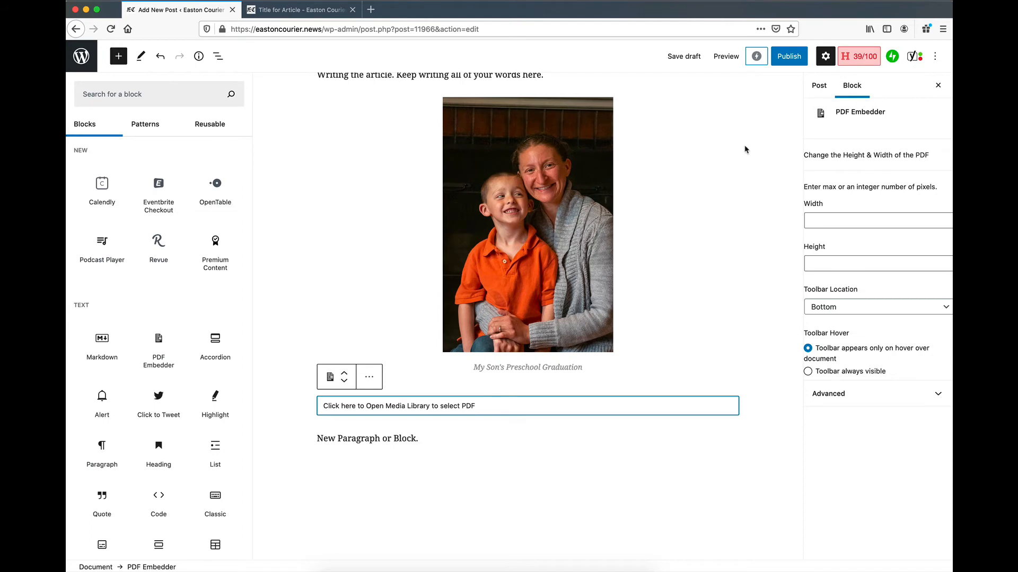
scroll(731, 199, up, 2)
click(539, 147)
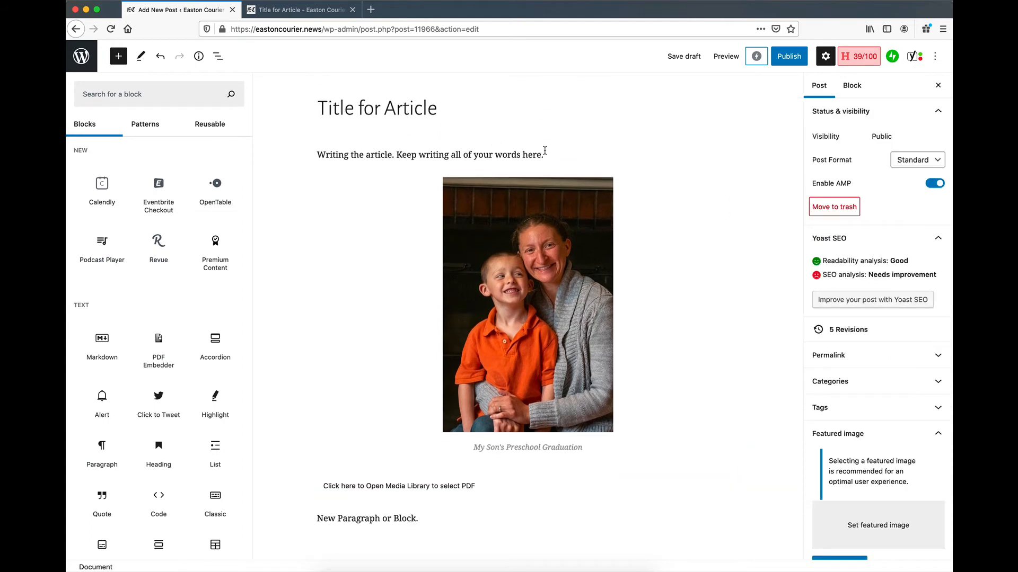
Remove the photo block from the post via its More options menu.
click(579, 195)
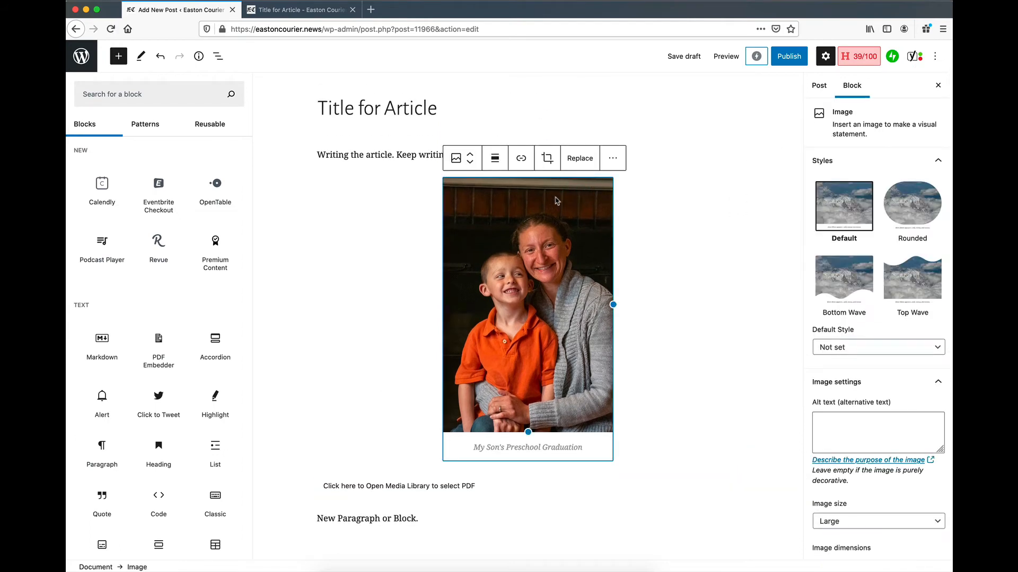
click(617, 159)
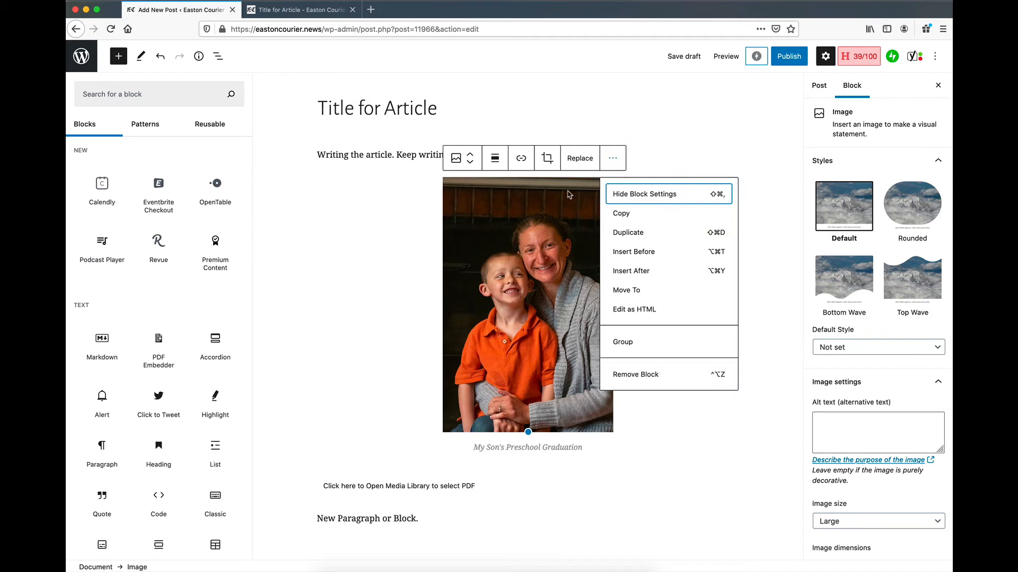
click(532, 239)
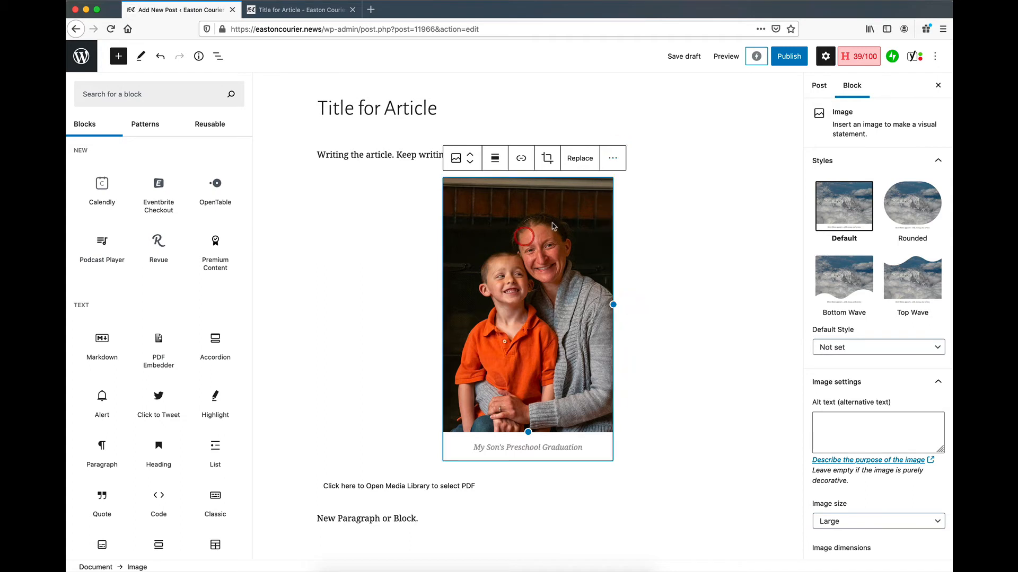
click(618, 160)
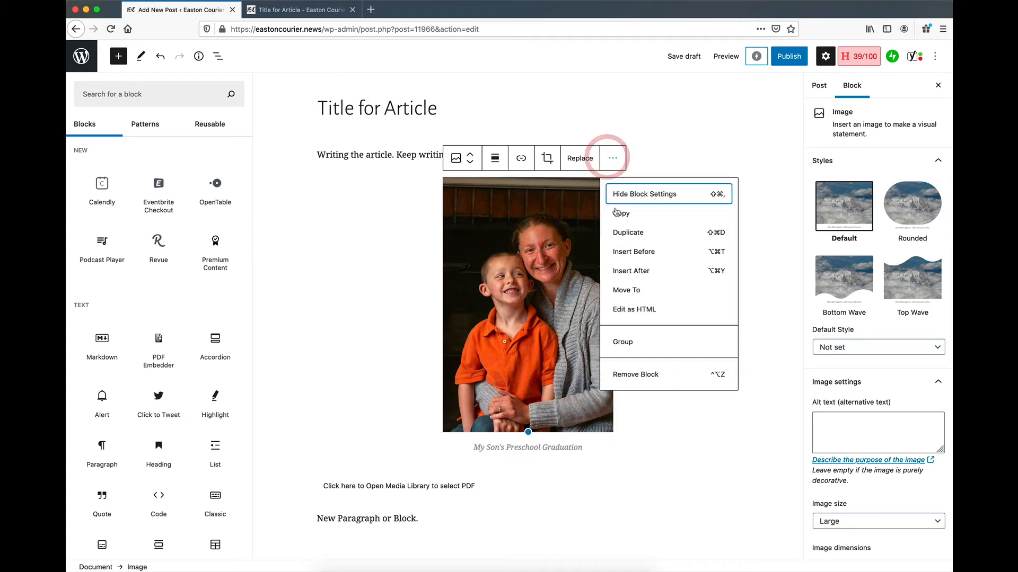
click(622, 374)
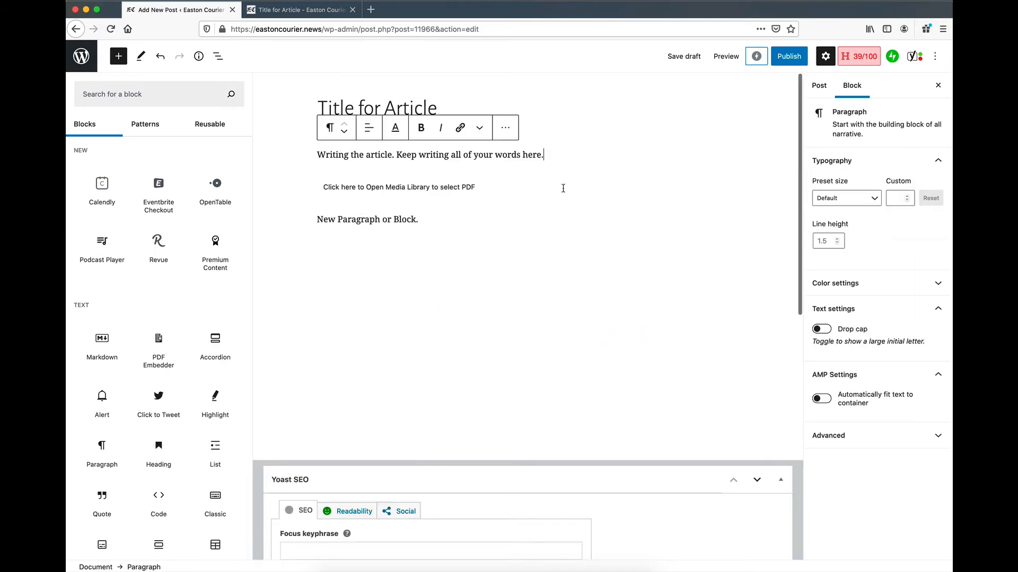
Remove the empty PDF Embedder block as well.
click(491, 188)
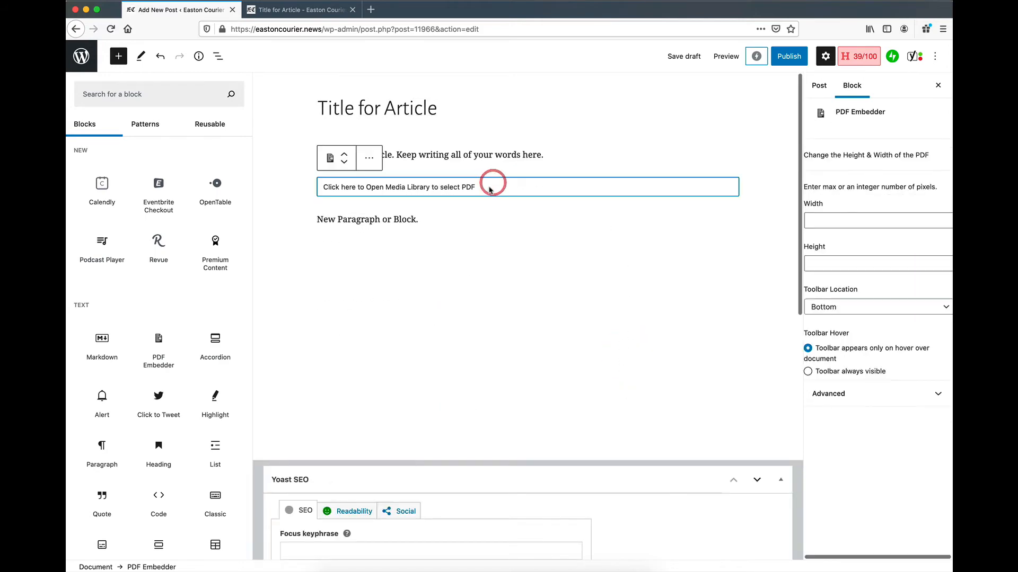
click(370, 160)
click(406, 374)
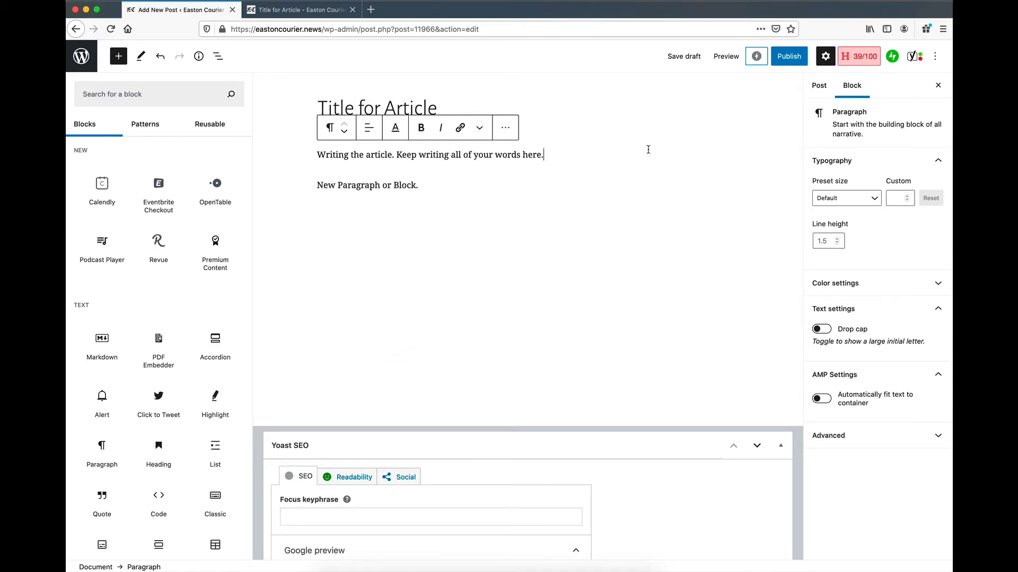
click(648, 128)
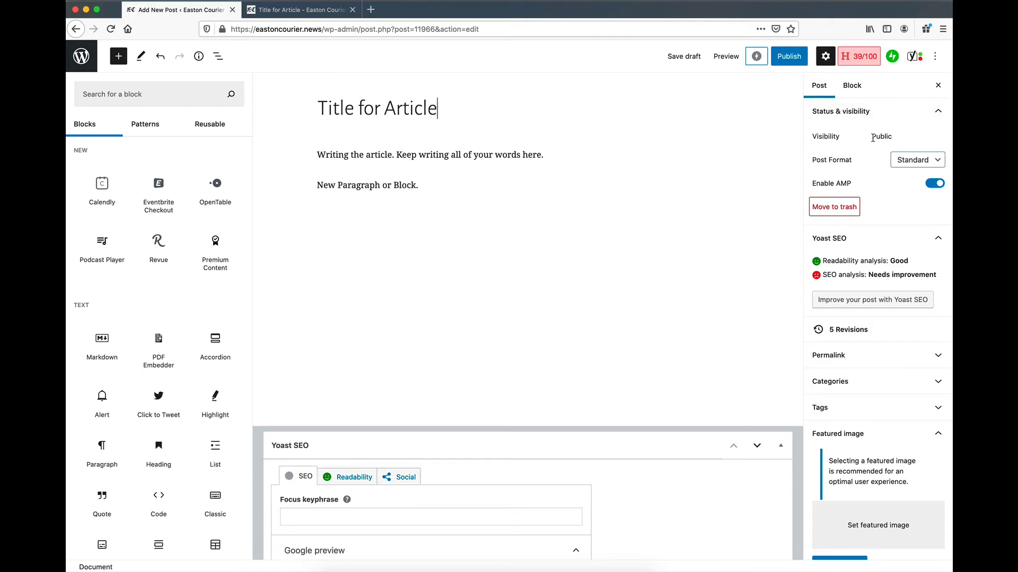
Hide and re-show the Settings sidebar to bring back the post settings.
click(823, 60)
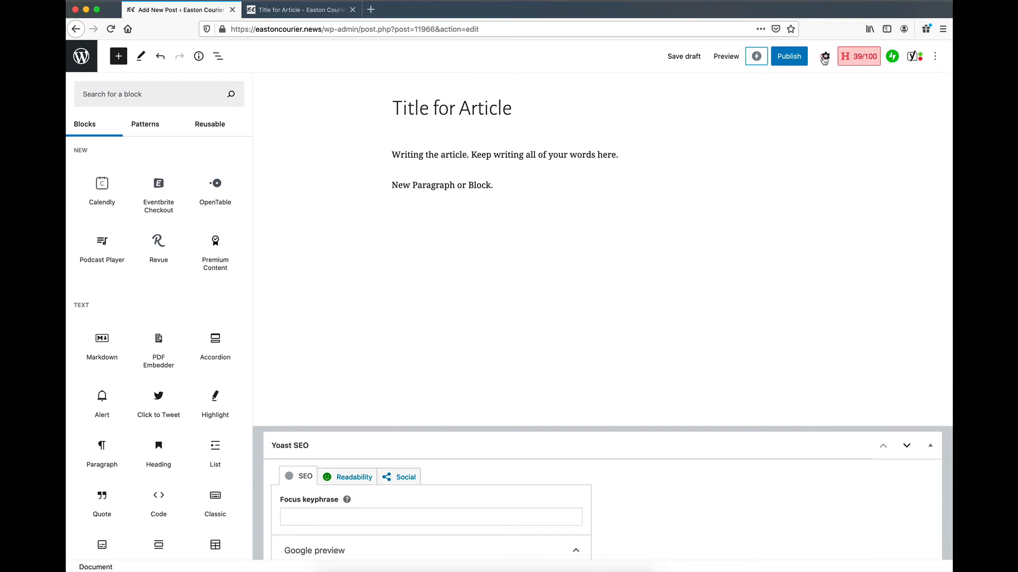
click(826, 61)
click(826, 60)
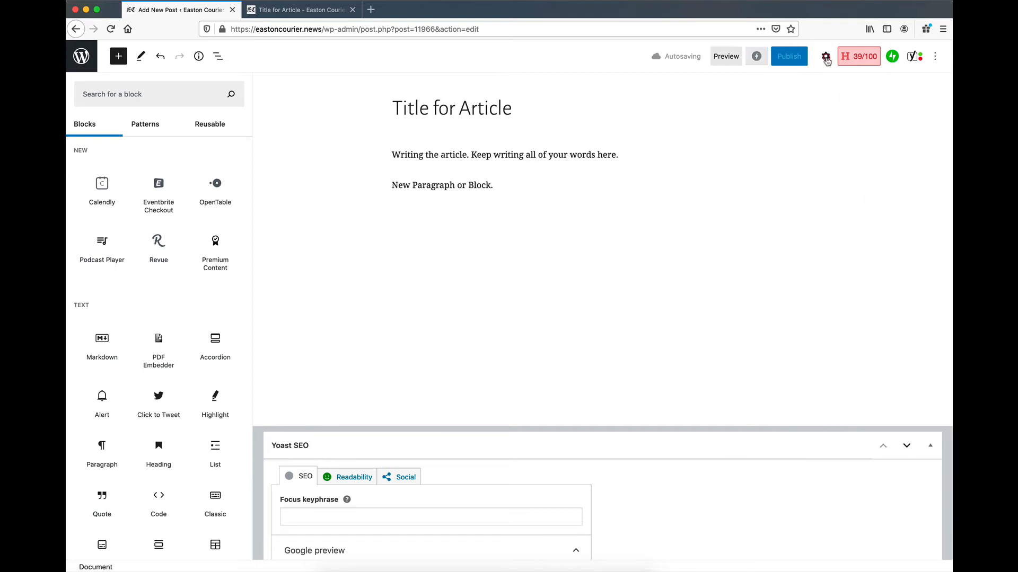
click(826, 60)
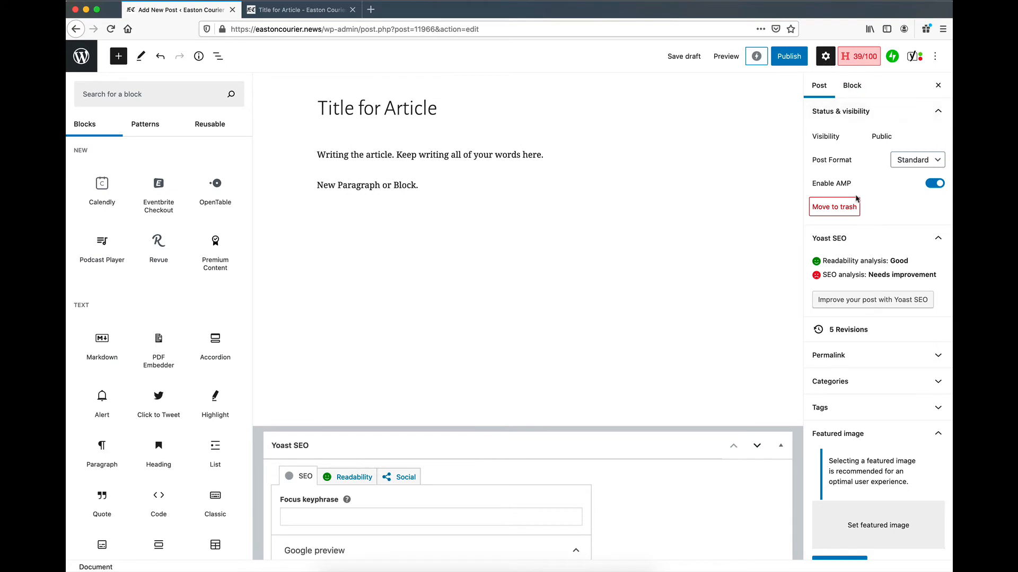
scroll(859, 175, down, 3)
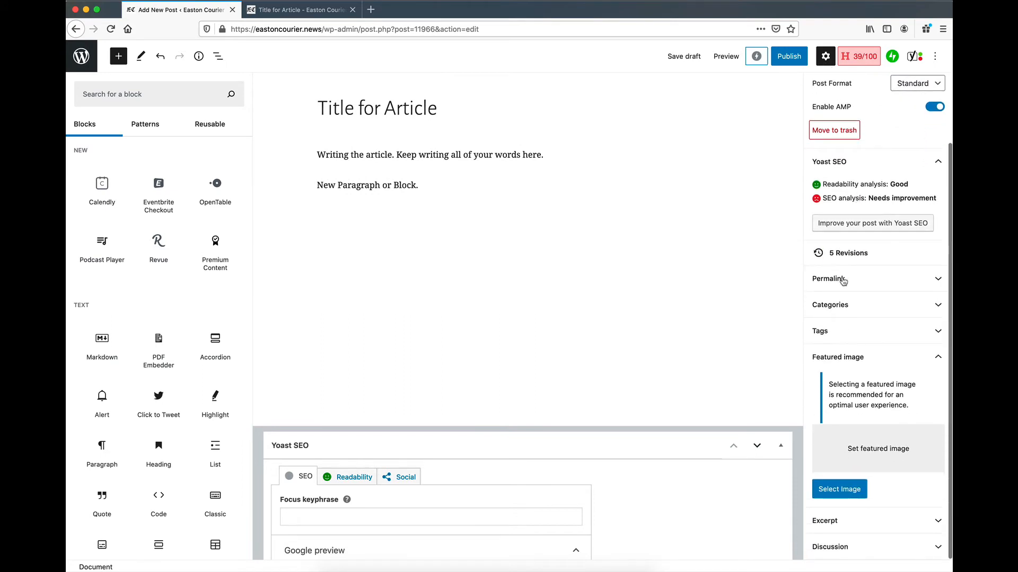
Open the Categories panel and tick Nature and Farms.
click(878, 356)
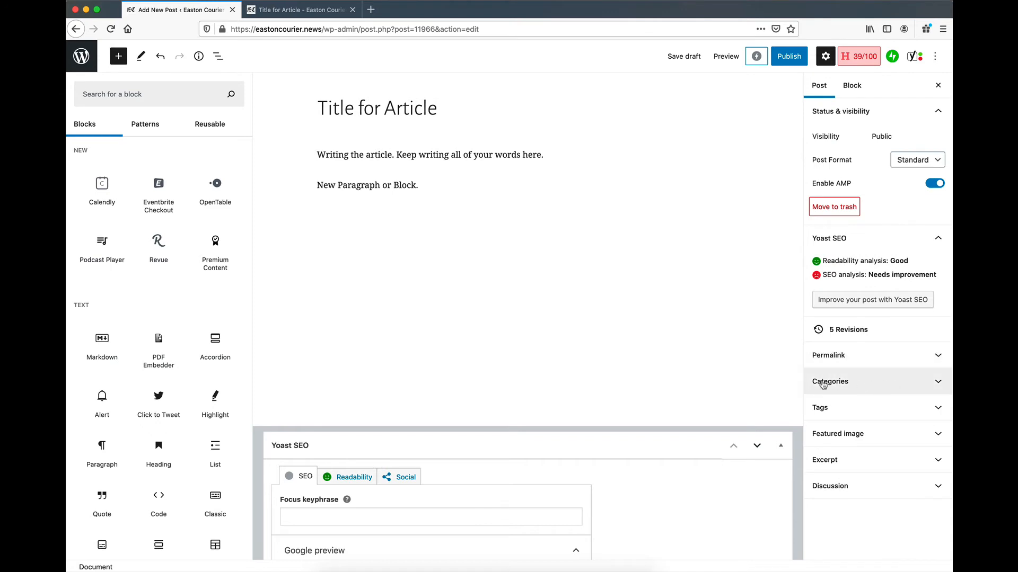
click(872, 383)
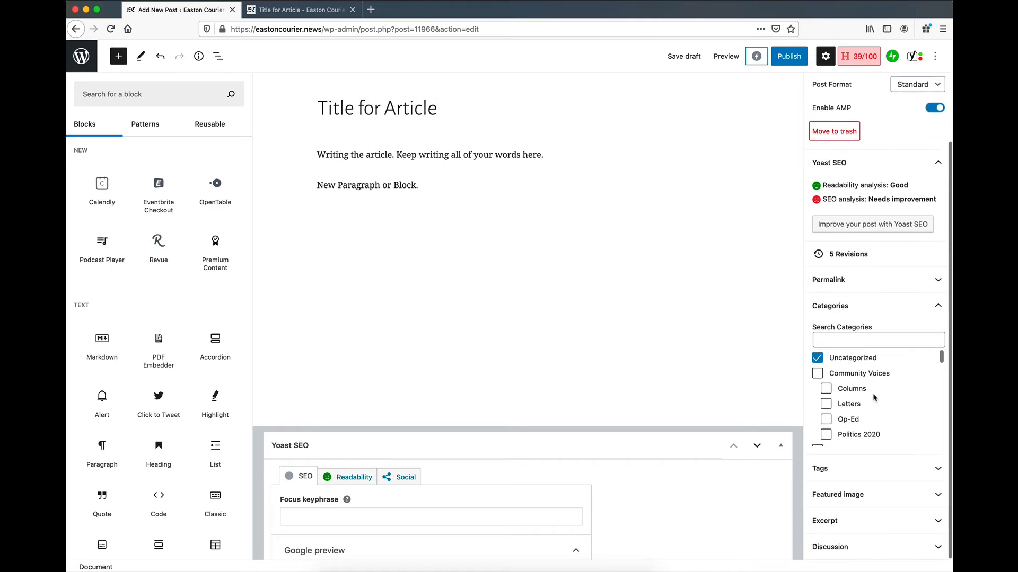
scroll(885, 395, down, 5)
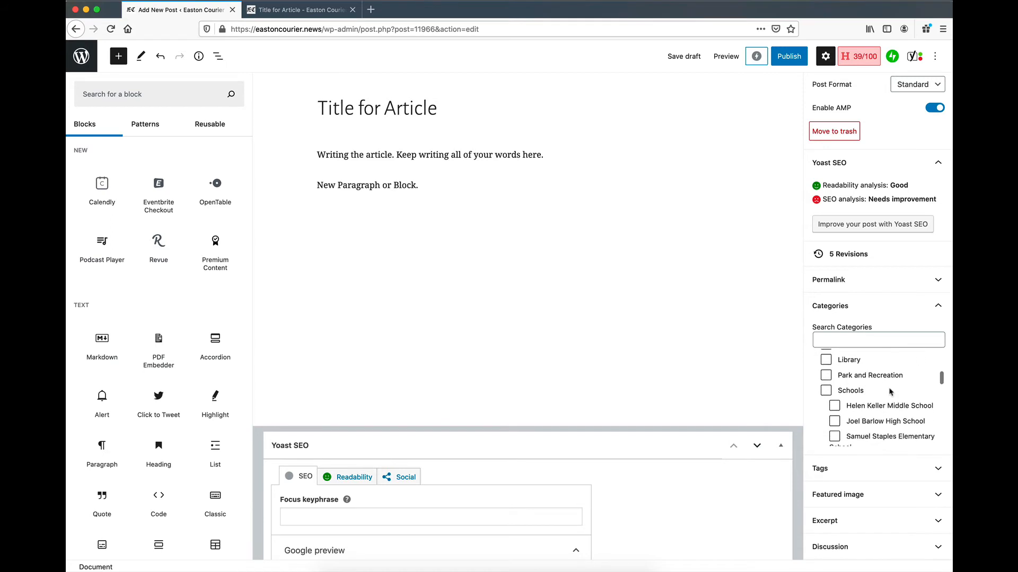
scroll(890, 392, down, 5)
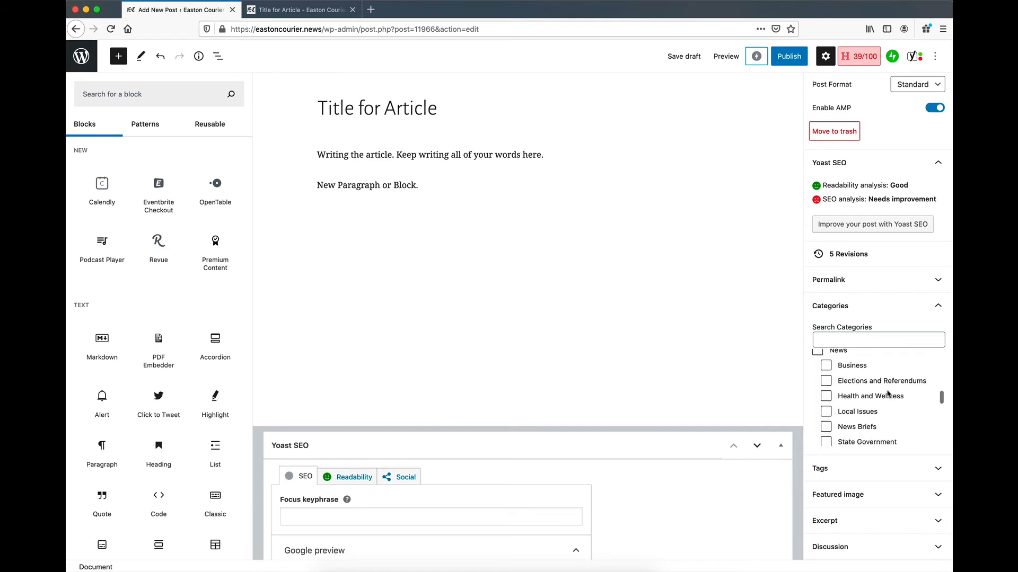
scroll(888, 394, down, 5)
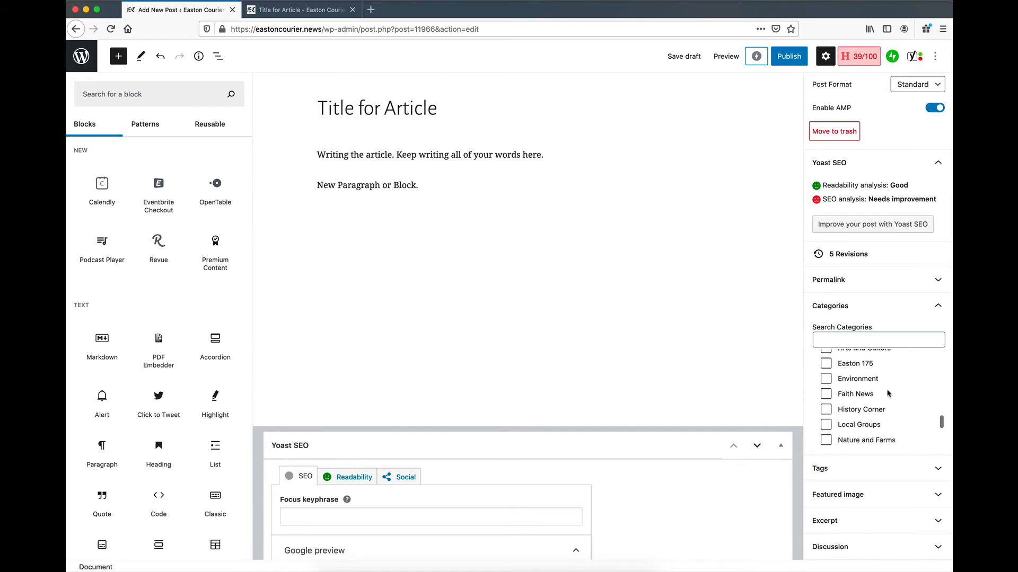
scroll(885, 392, down, 3)
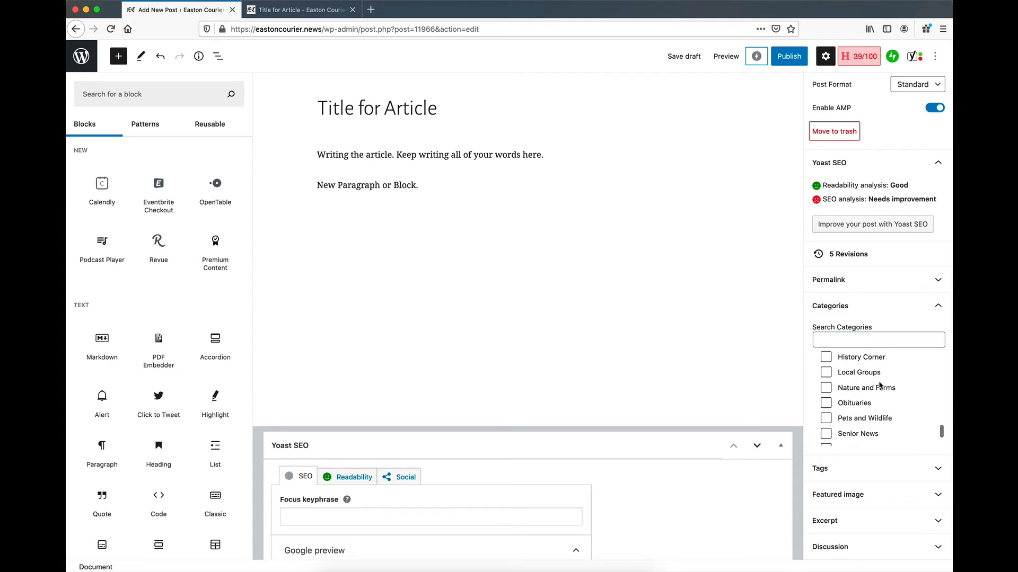
scroll(880, 385, up, 5)
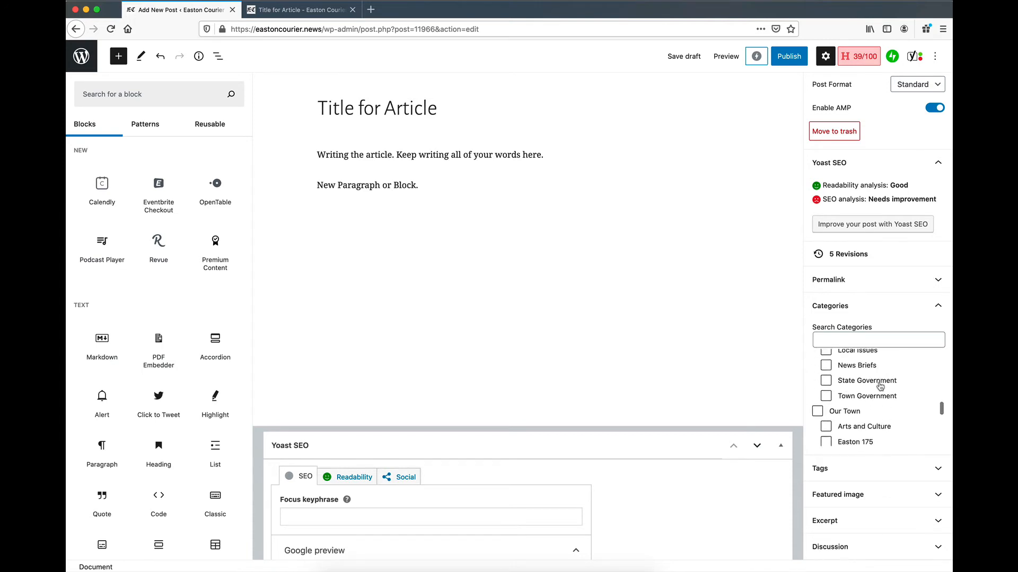
scroll(879, 386, down, 3)
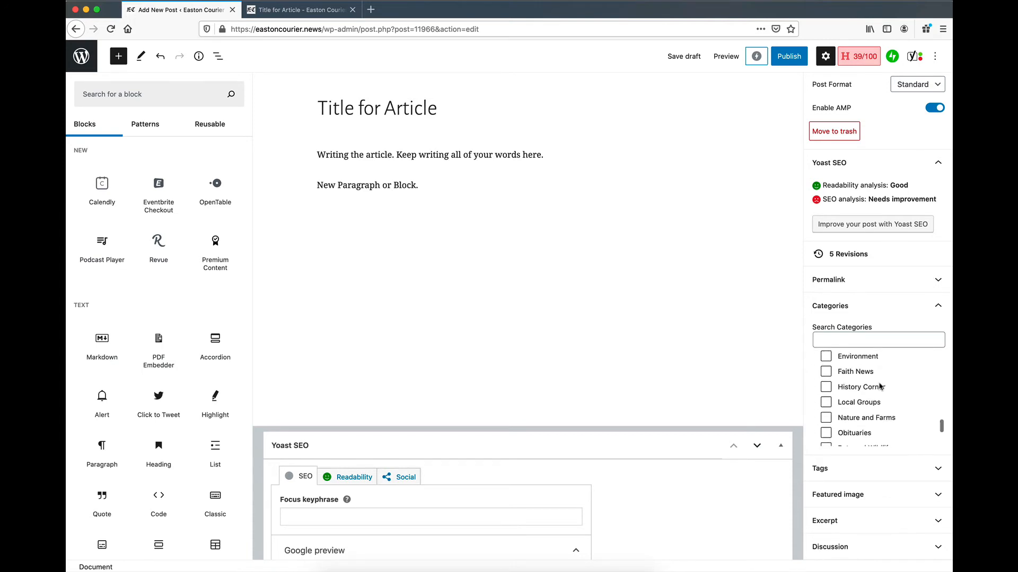
scroll(880, 386, down, 1)
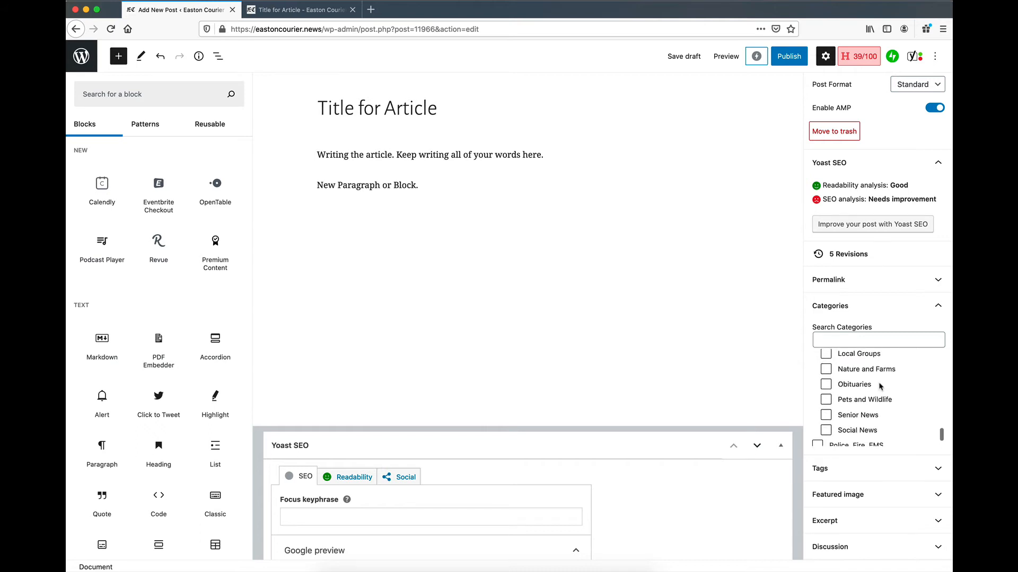
click(825, 371)
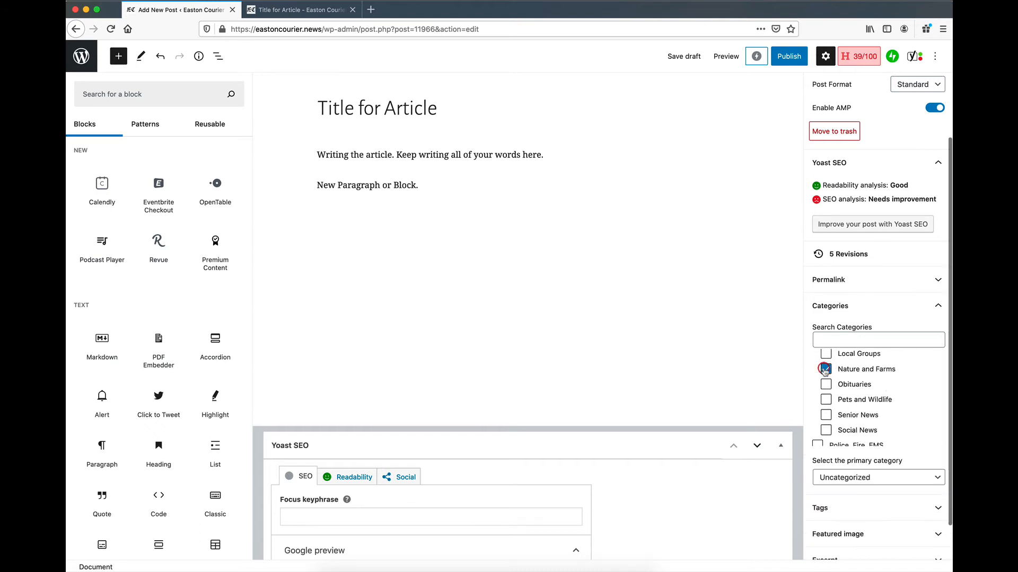
Also tick Our Town, untick Uncategorized, and switch to the Tags section.
scroll(872, 387, up, 1)
scroll(872, 386, up, 5)
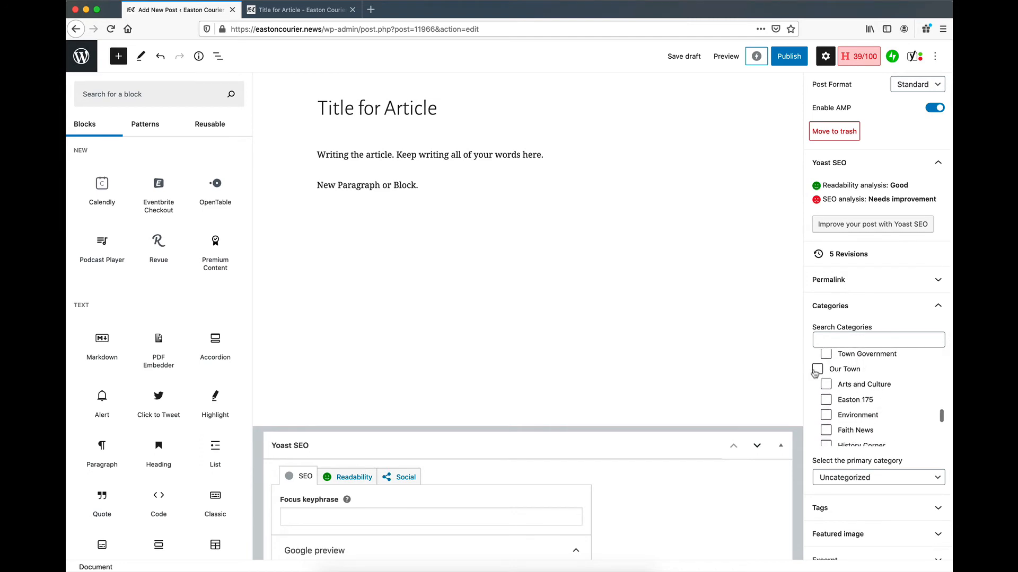
click(817, 369)
scroll(864, 386, up, 8)
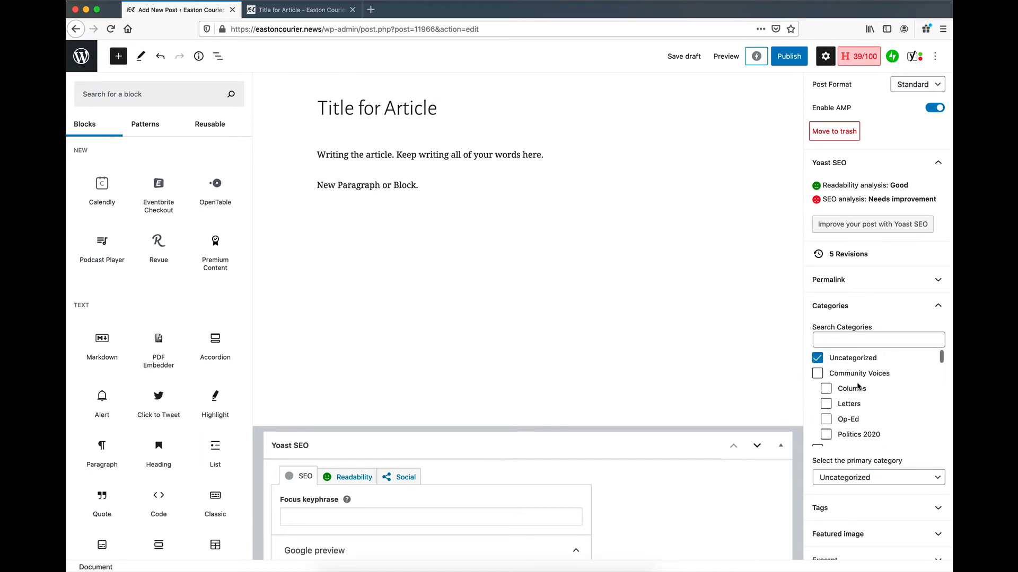
click(817, 358)
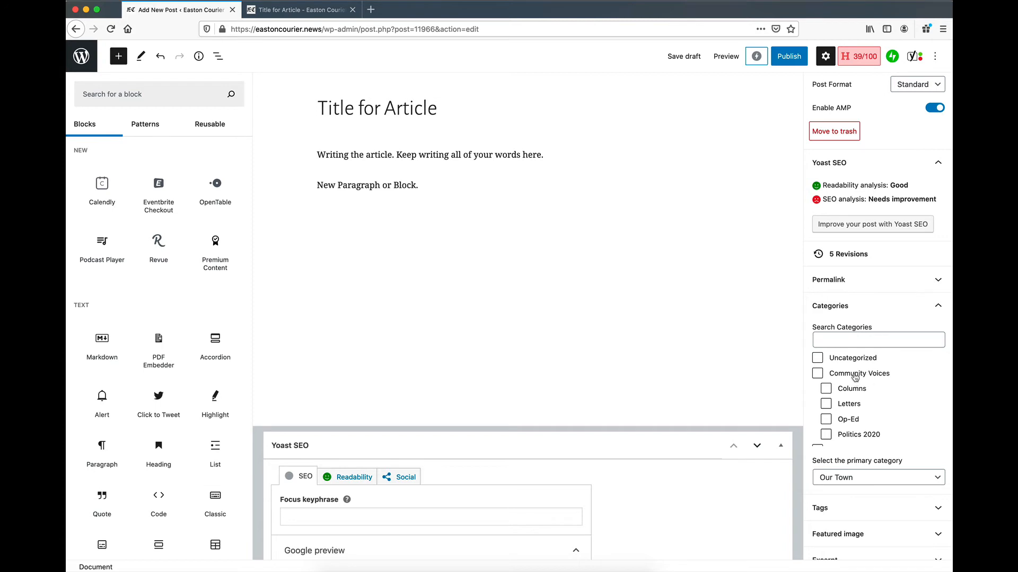
scroll(857, 392, down, 10)
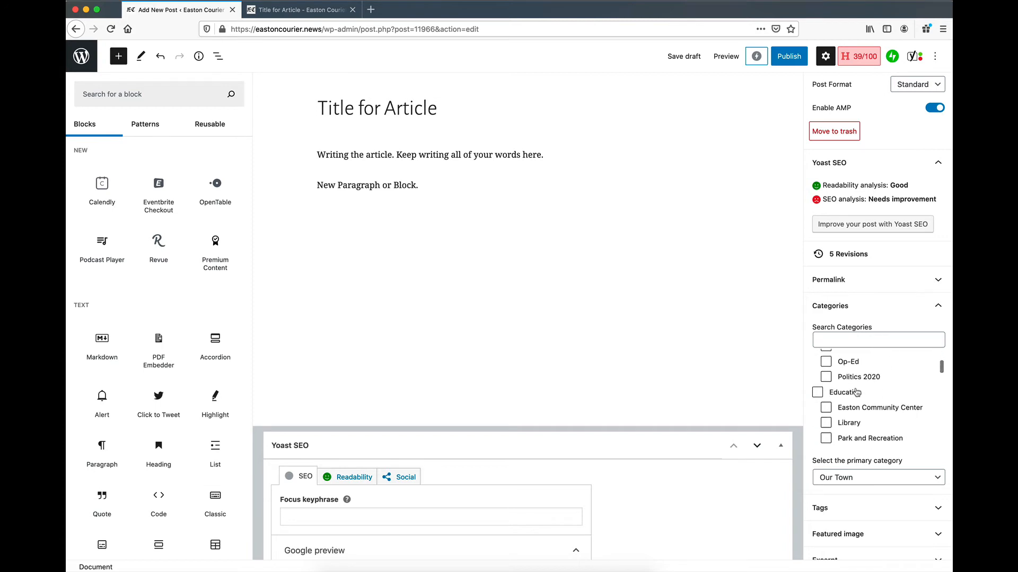
click(884, 306)
click(879, 406)
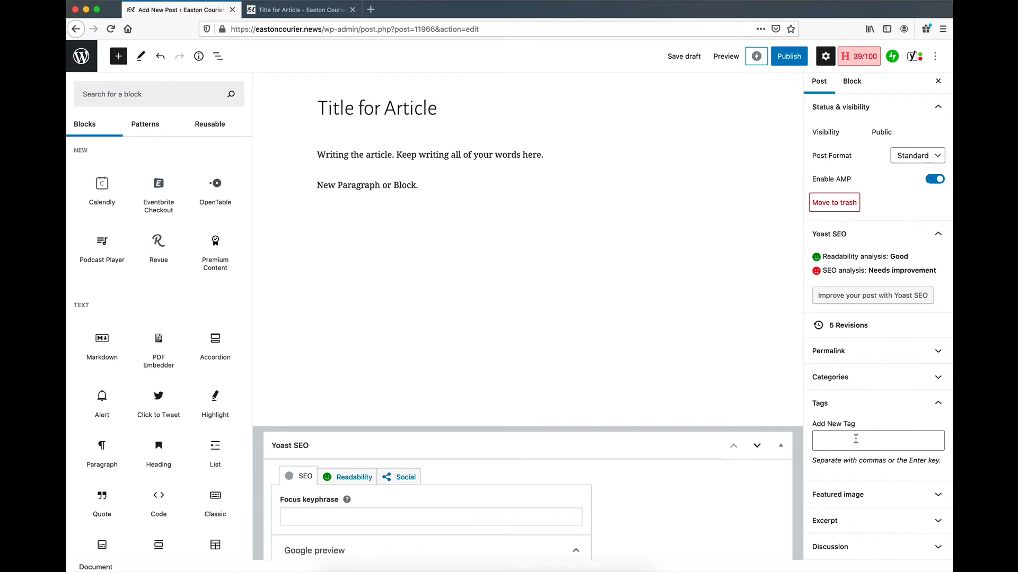
Add the tag 'preschool graduation' and a second tag for the person's name.
click(868, 439)
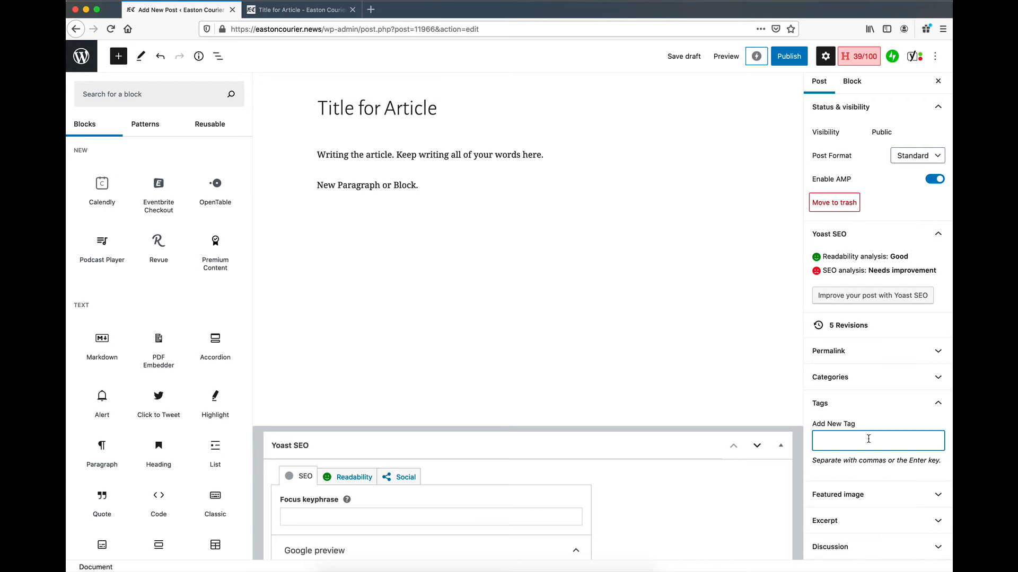
text(preschool graduation)
key(Return)
key(BackSpace)
key(ctrl+z)
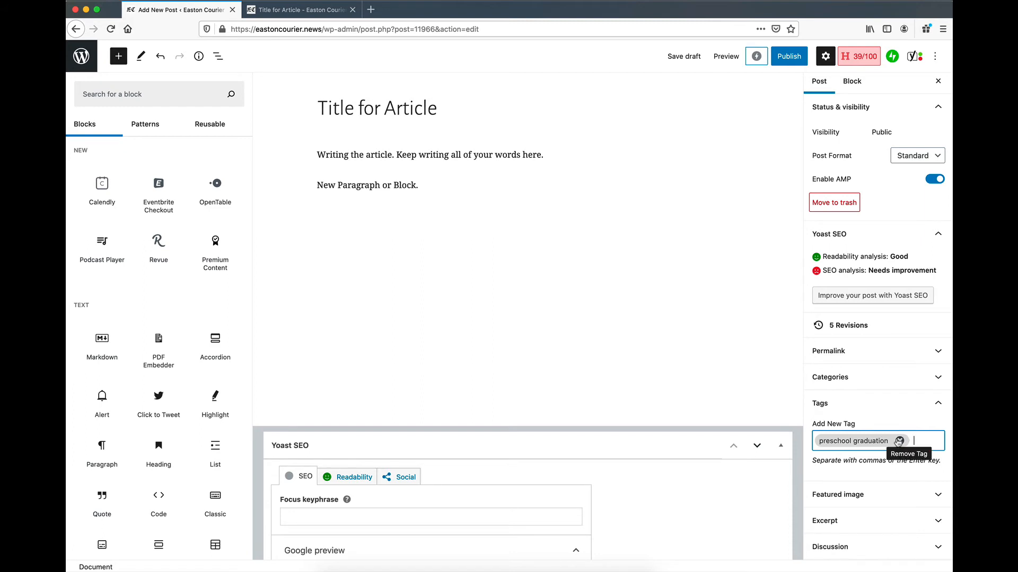
text(persons name)
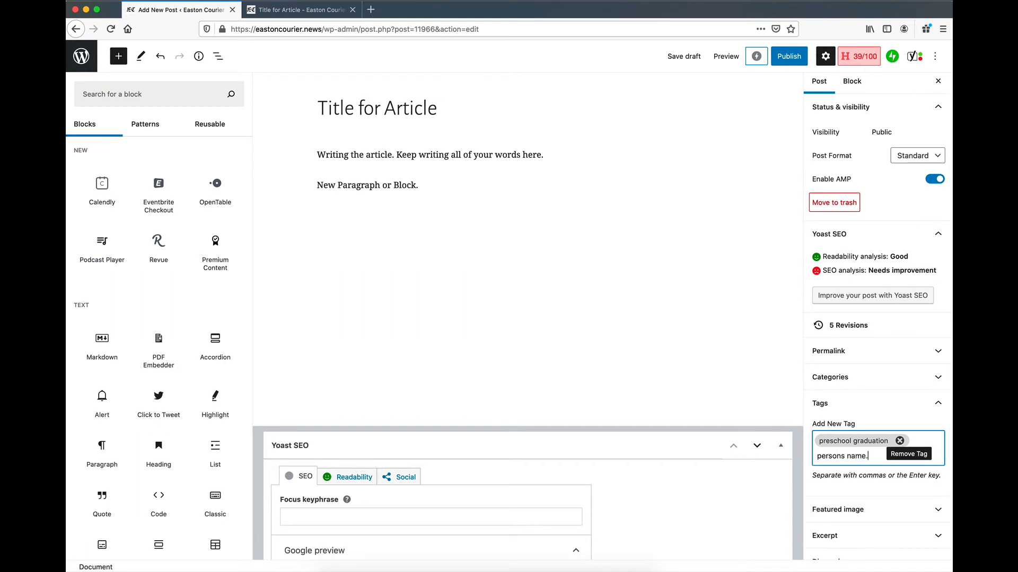
text(.)
key(Return)
Collapse Tags and expand the Featured image section.
click(896, 405)
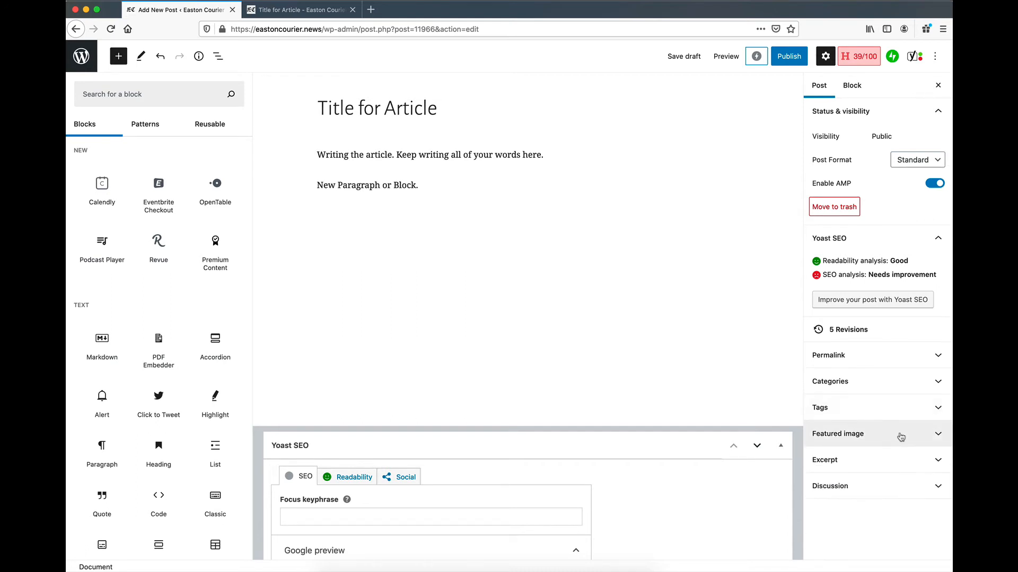
click(888, 437)
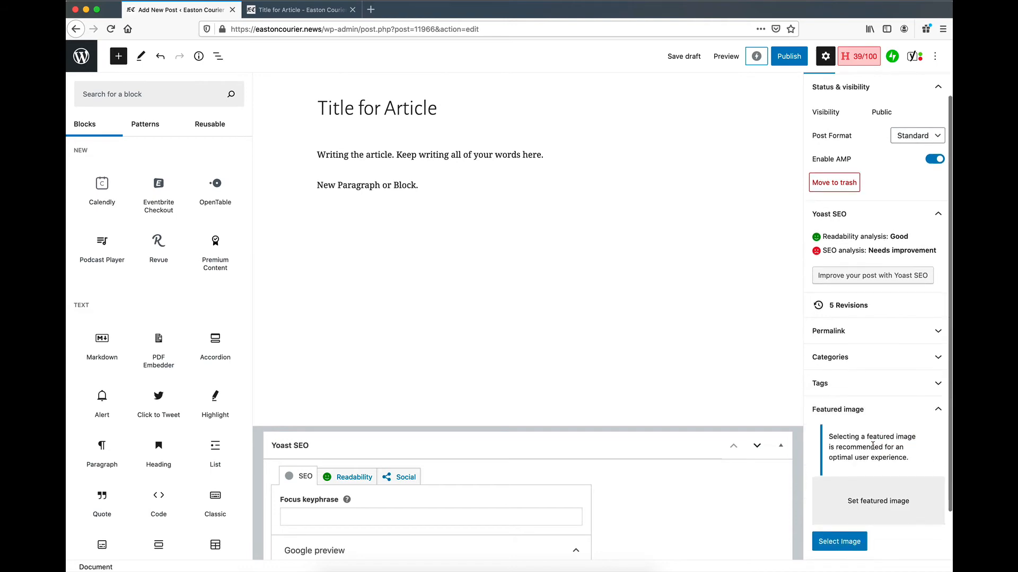
scroll(873, 447, down, 2)
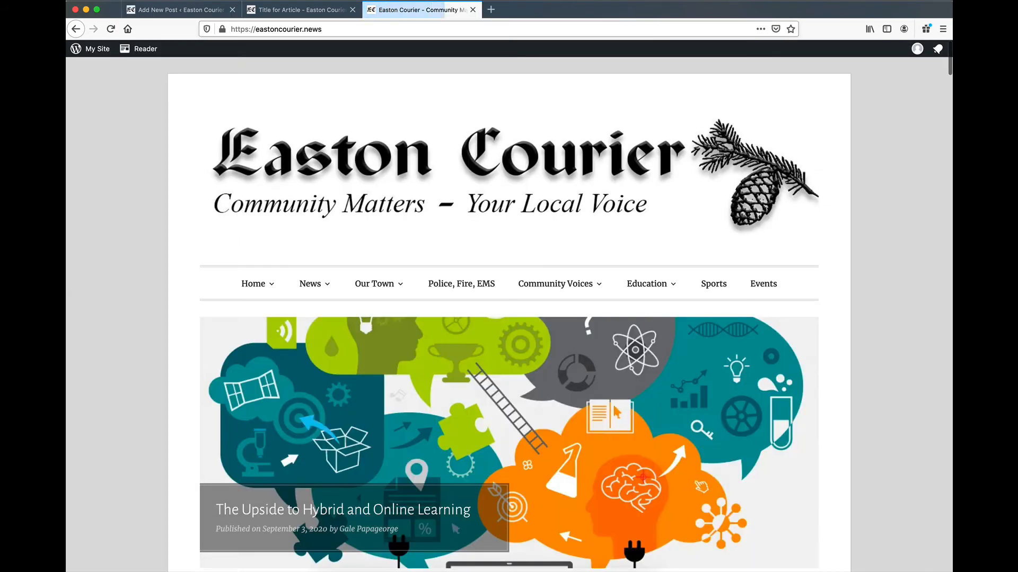
Scroll through the live Easton Courier homepage articles, then return to the draft.
scroll(464, 106, down, 5)
scroll(465, 110, down, 6)
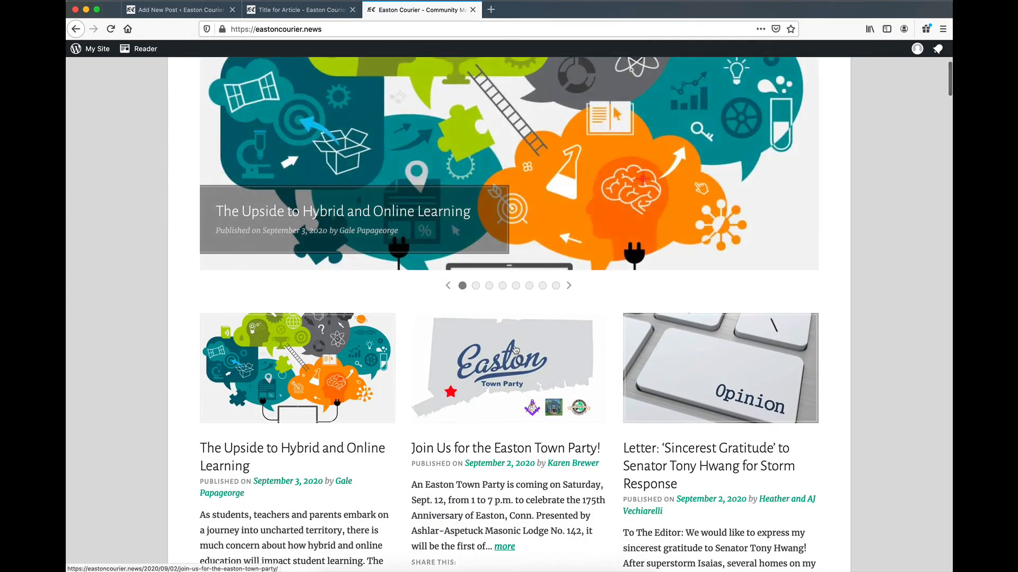
scroll(689, 265, down, 6)
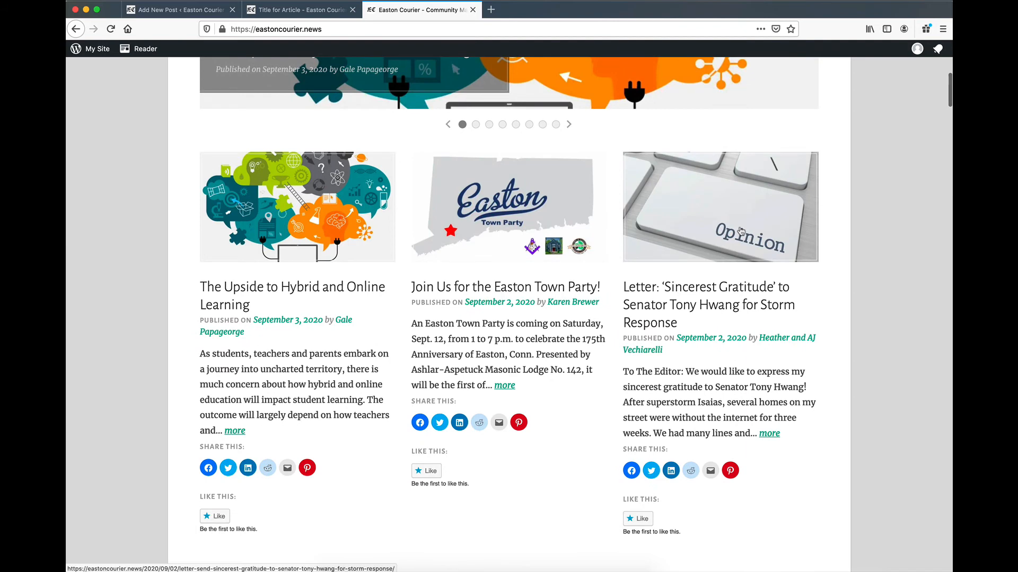
scroll(742, 233, down, 15)
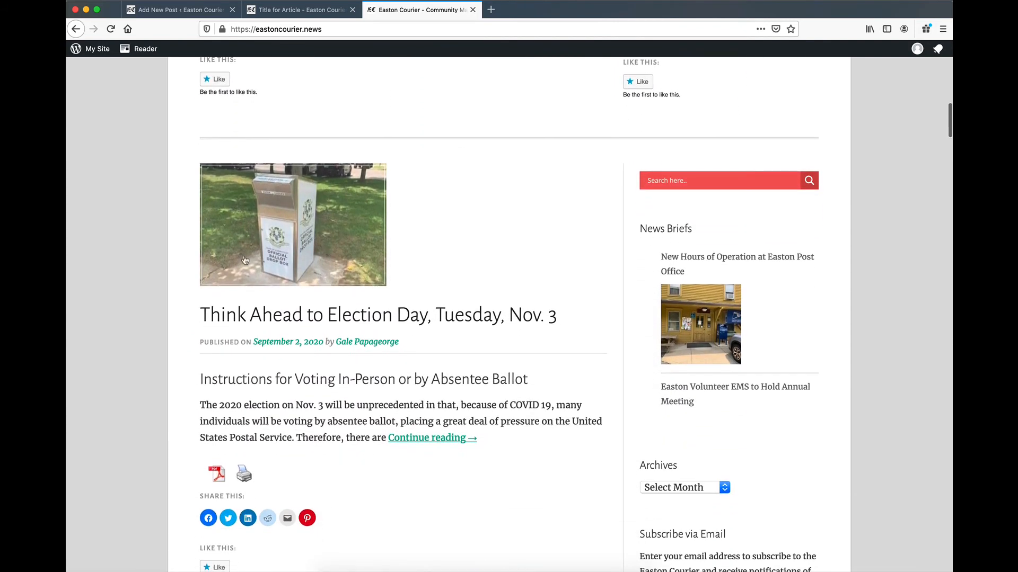
scroll(382, 254, down, 9)
scroll(394, 243, down, 10)
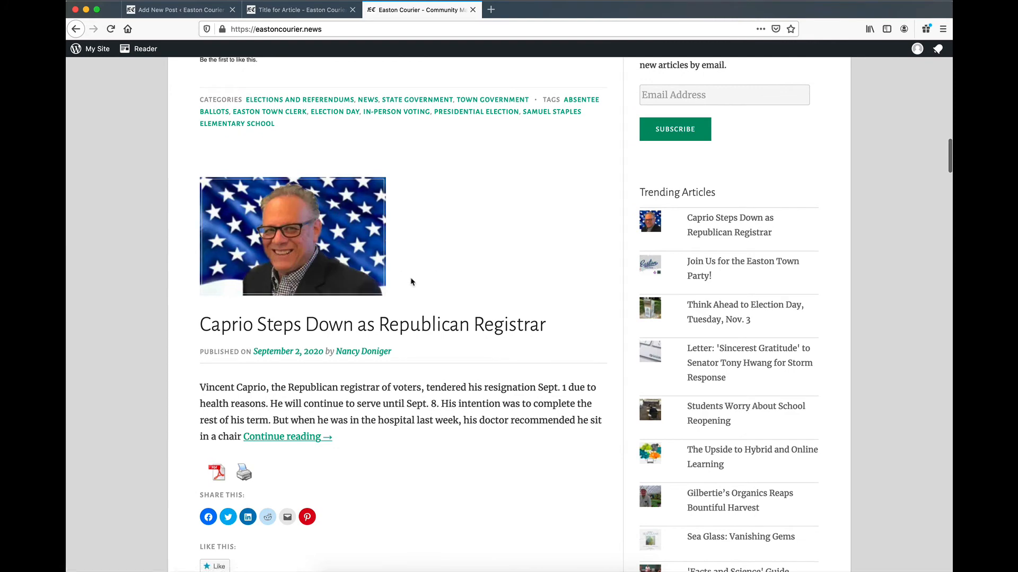
scroll(439, 282, down, 2)
scroll(439, 282, down, 6)
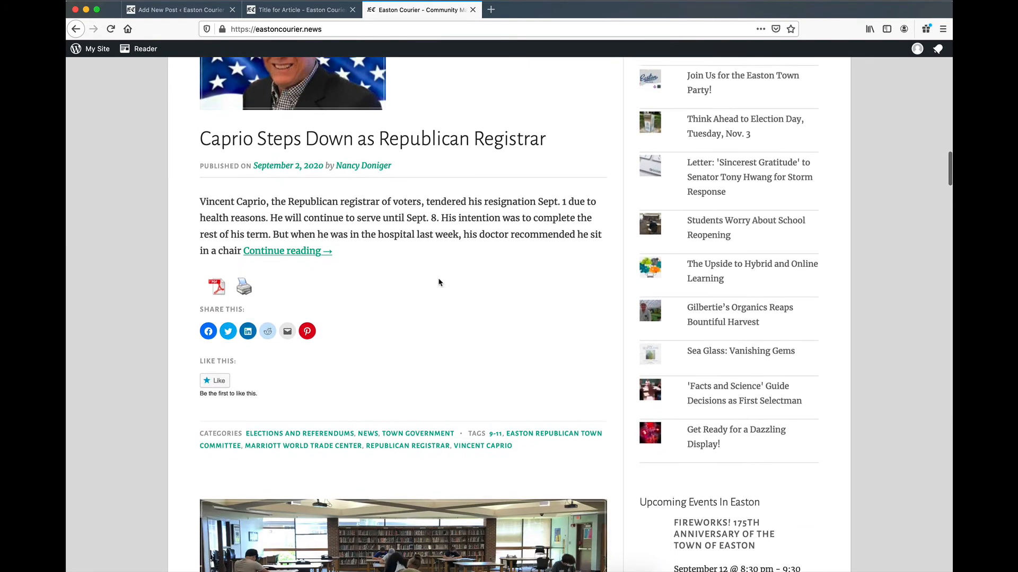
scroll(443, 281, up, 7)
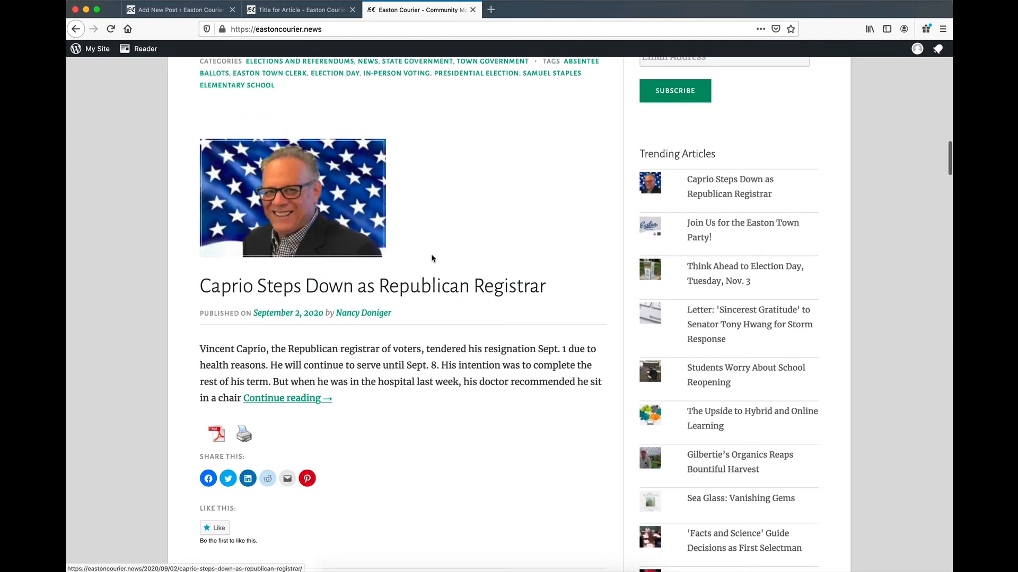
scroll(432, 258, down, 11)
scroll(432, 258, down, 6)
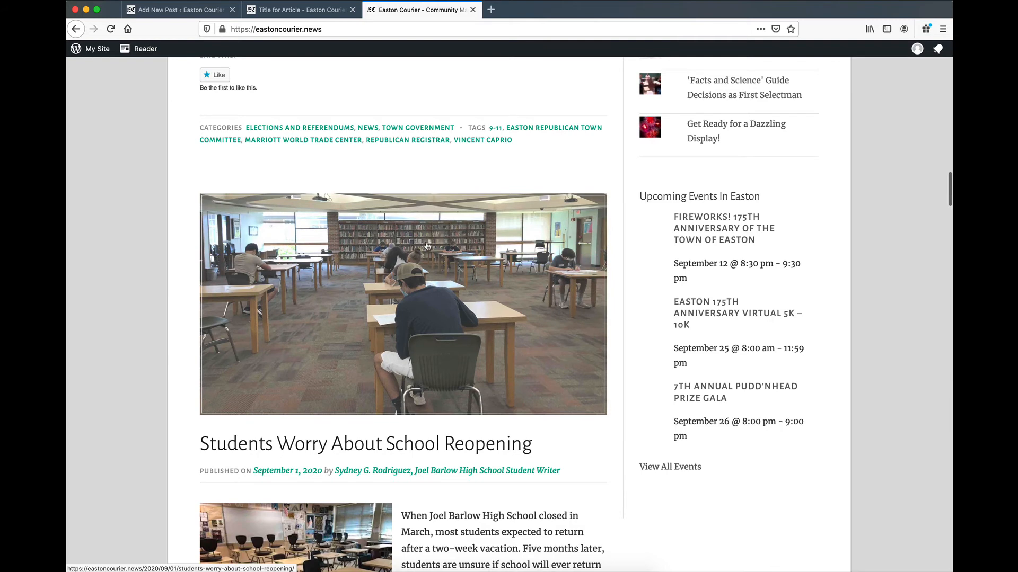
scroll(382, 255, up, 10)
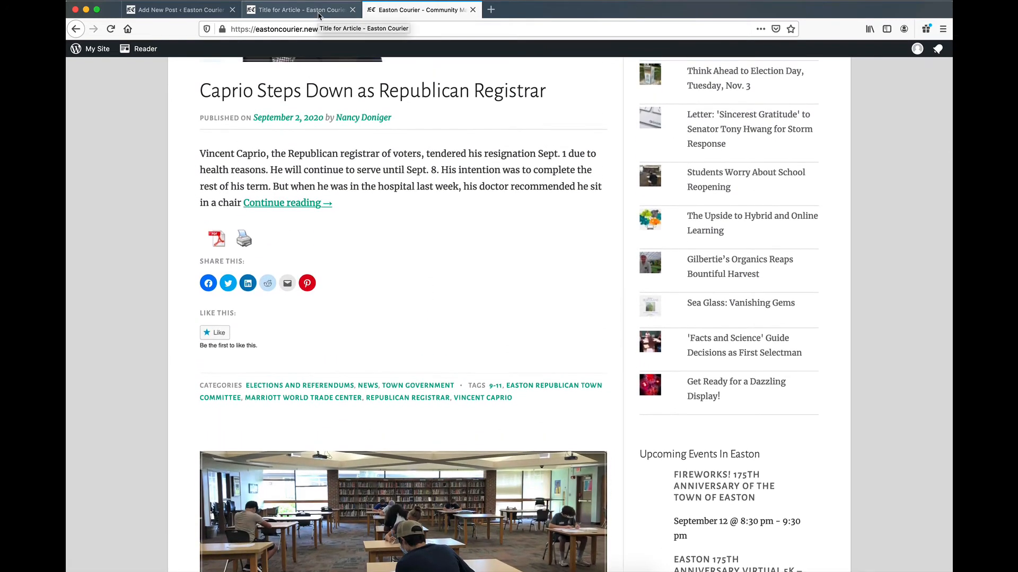
click(318, 15)
Back in the post editor, open the featured image window and highlight its upload size notes.
click(194, 9)
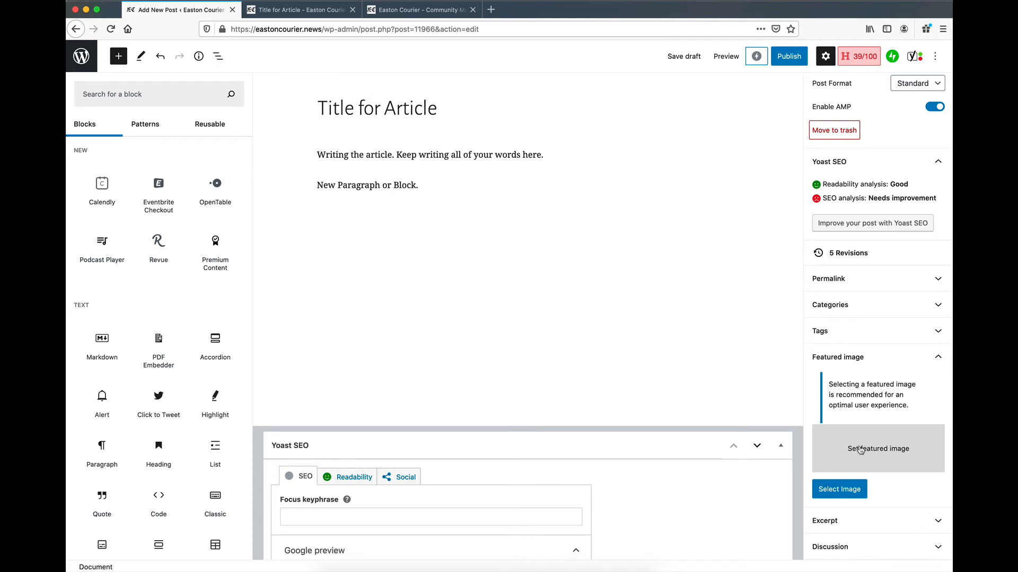
click(886, 450)
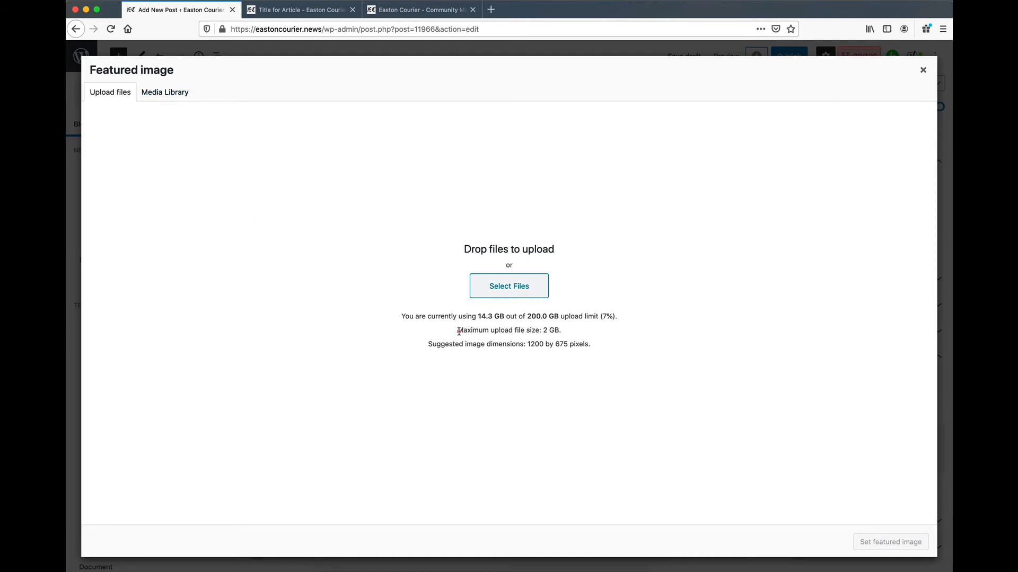
drag(458, 332, 556, 331)
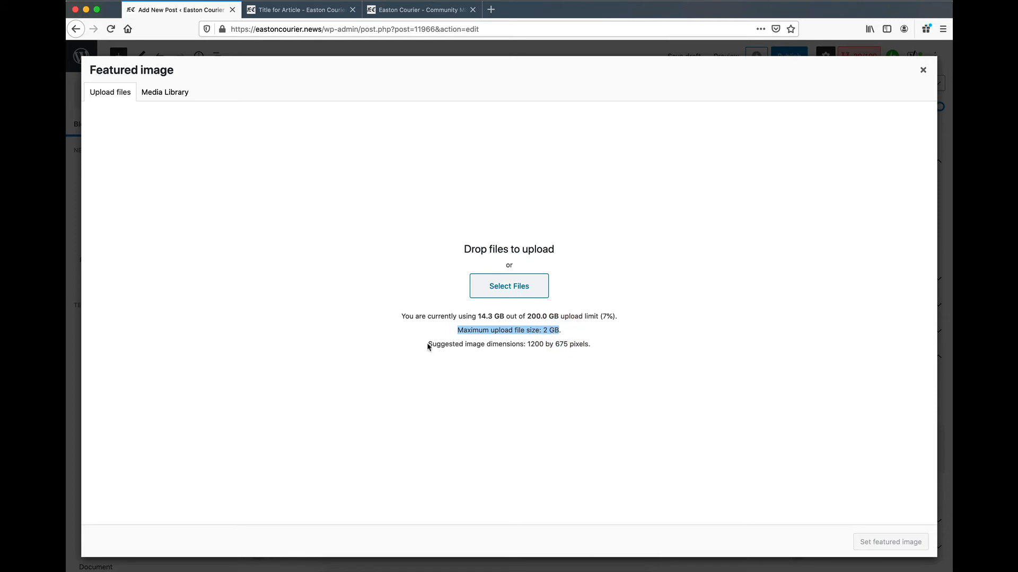
drag(428, 345, 588, 345)
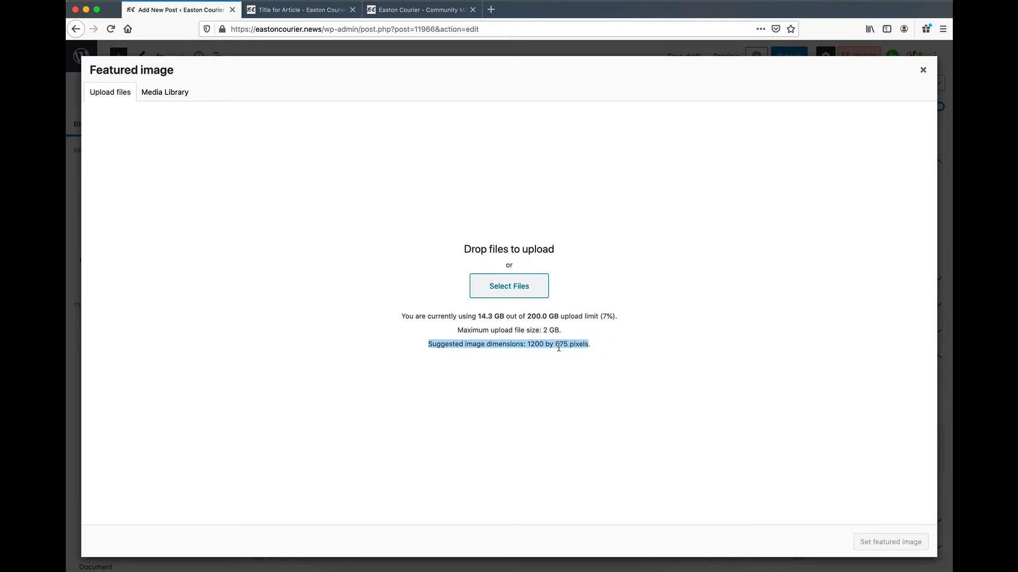
Highlight the suggested 1200 by 675 pixel size, then browse the computer's photo folder.
click(523, 345)
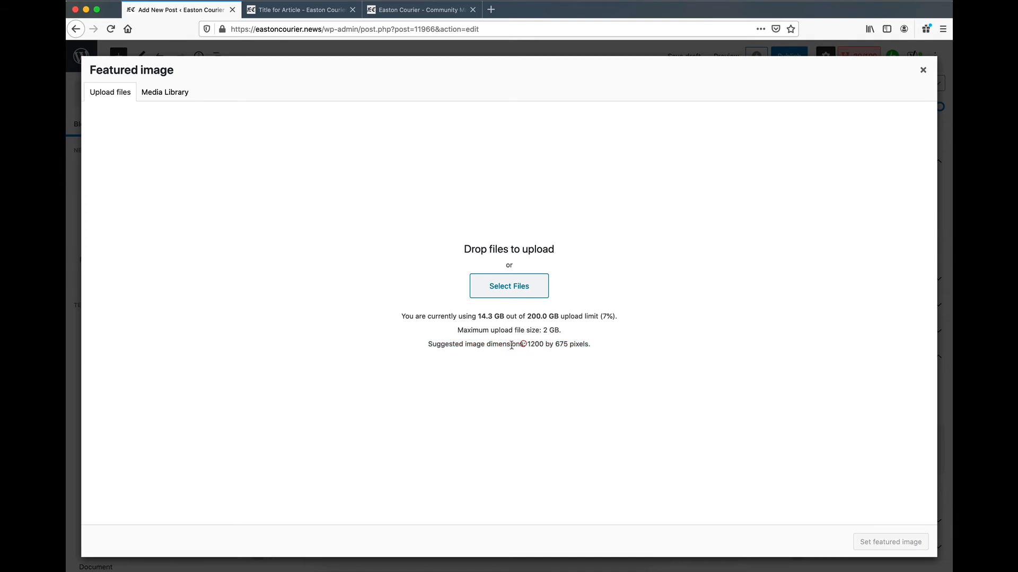
drag(429, 345, 589, 345)
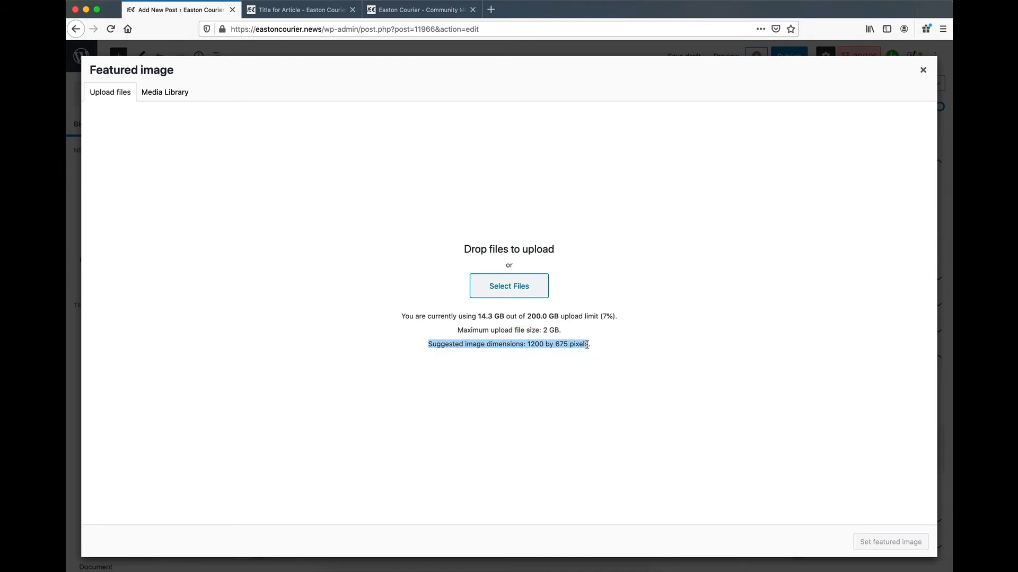
click(526, 344)
drag(527, 343, 588, 345)
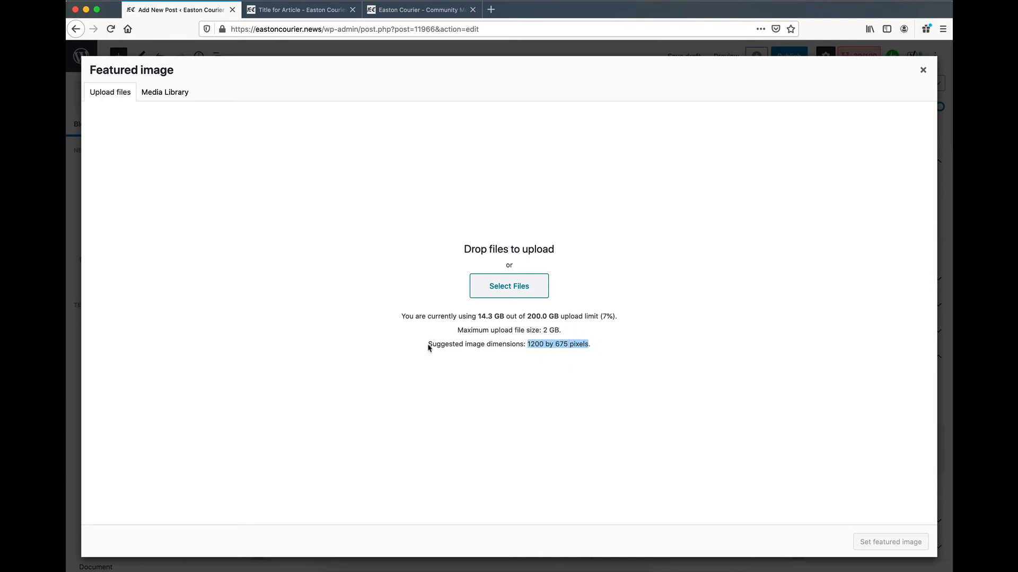
click(415, 305)
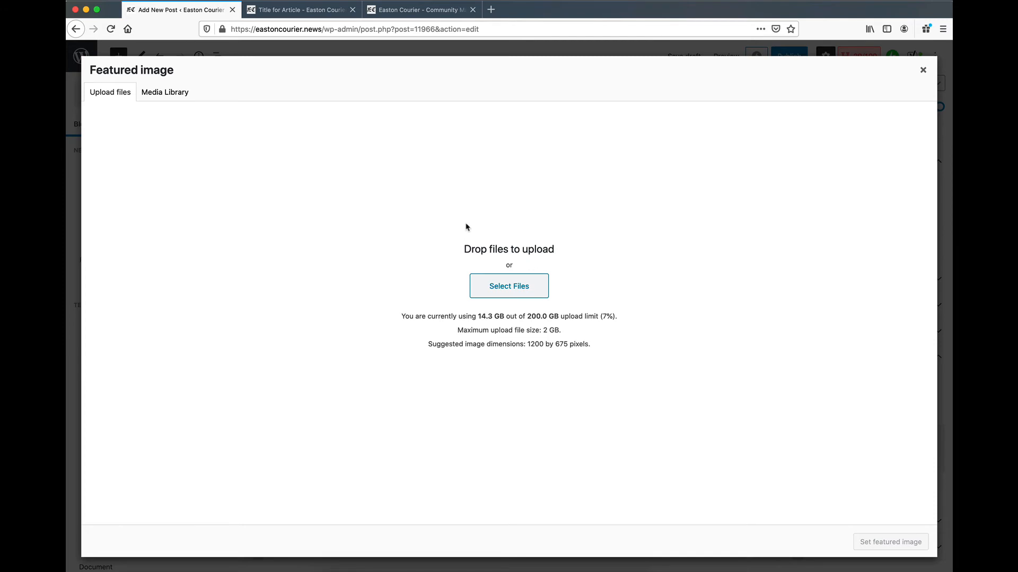
click(493, 285)
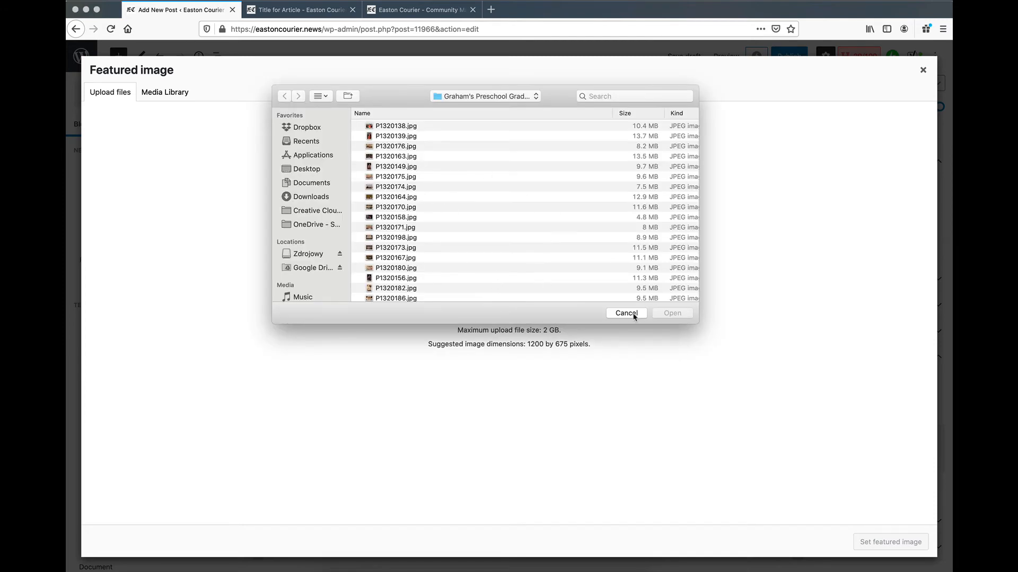
Upload P1320138.jpg from the photo folder into the Media Library.
click(380, 127)
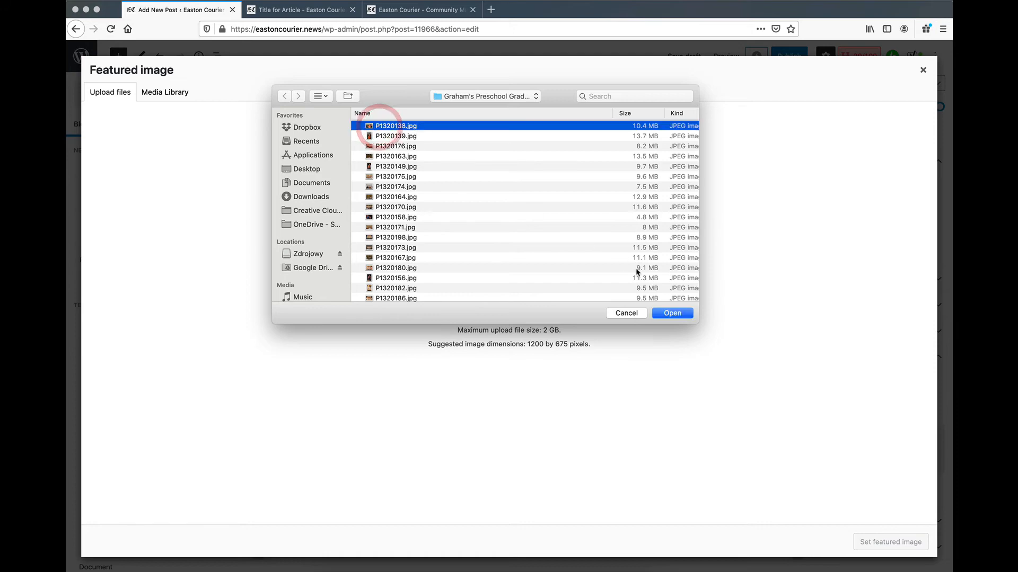
click(658, 312)
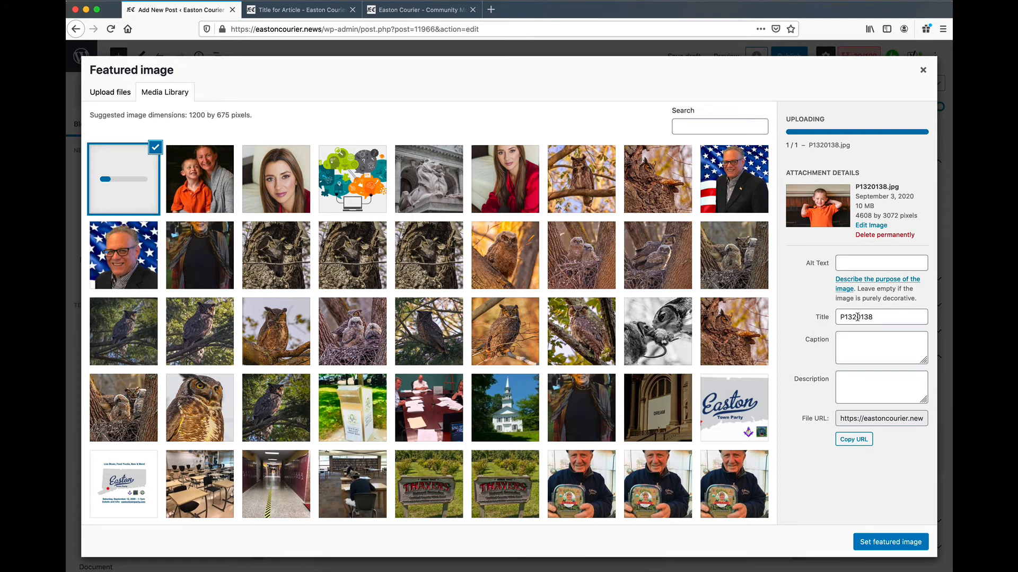
Retitle the uploaded photo 'Preschool' and search the media library for 'farms'.
double_click(858, 317)
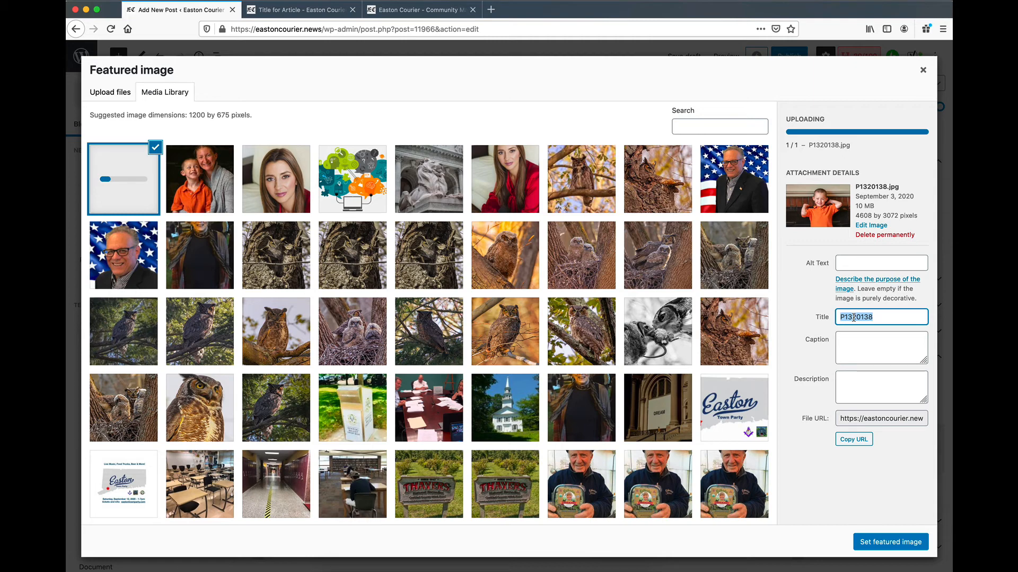
text(Preschool)
click(880, 335)
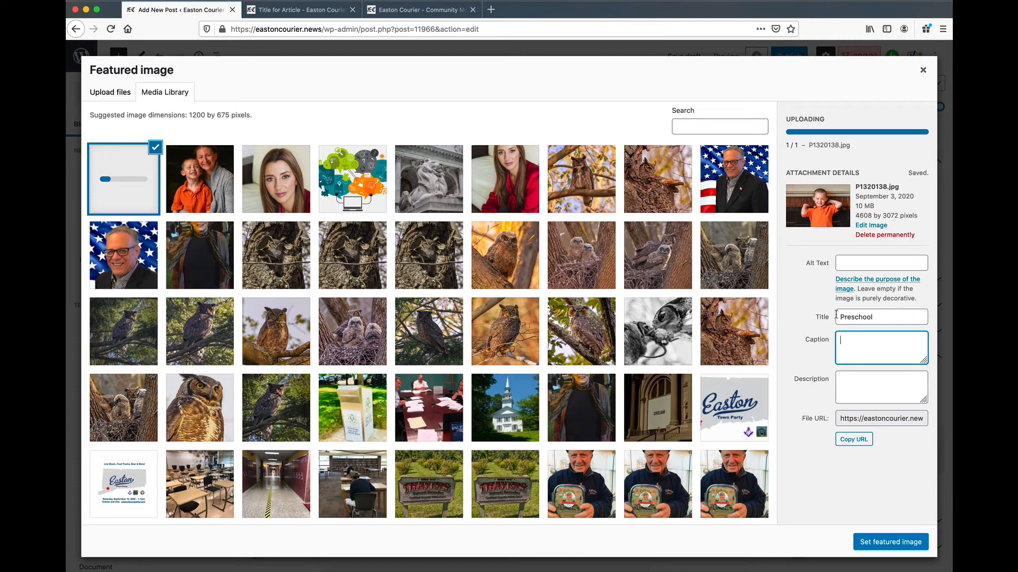
drag(841, 316, 878, 315)
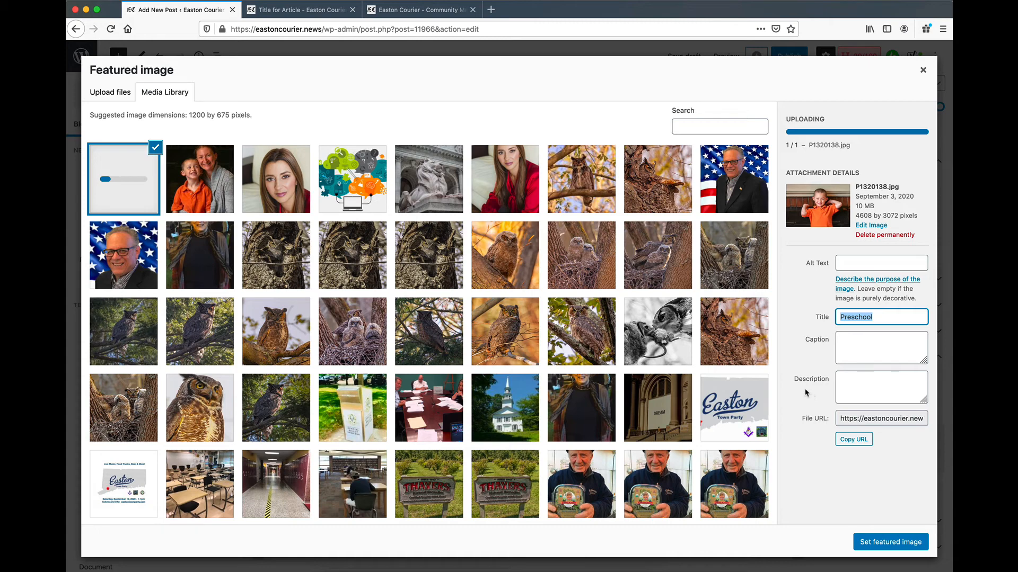
click(713, 127)
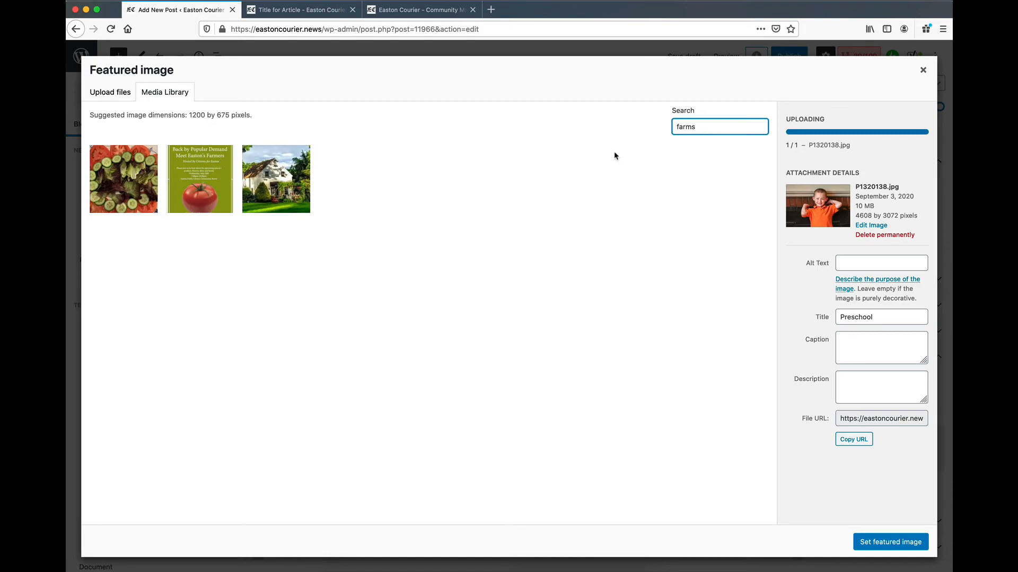
Change the media search to 'farm' and scroll through the matching images.
click(702, 129)
key(BackSpace)
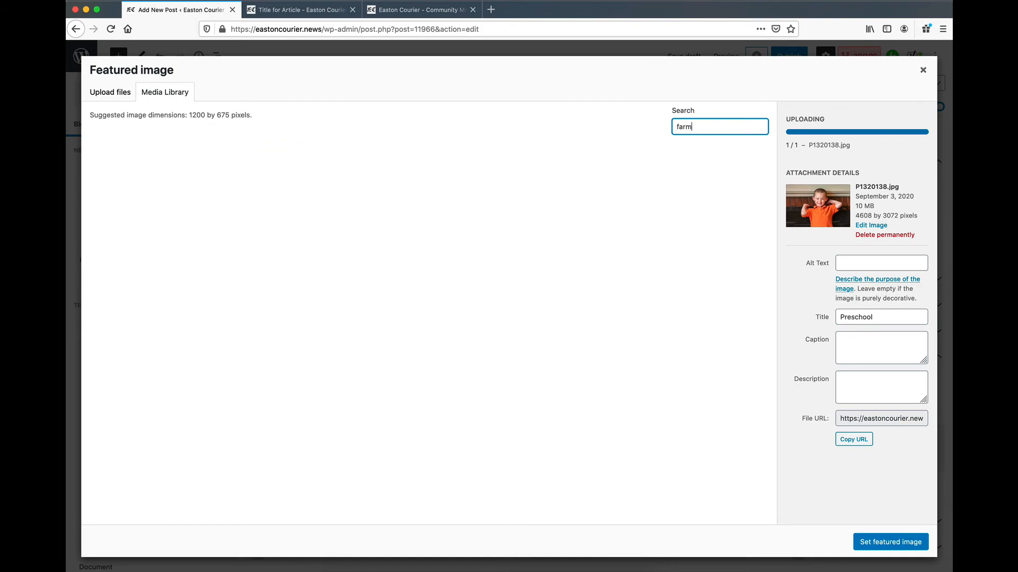
scroll(516, 308, down, 5)
scroll(517, 307, down, 10)
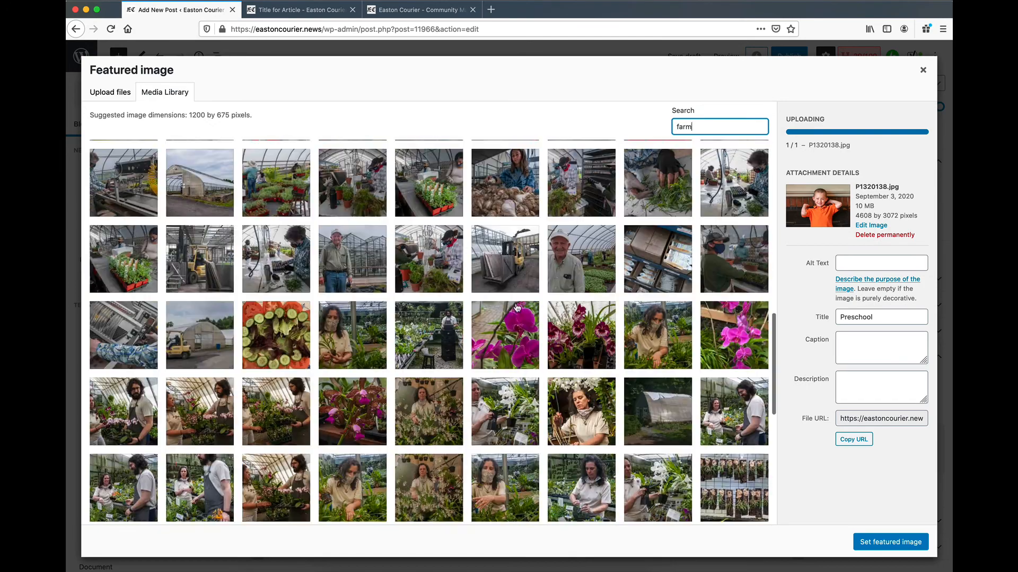
scroll(516, 307, down, 1)
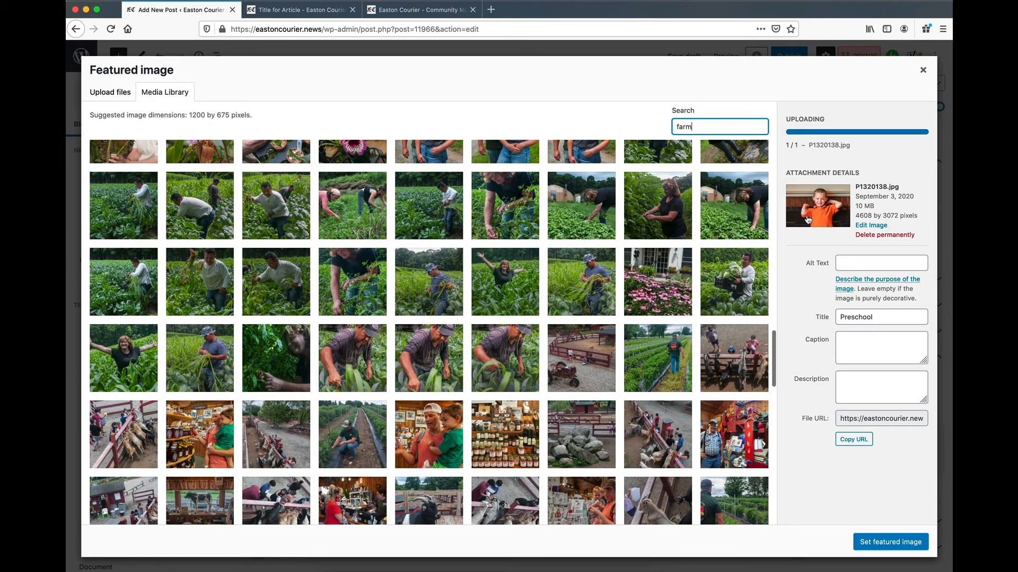
scroll(499, 170, up, 10)
scroll(499, 170, up, 5)
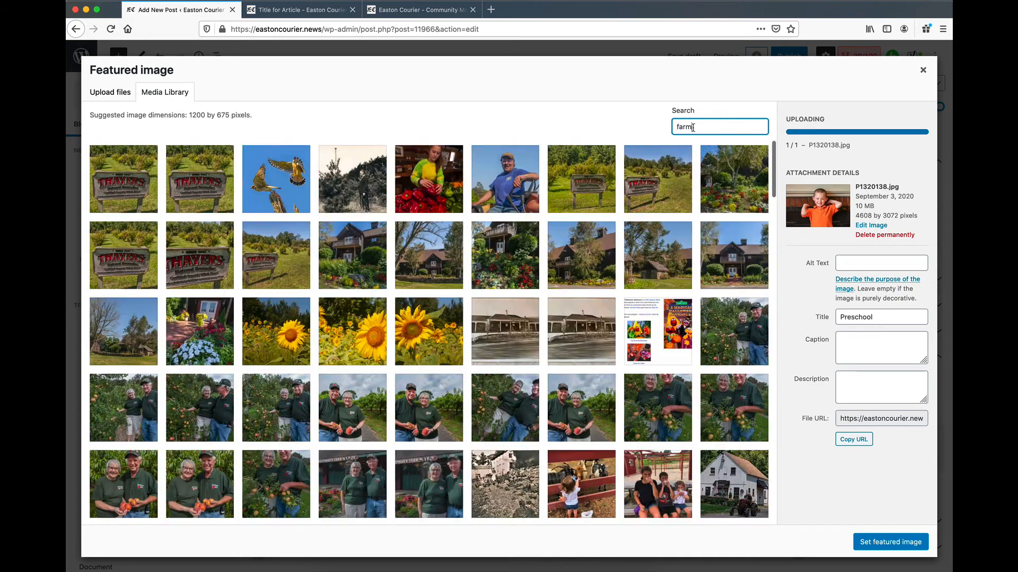
Clear the search and make the photo of the boy the featured image.
double_click(686, 126)
key(BackSpace)
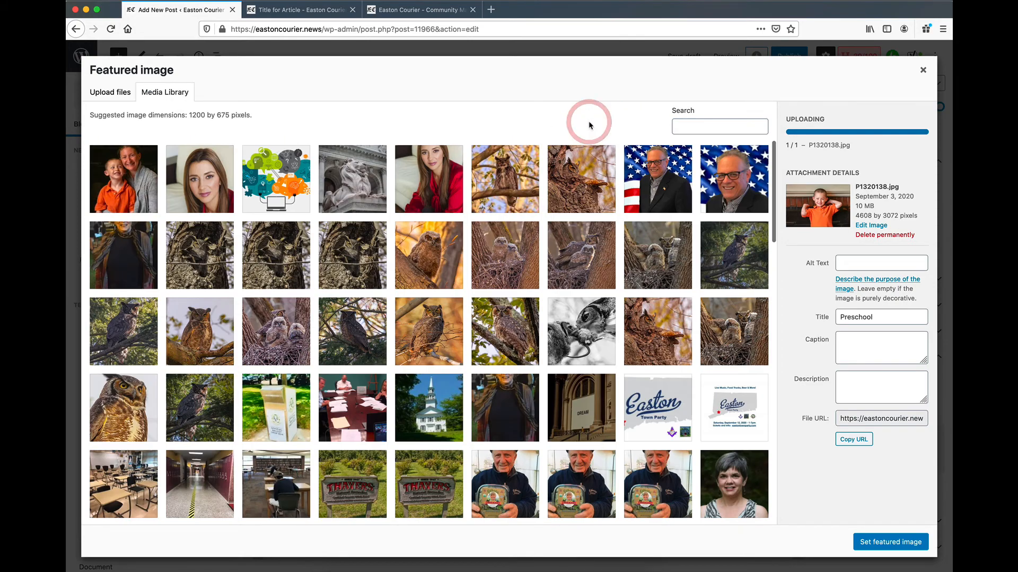
click(890, 541)
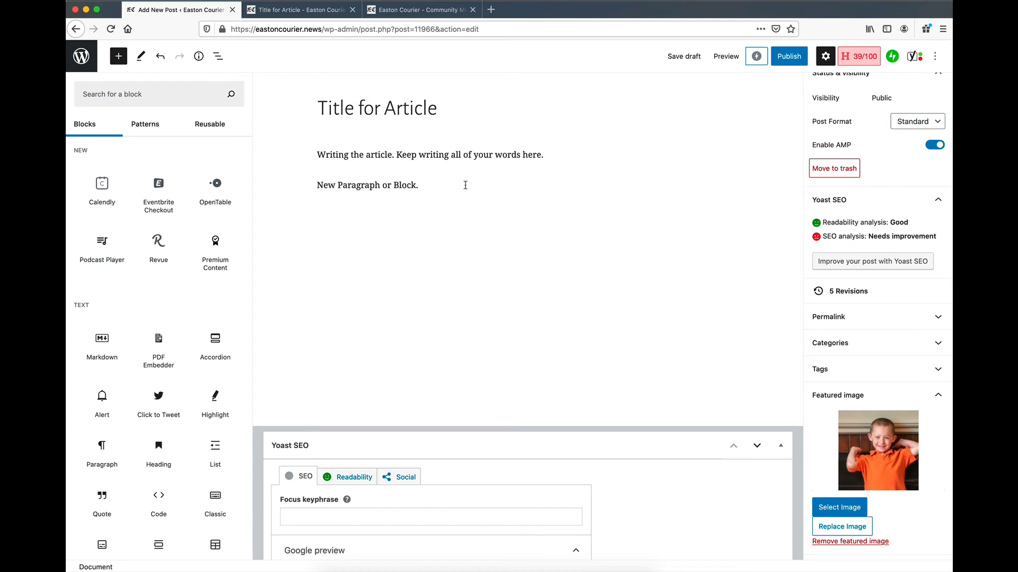
click(727, 63)
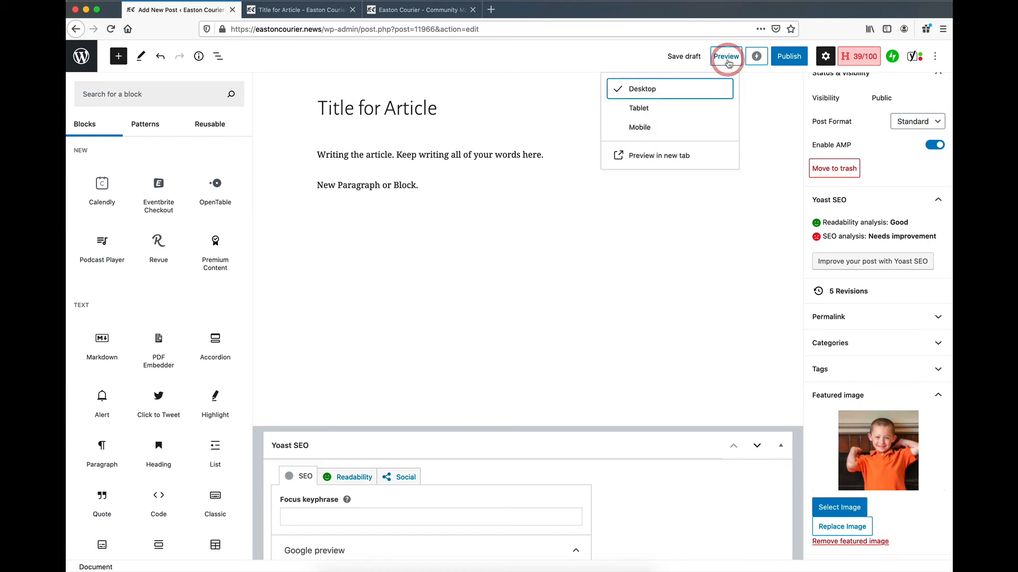
click(645, 160)
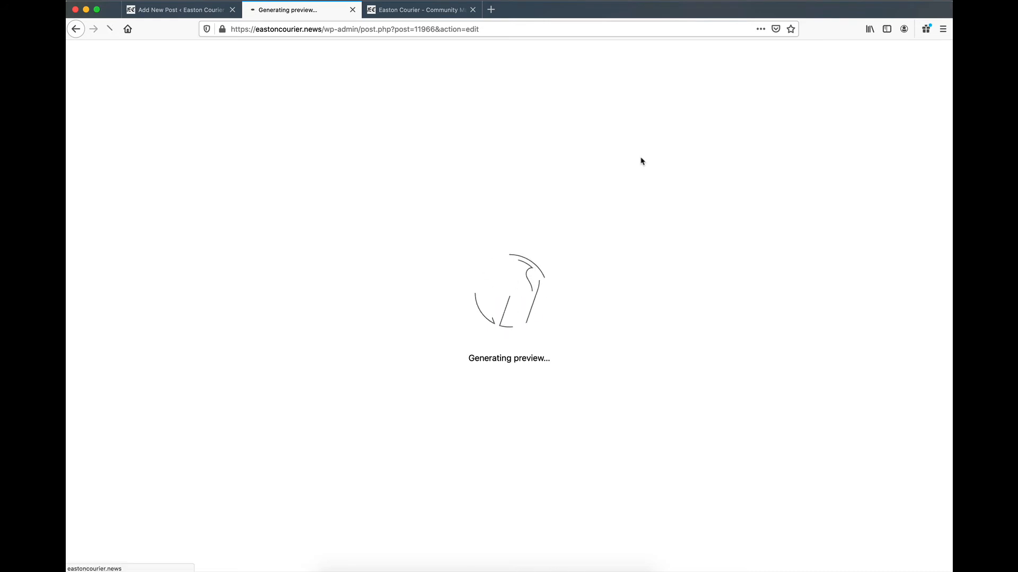
scroll(641, 160, down, 5)
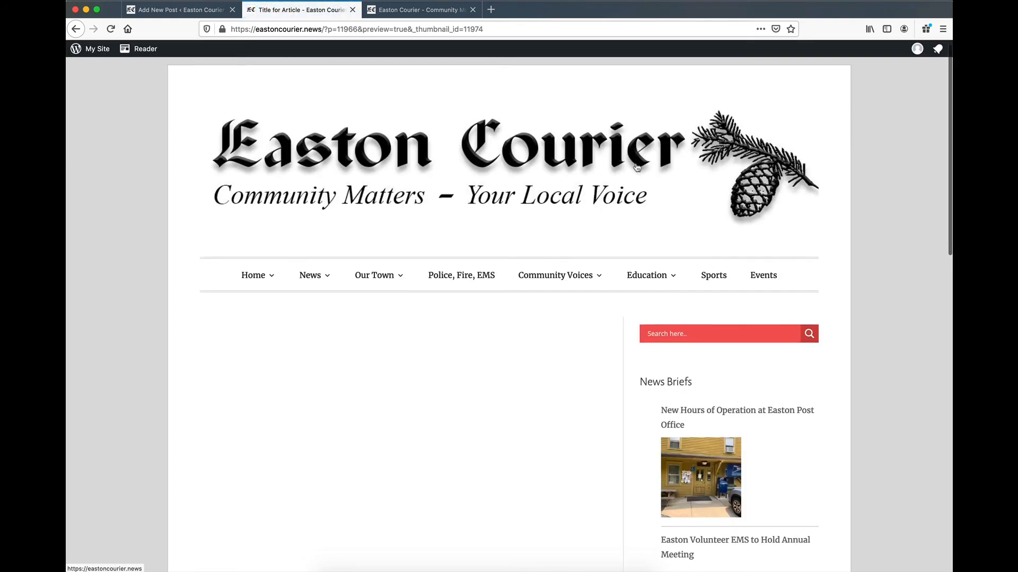
scroll(637, 168, down, 5)
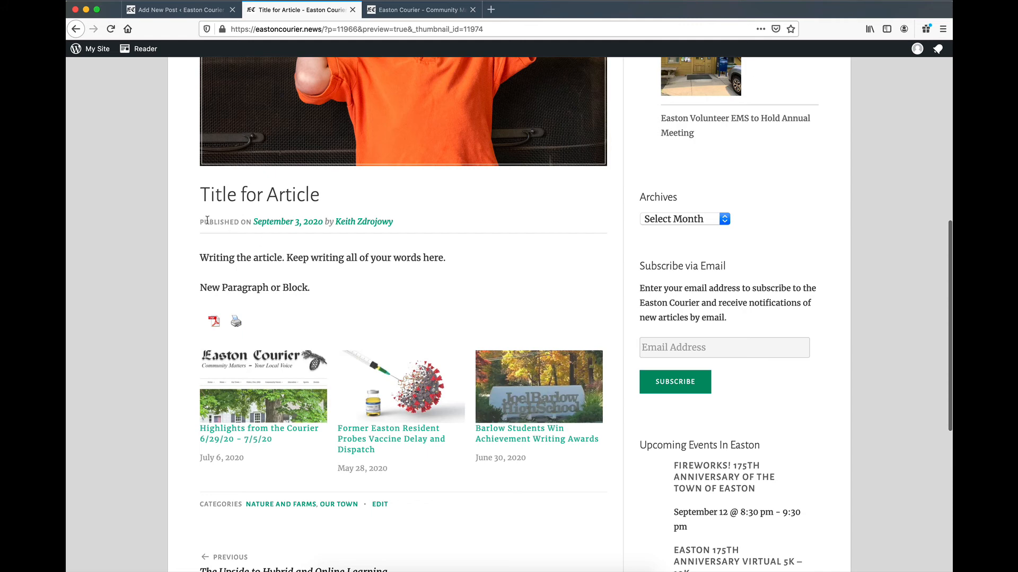
drag(199, 223, 399, 225)
click(425, 222)
click(175, 9)
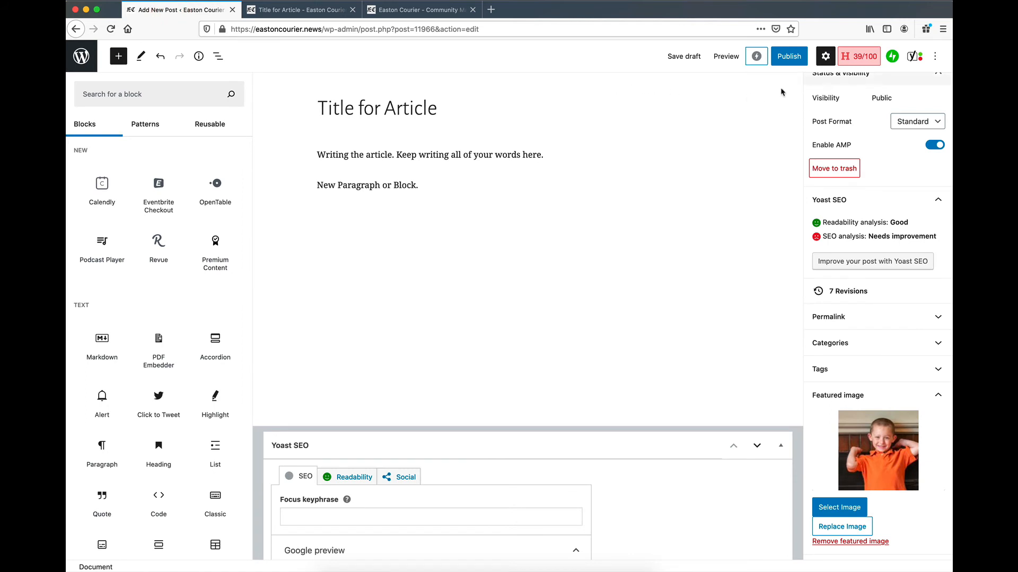
scroll(848, 159, up, 2)
click(892, 55)
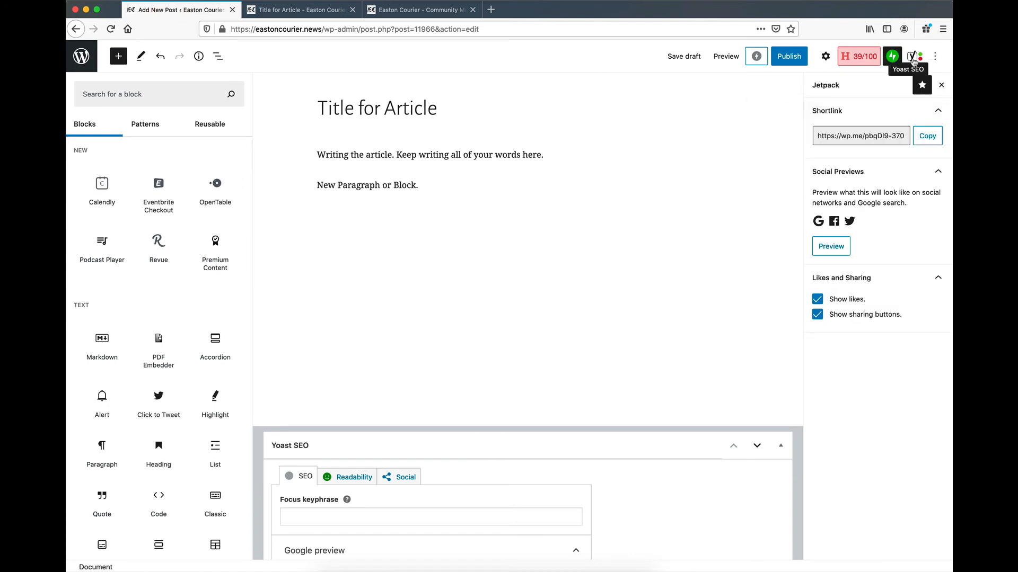
click(913, 56)
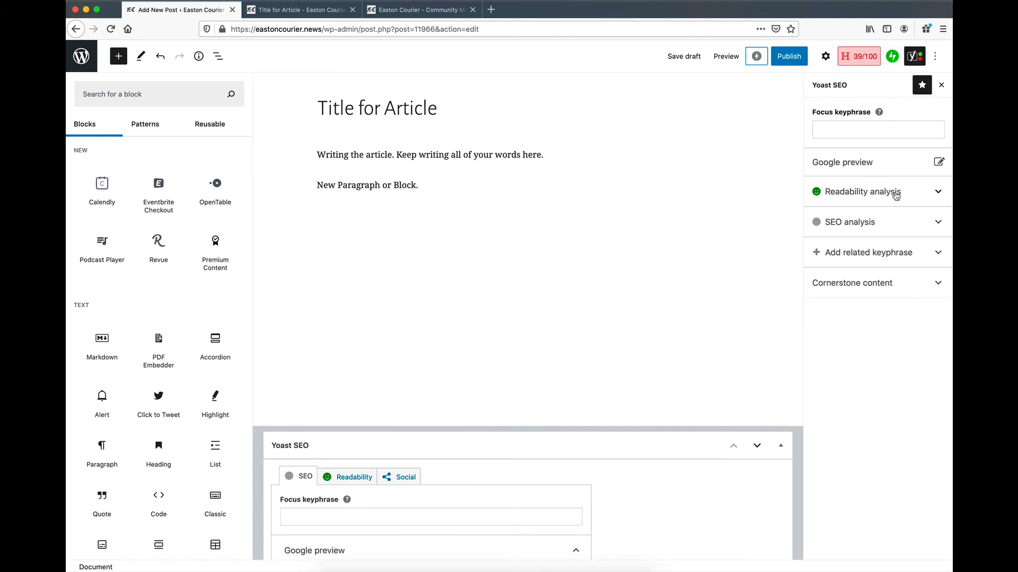
click(862, 195)
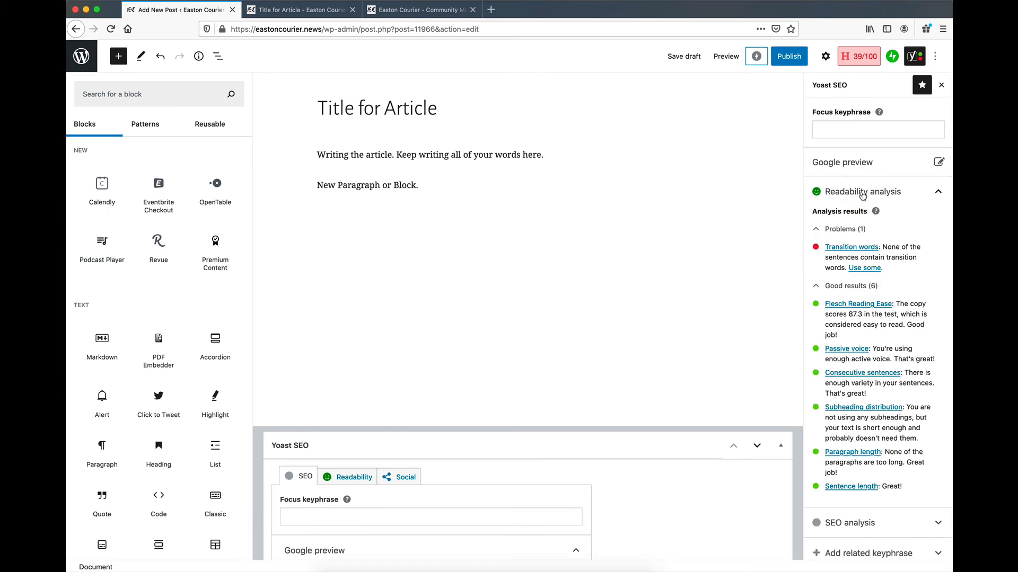
scroll(848, 446, down, 2)
click(851, 480)
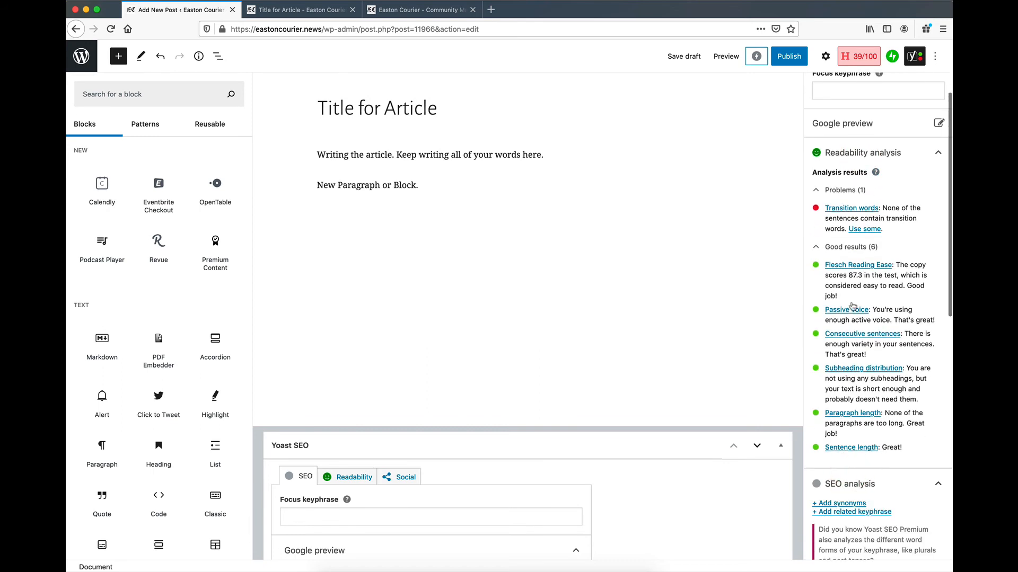
scroll(853, 306, down, 5)
scroll(850, 265, down, 3)
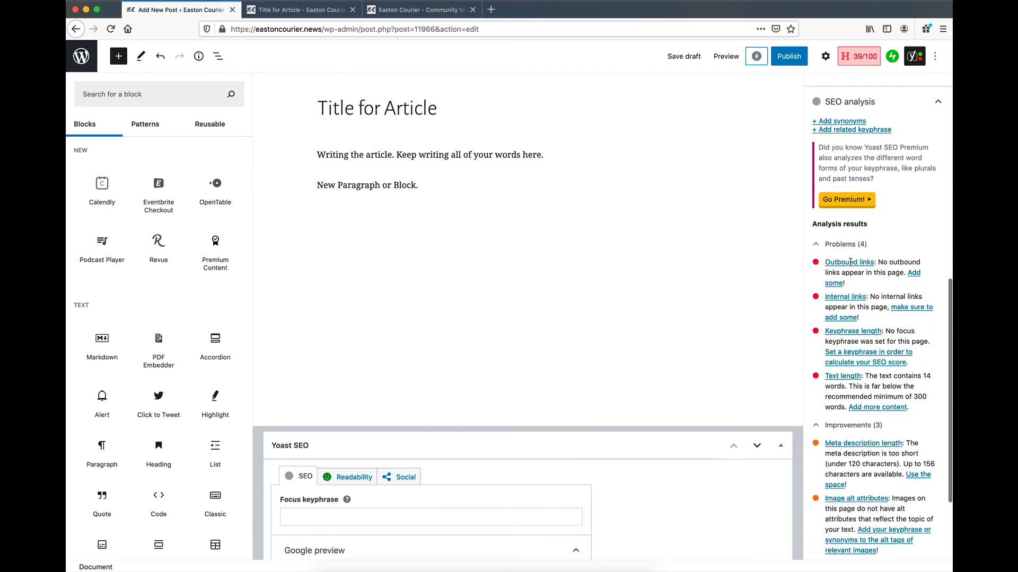
scroll(850, 261, up, 6)
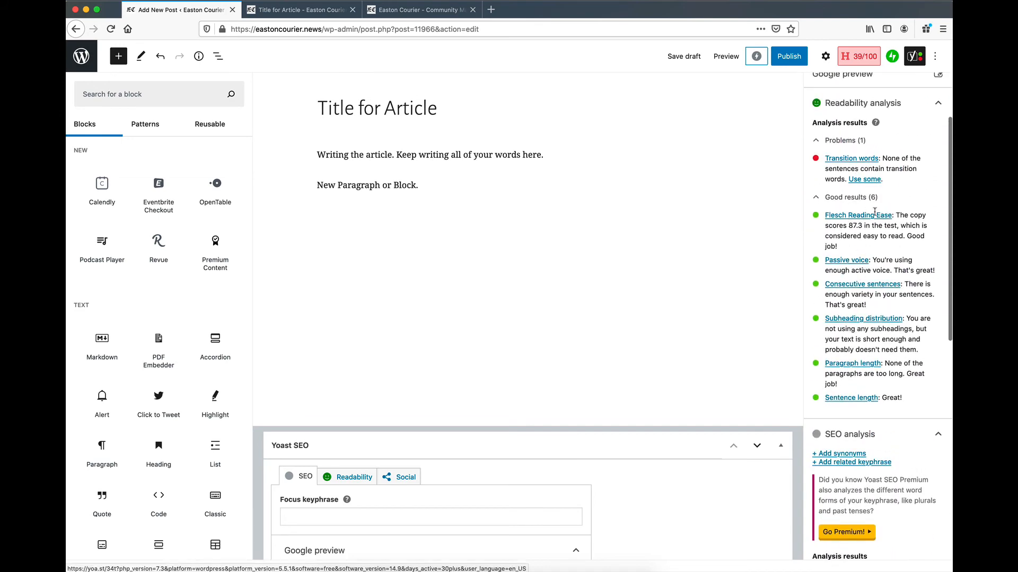
click(904, 107)
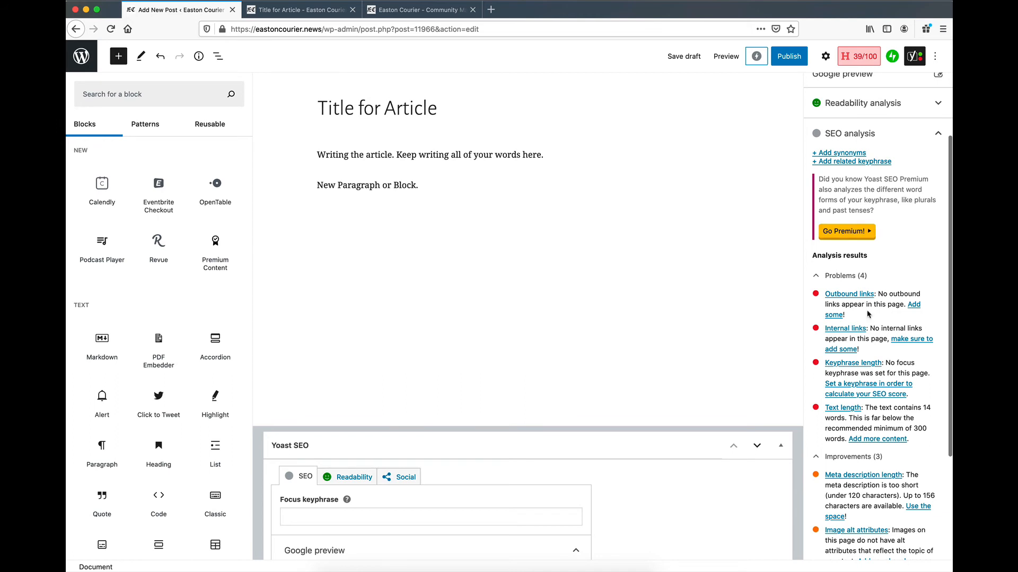
scroll(867, 314, down, 3)
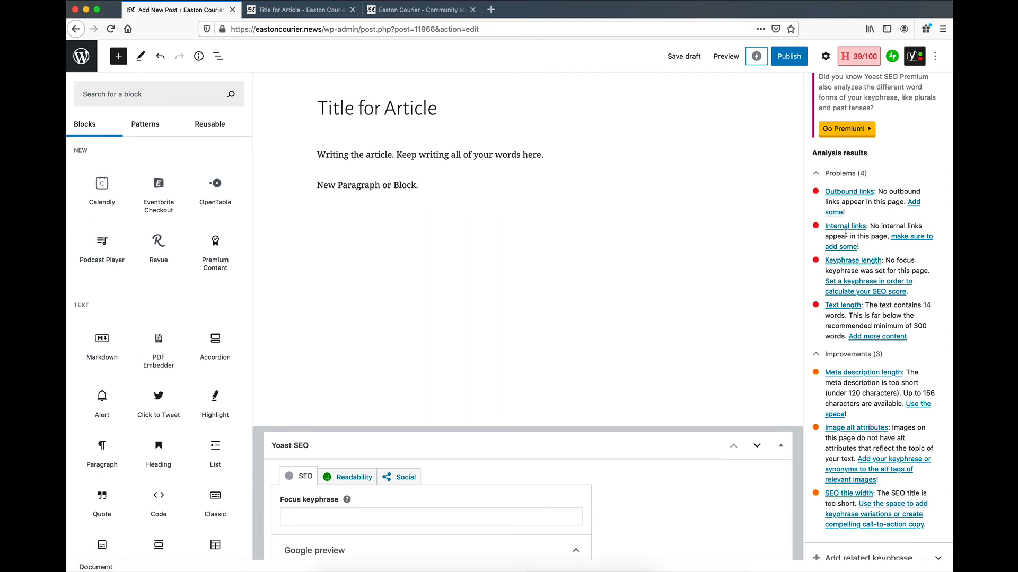
scroll(883, 268, down, 1)
scroll(882, 268, up, 4)
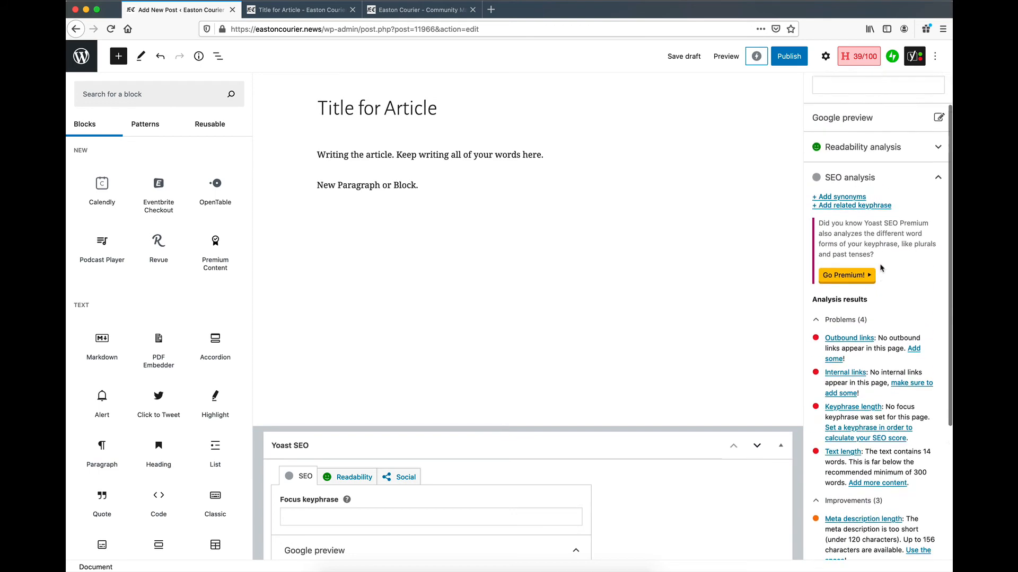
scroll(882, 268, up, 2)
click(936, 219)
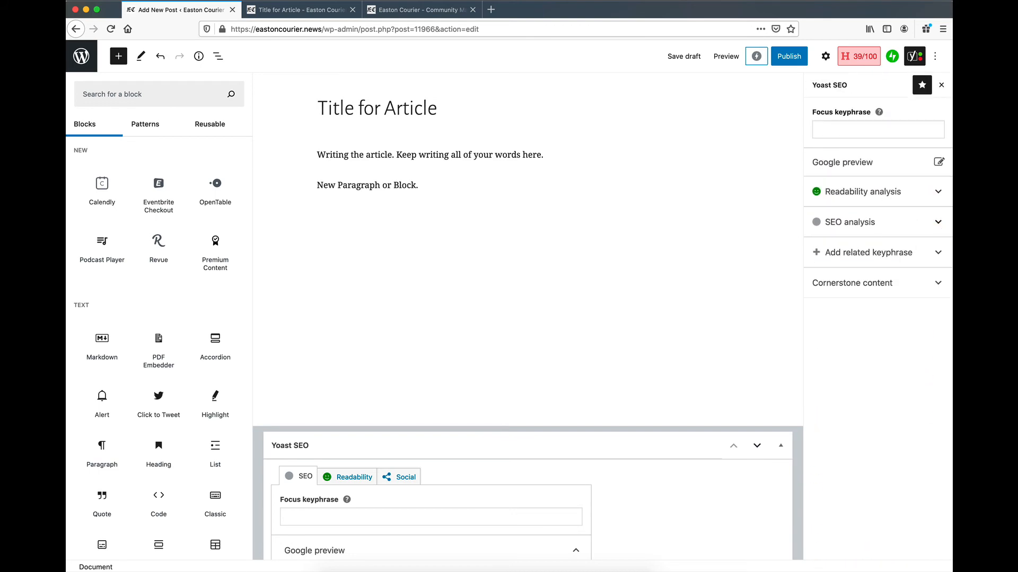
click(826, 58)
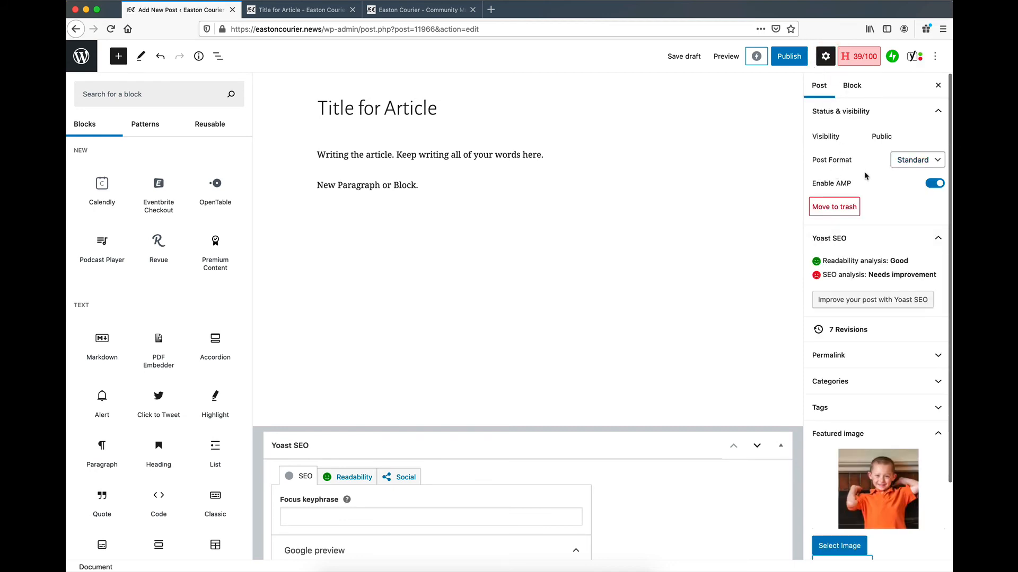
scroll(875, 339, down, 3)
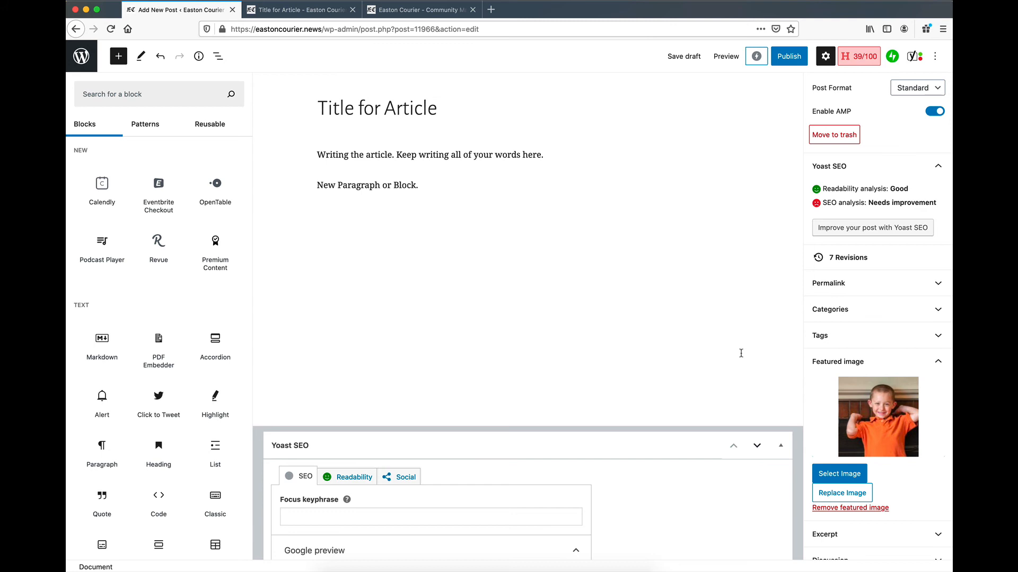
click(789, 57)
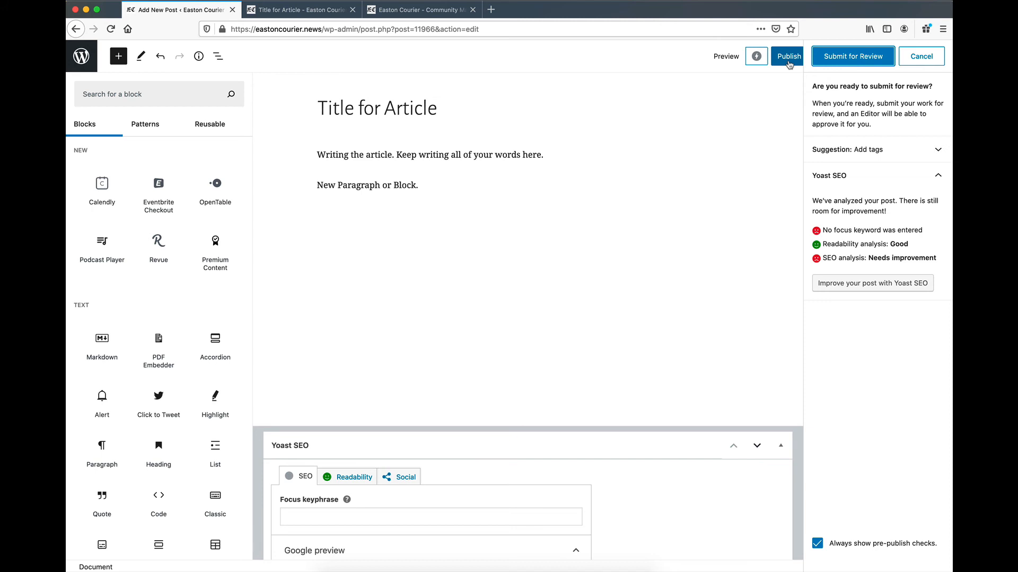
click(869, 63)
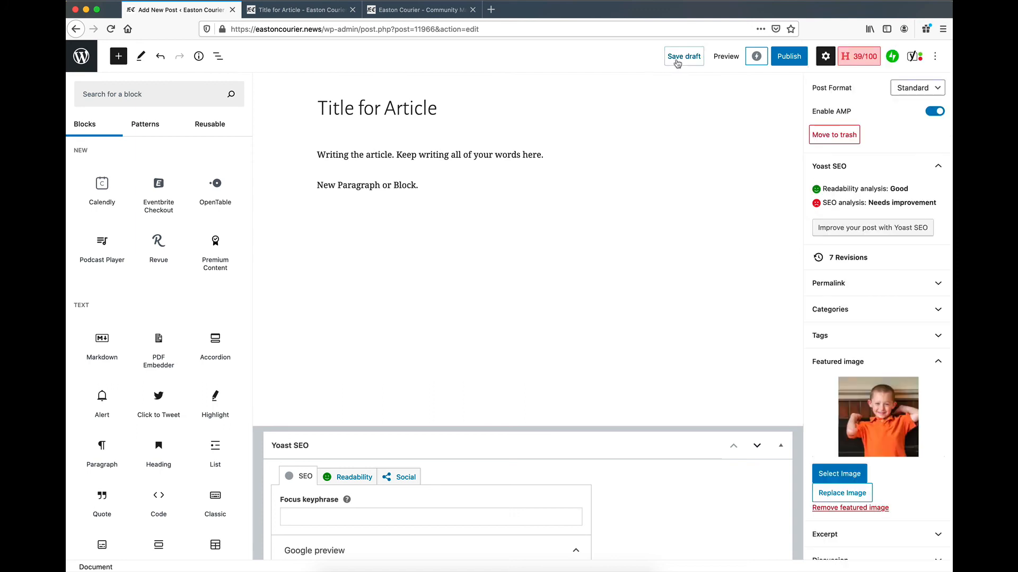
Save the post as a draft and go to the All Posts list.
click(678, 67)
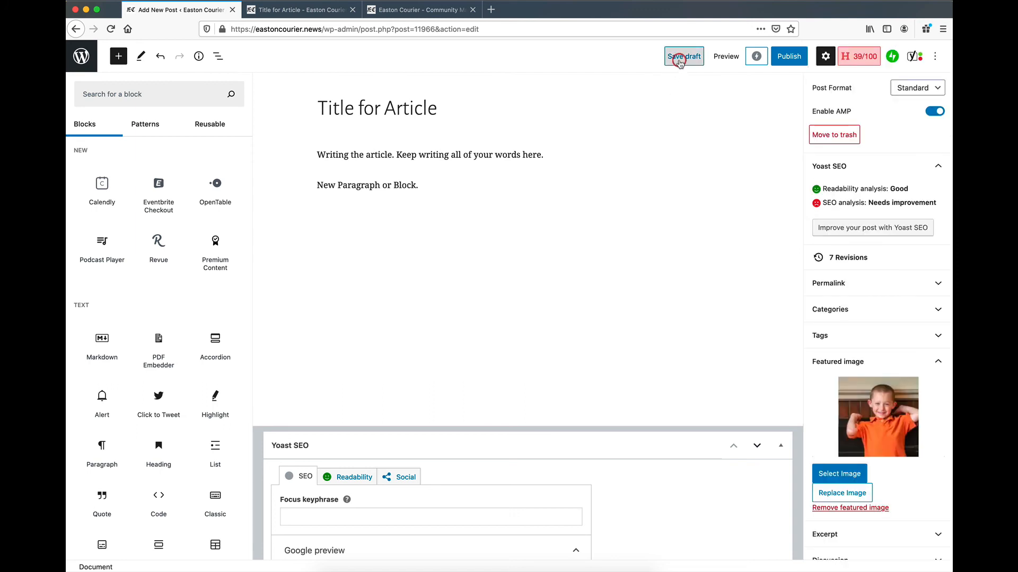
click(78, 33)
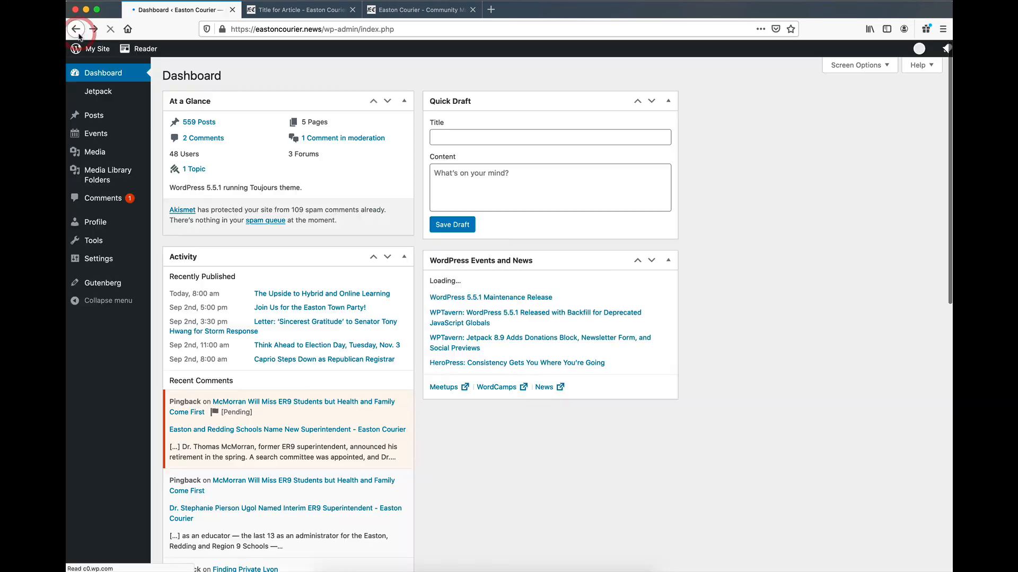
click(100, 116)
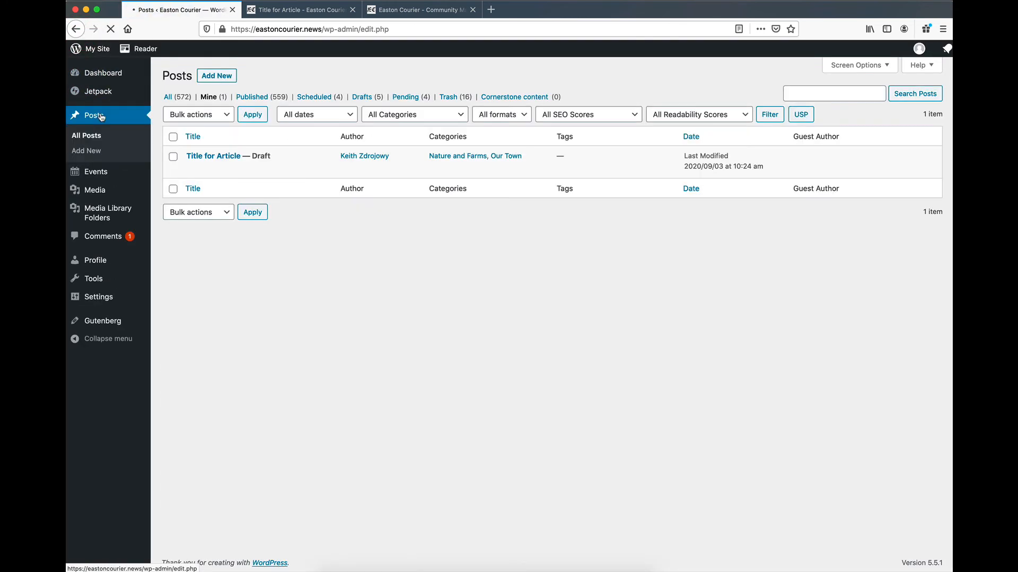
Filter to drafts, look over the Title for Article draft, then trash it.
click(362, 98)
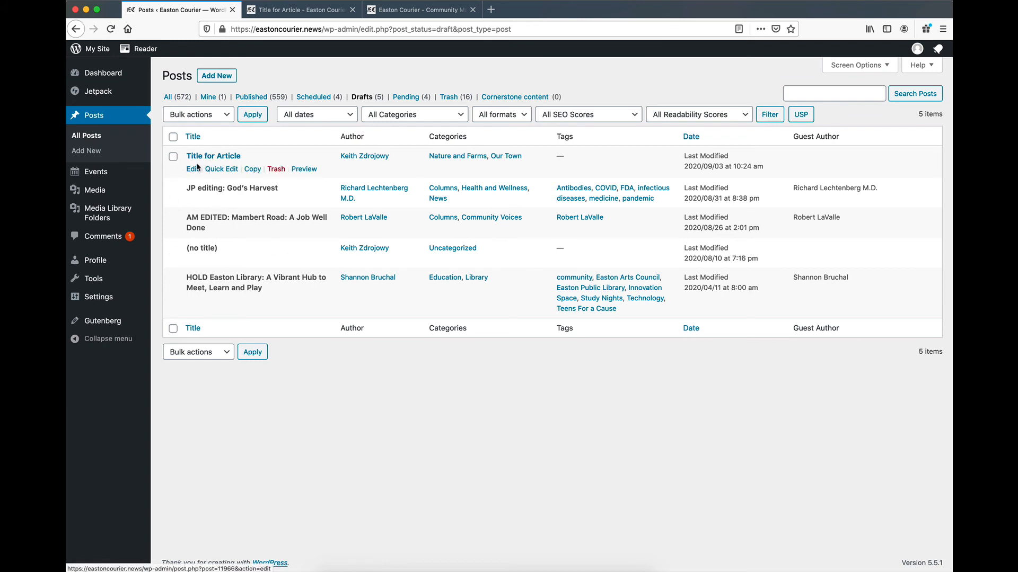
click(194, 169)
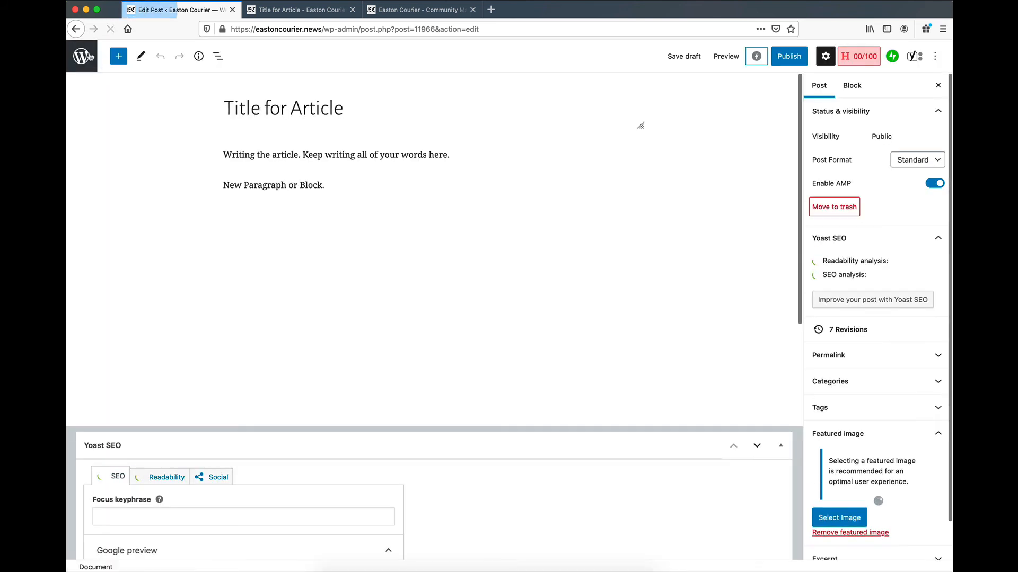
click(77, 32)
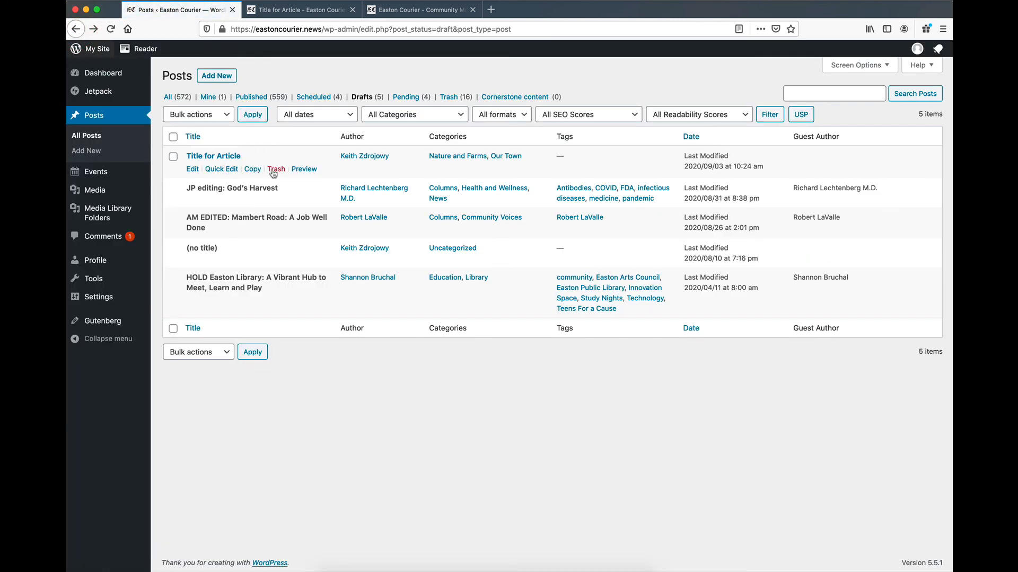
click(276, 170)
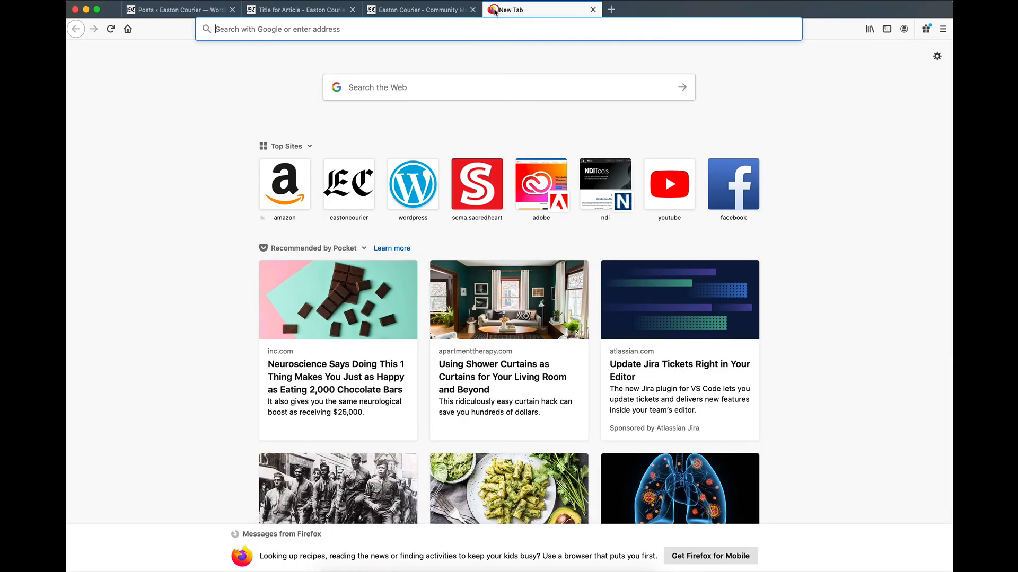
In a new browser tab, go to the WordPress.com login page.
click(493, 10)
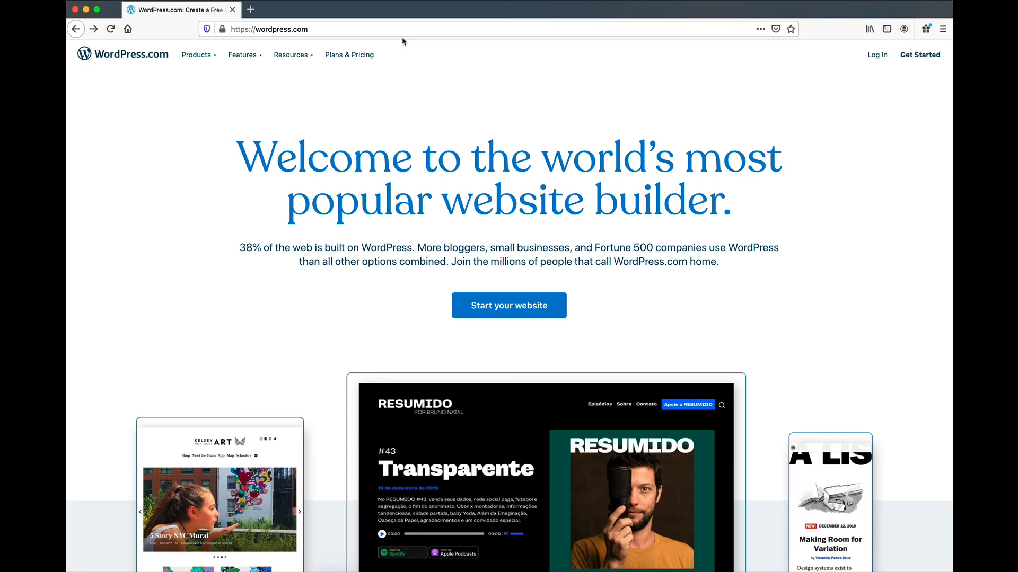
click(311, 30)
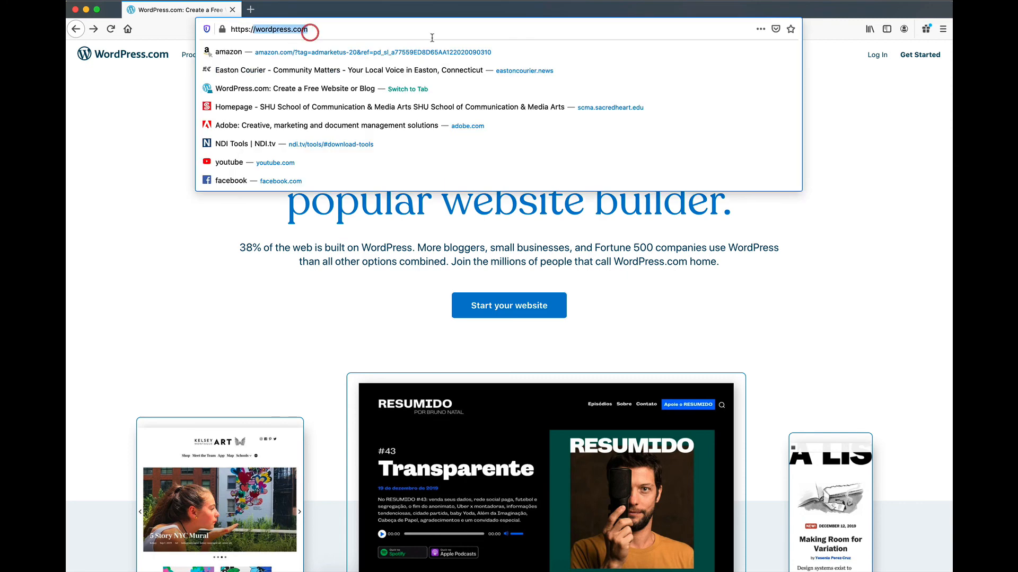
click(832, 70)
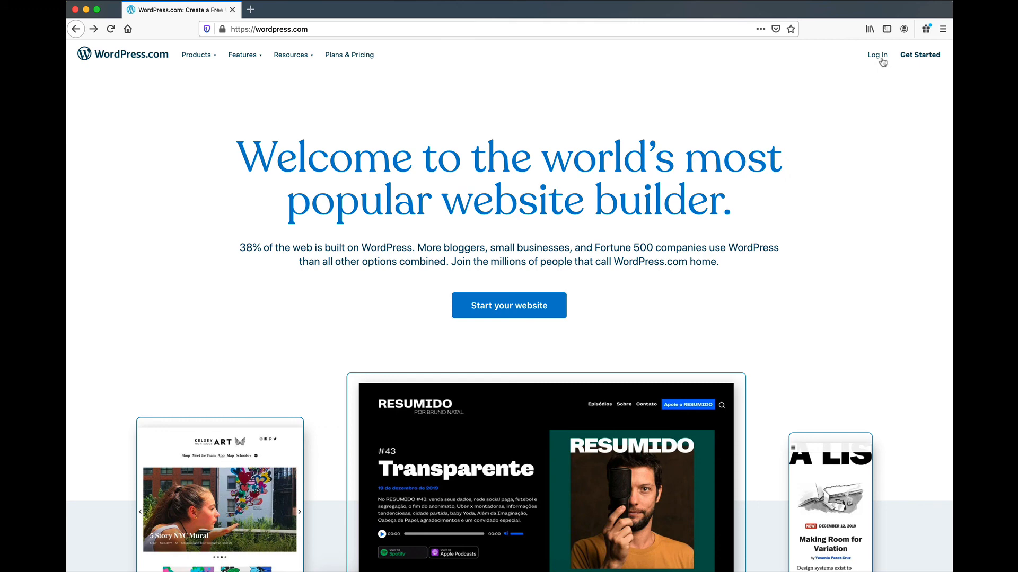
click(877, 56)
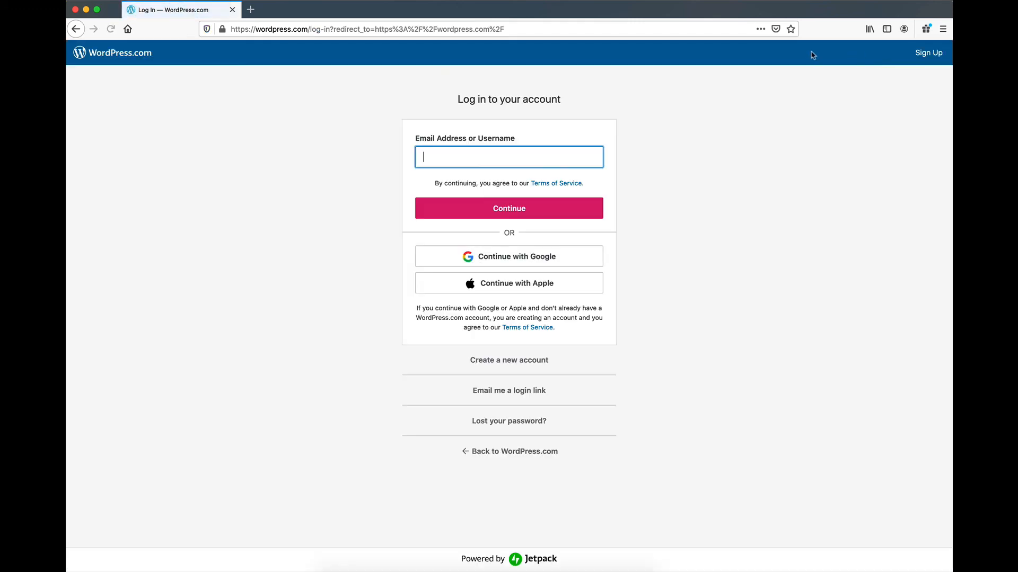
Sign in with the account username and password.
text(hello)
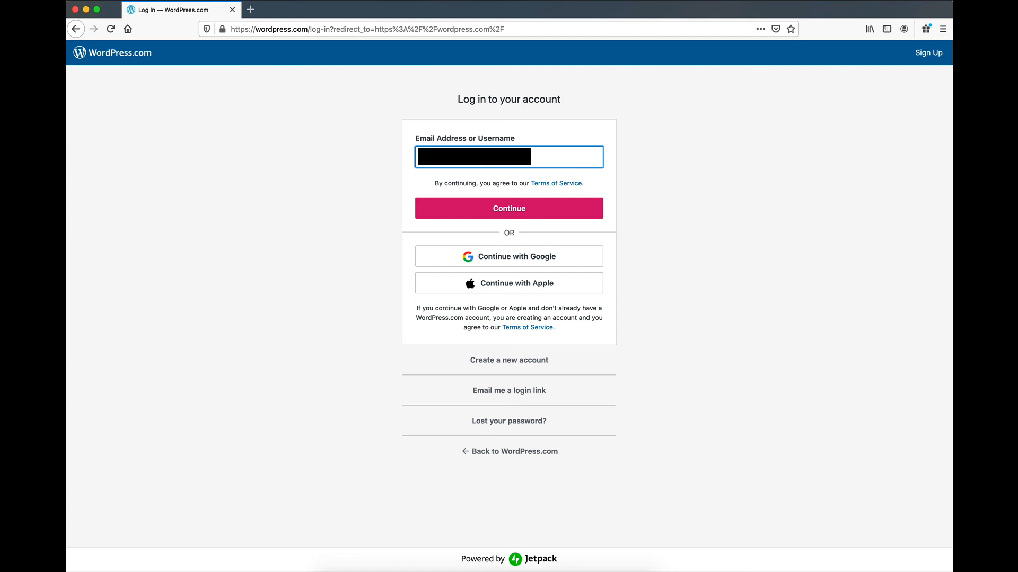
key(Return)
text(•)
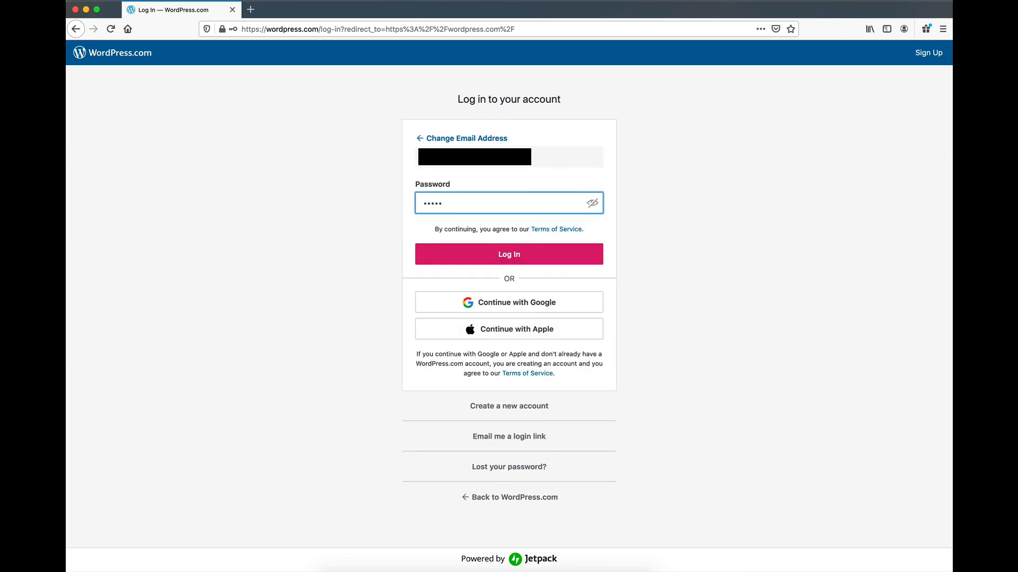
text(•••••••)
key(Return)
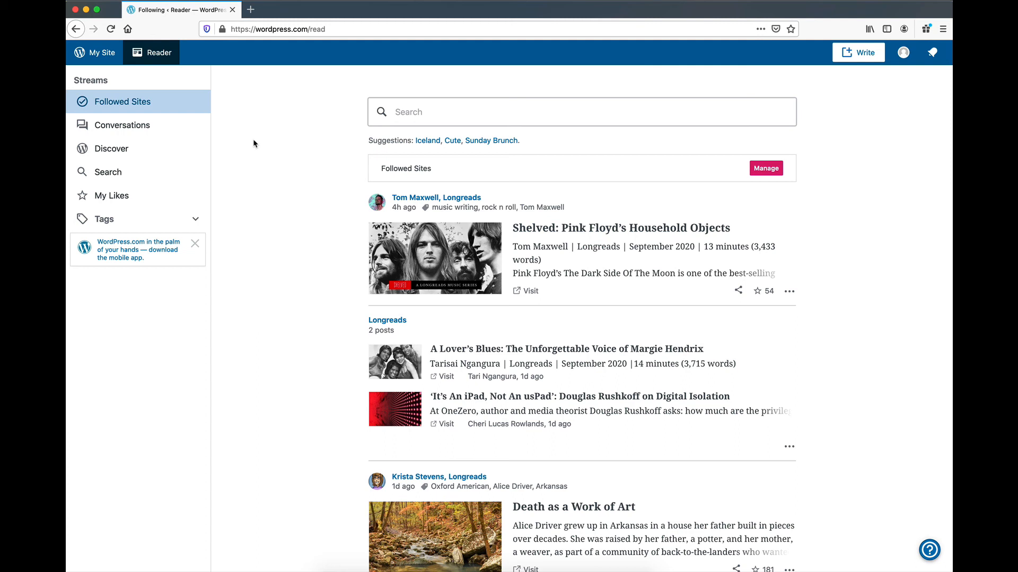
Open the Easton Courier site dashboard and its Posts list.
click(103, 61)
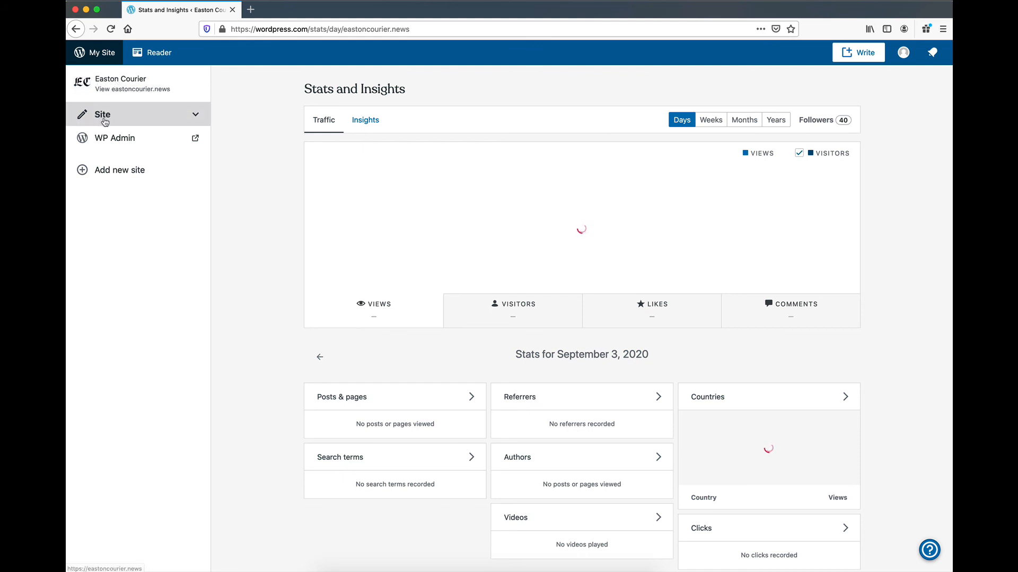
click(196, 116)
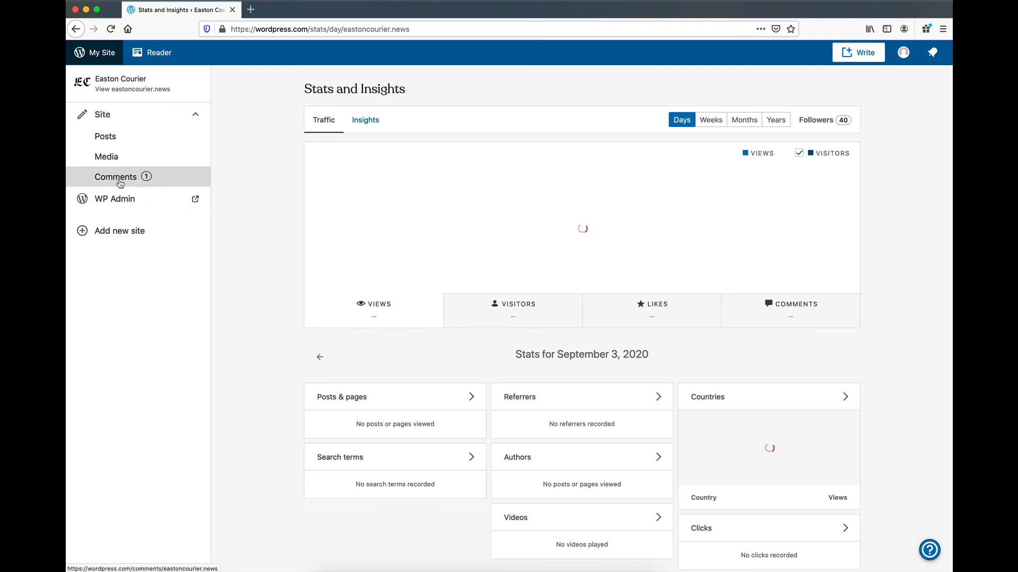
click(108, 140)
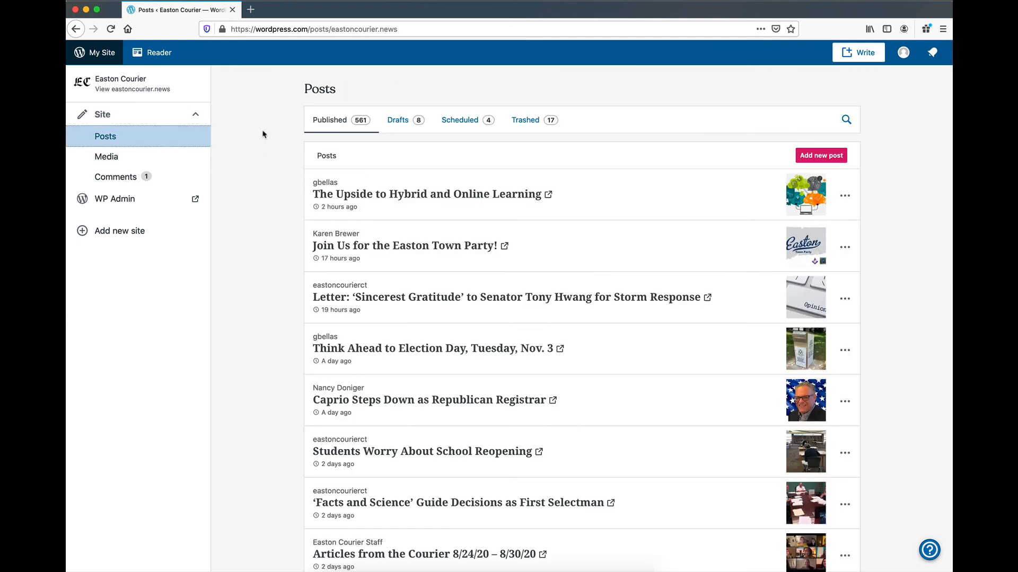
Scroll the posts, check the Drafts tab, then return to the 561 published posts.
scroll(381, 259, down, 3)
scroll(381, 262, down, 3)
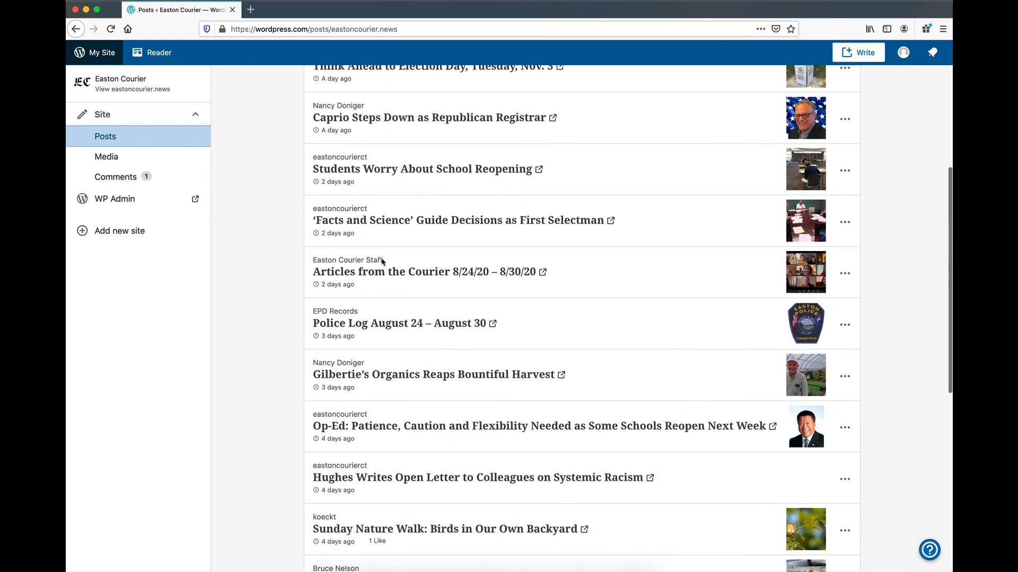
scroll(382, 261, up, 7)
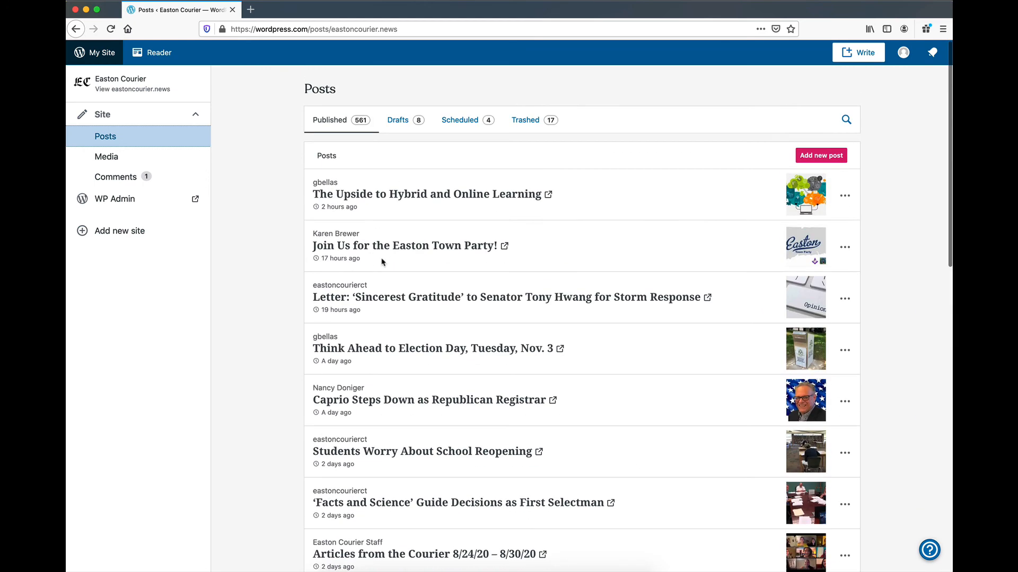
click(396, 122)
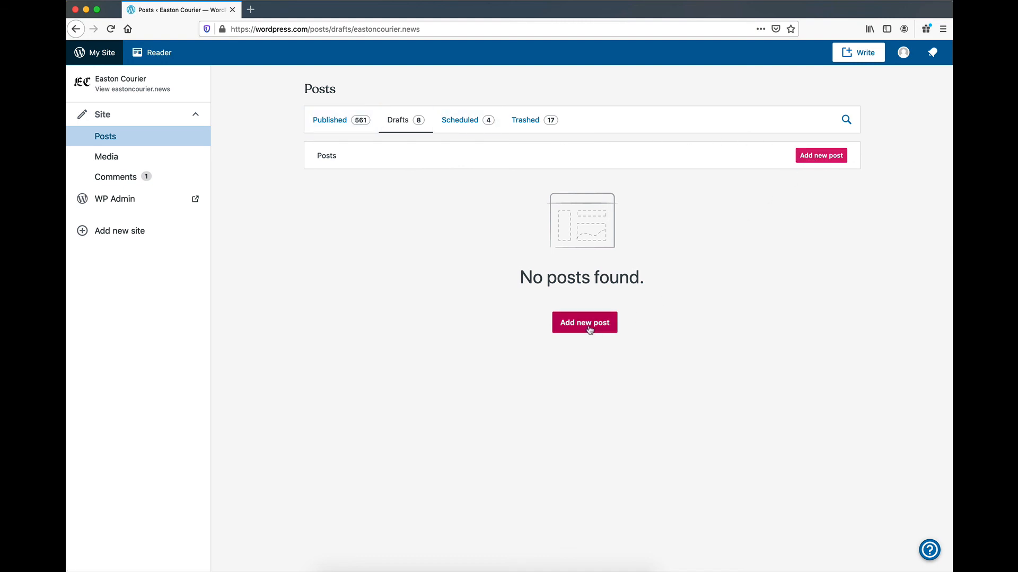
click(331, 122)
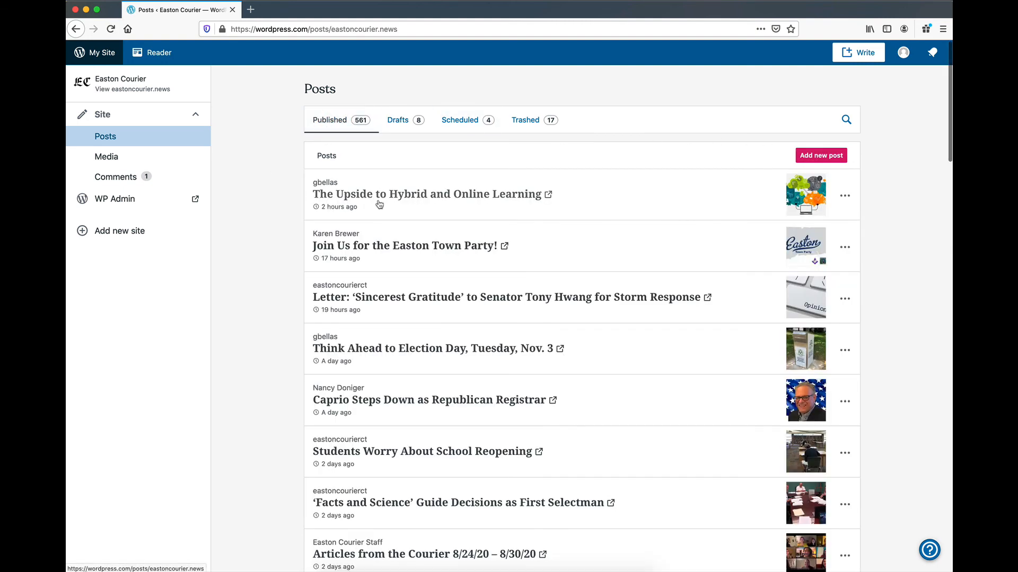
click(855, 53)
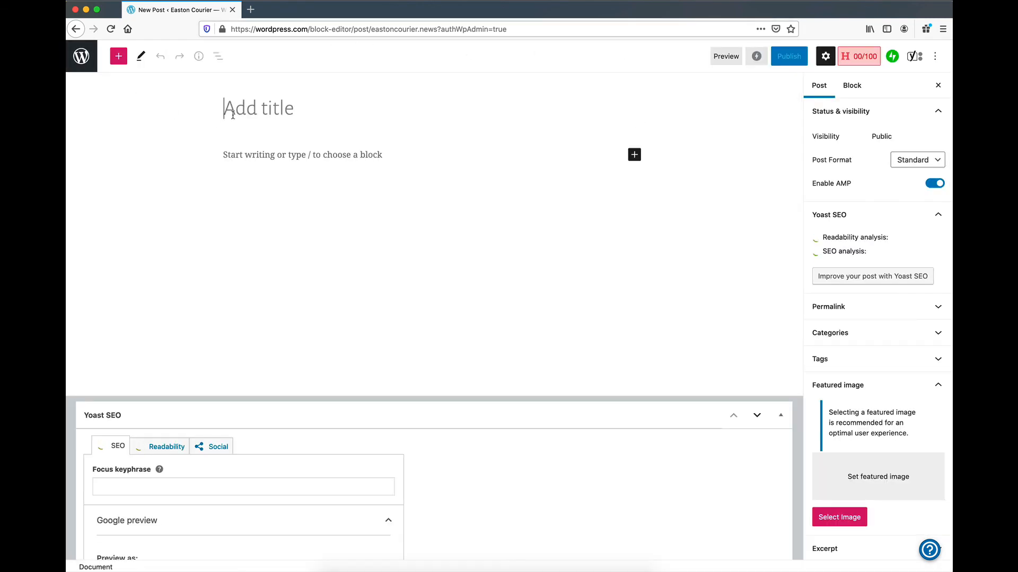
click(76, 31)
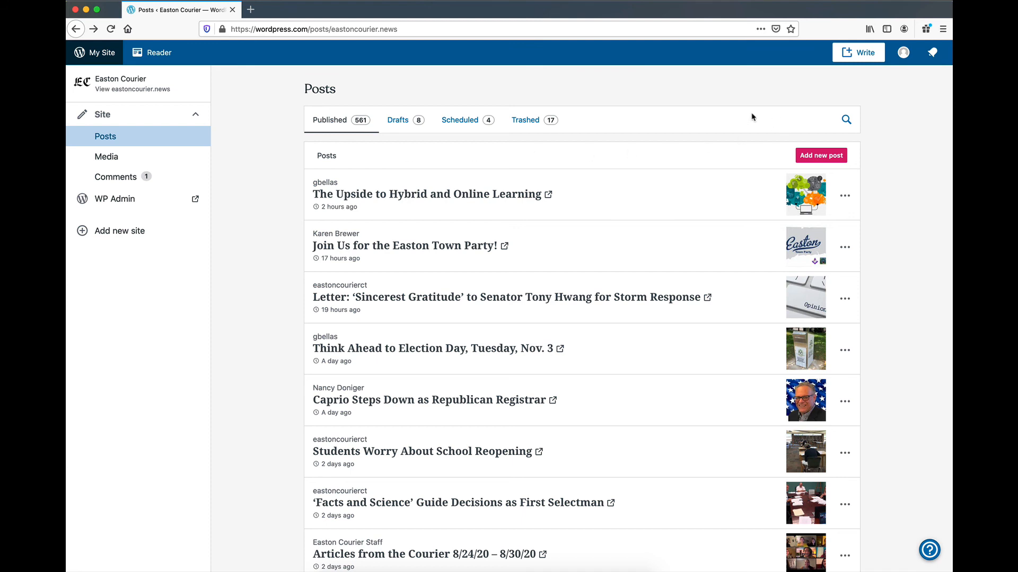
Open My Profile and inspect the first name and public display name fields.
click(904, 53)
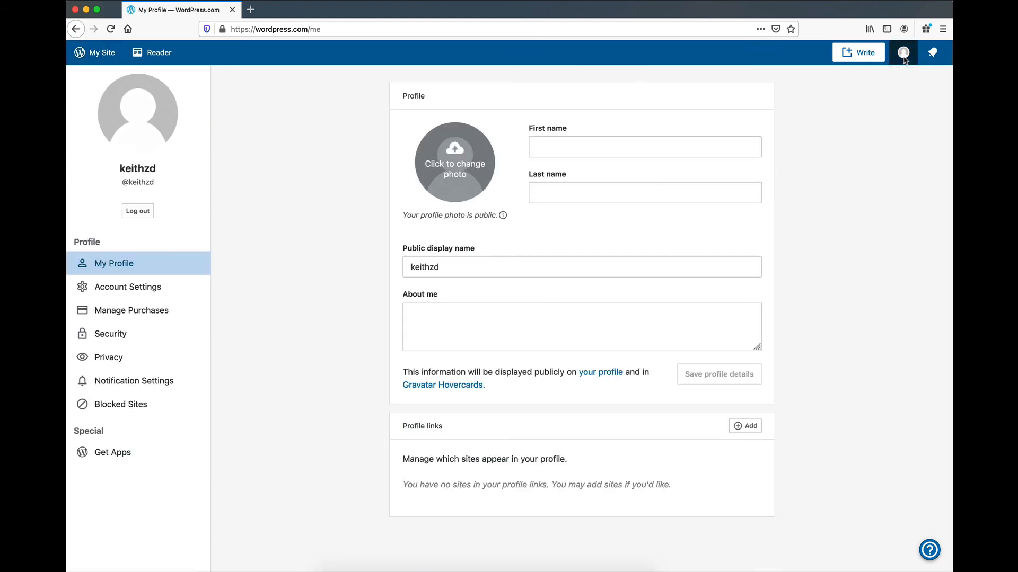
click(610, 144)
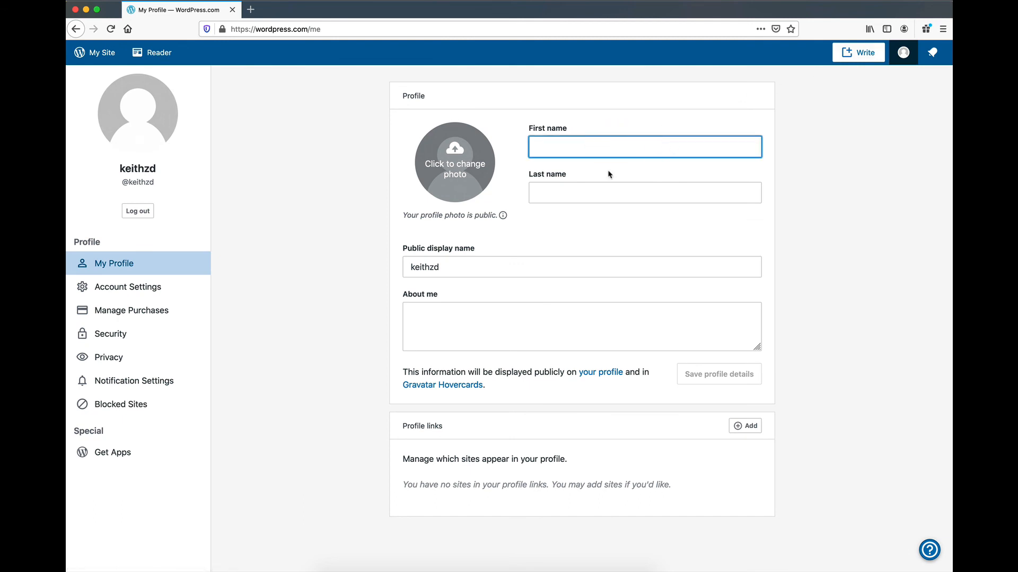
drag(510, 264, 376, 261)
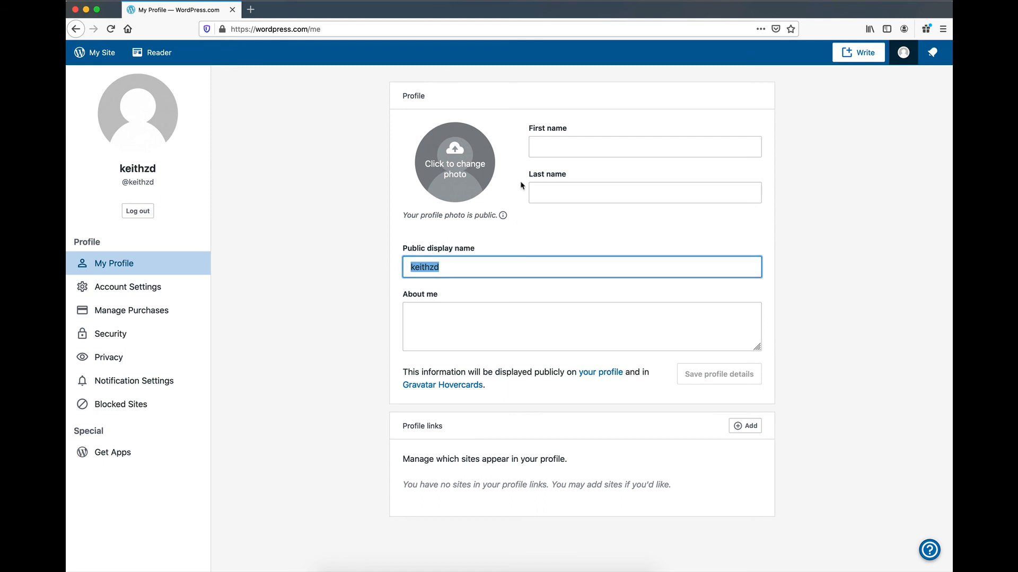
click(328, 230)
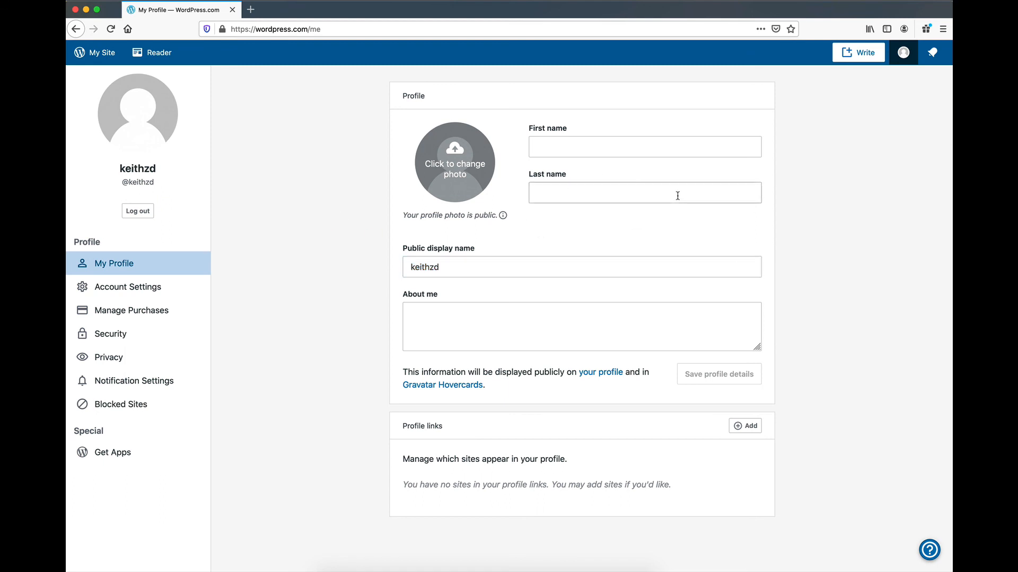